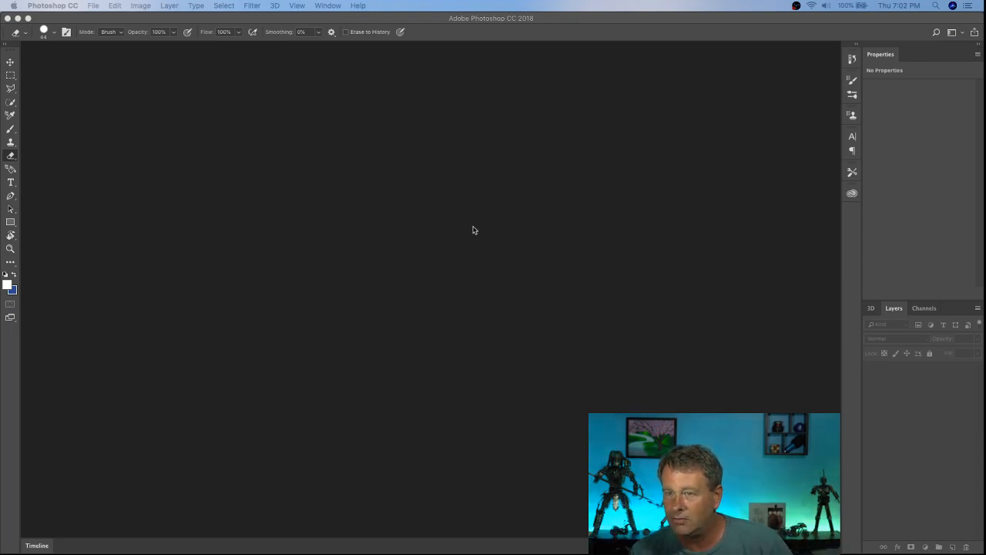
# Step: Open the recent file MFJ Thumb.psd
pyautogui.click(100, 6)
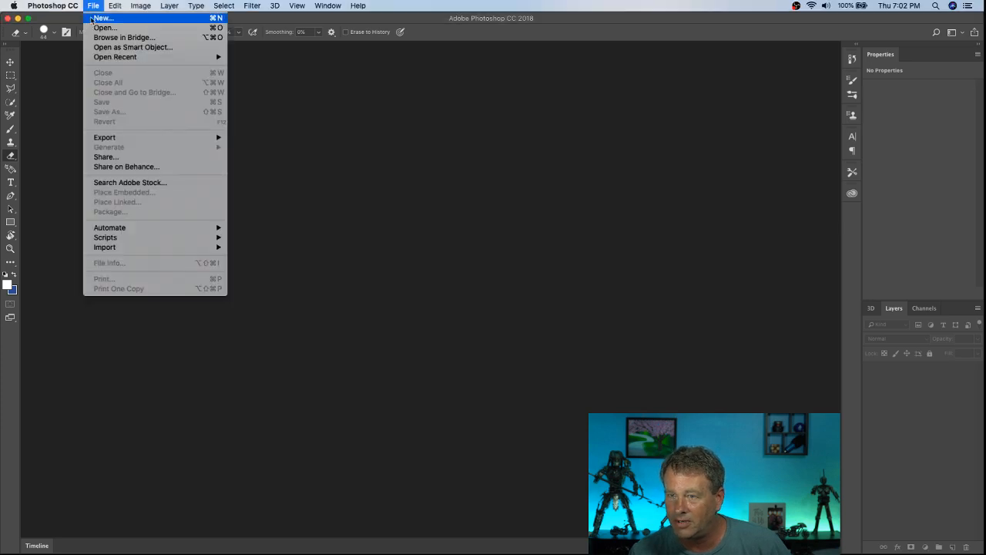
pyautogui.moveTo(114, 57)
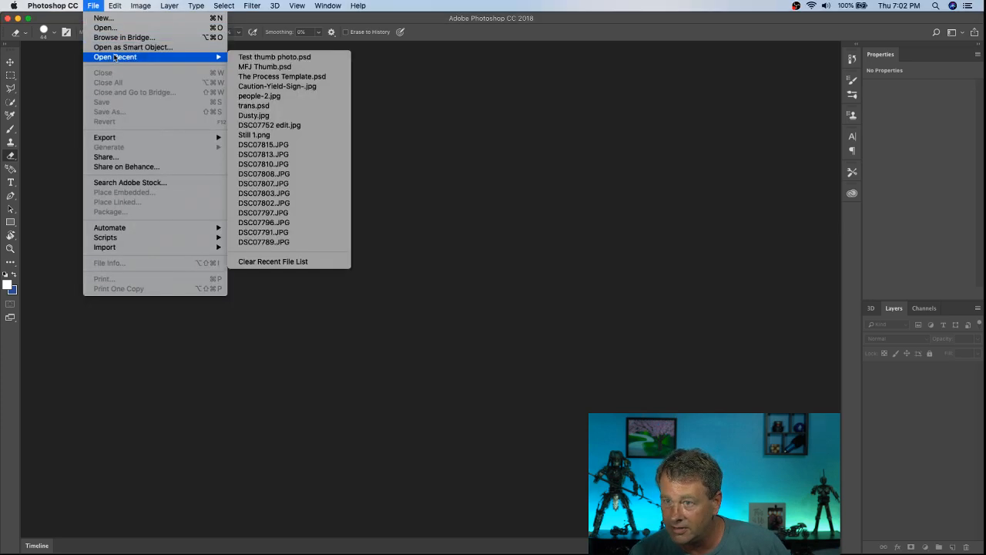
pyautogui.click(291, 67)
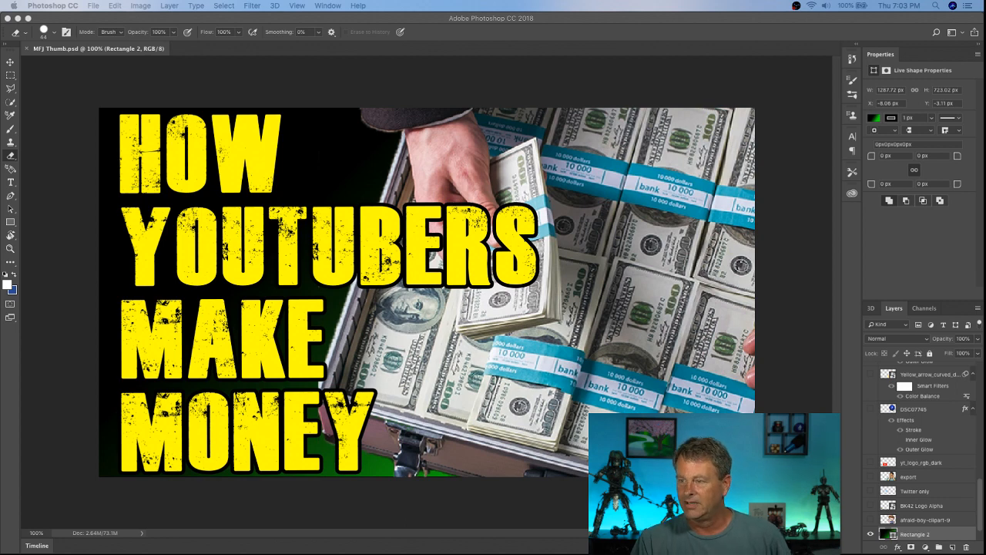
# Step: Hide the cash layer and the How Youtubers Make Money text layer so only the gradient background shows
pyautogui.click(606, 381)
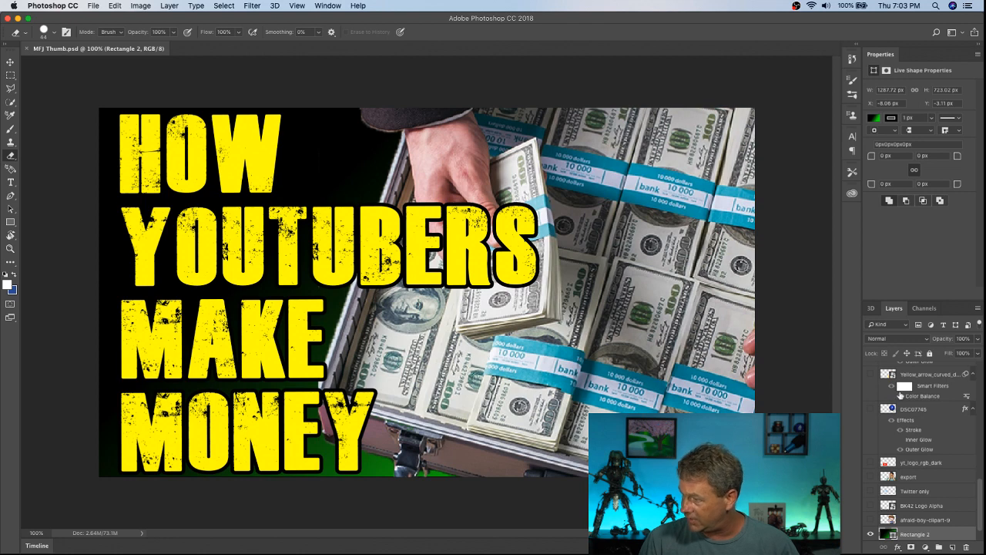
pyautogui.scroll(5, 900, 395)
pyautogui.scroll(10, 900, 394)
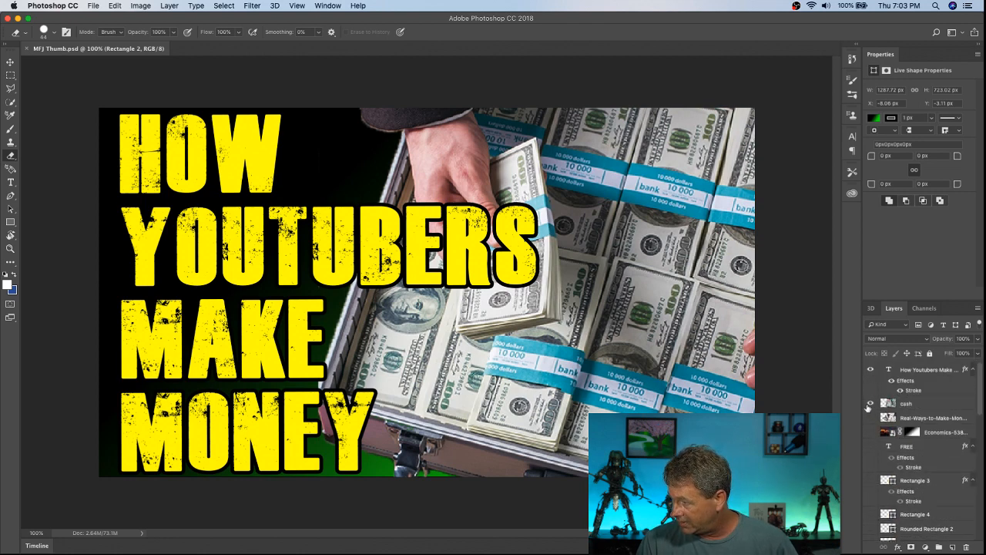
pyautogui.click(870, 403)
pyautogui.click(870, 370)
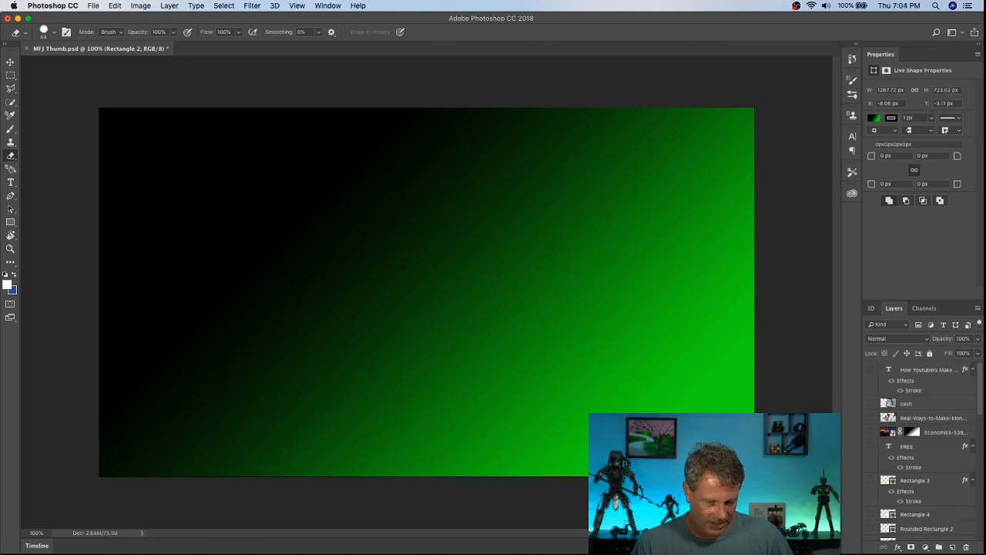
# Step: Place the people-2.jpg photo from Finder into the document and accept the placement
pyautogui.press('super+Tab')
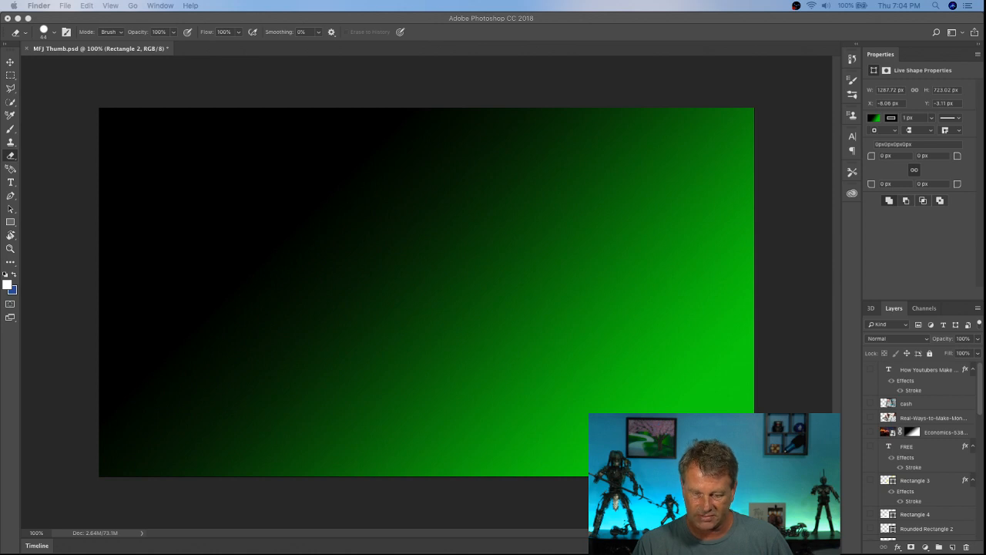
pyautogui.moveTo(811, 157); pyautogui.dragTo(452, 261)
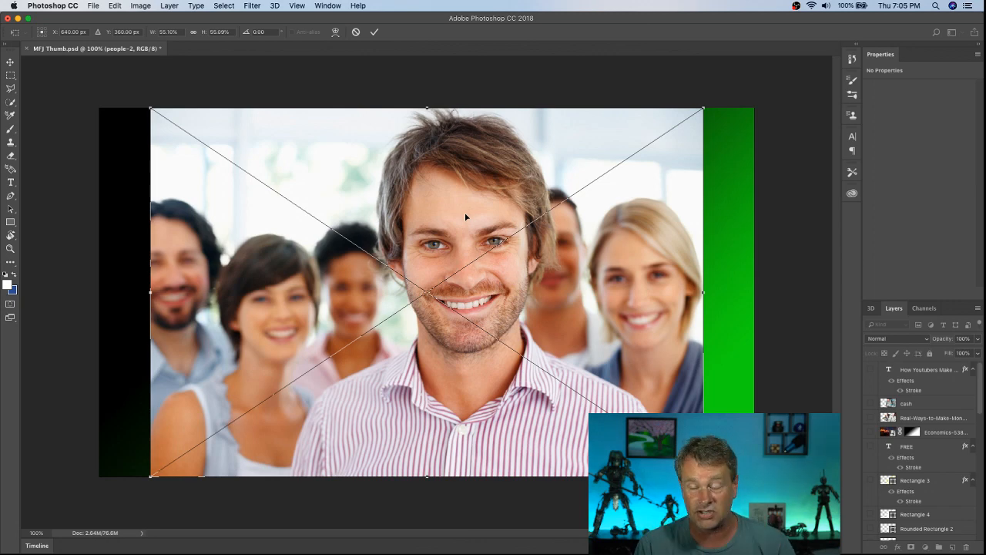
pyautogui.click(11, 103)
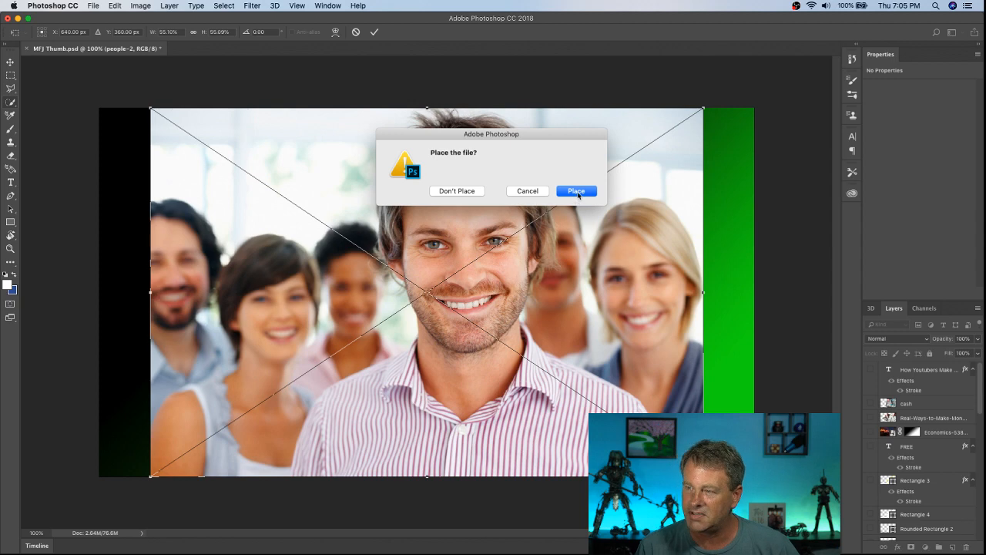
pyautogui.click(576, 192)
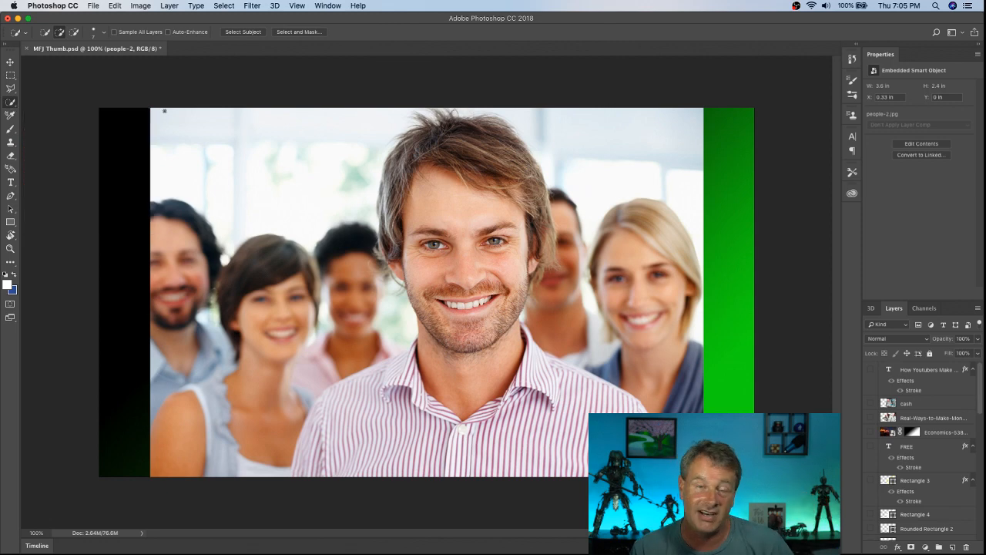
# Step: Select the background and blurred people to the left of the central man on the people-2 layer with Quick Selection
pyautogui.moveTo(155, 133)
pyautogui.mouseDown()
pyautogui.moveTo(169, 196)
pyautogui.moveTo(209, 248)
pyautogui.moveTo(202, 262)
pyautogui.moveTo(226, 335)
pyautogui.mouseUp()
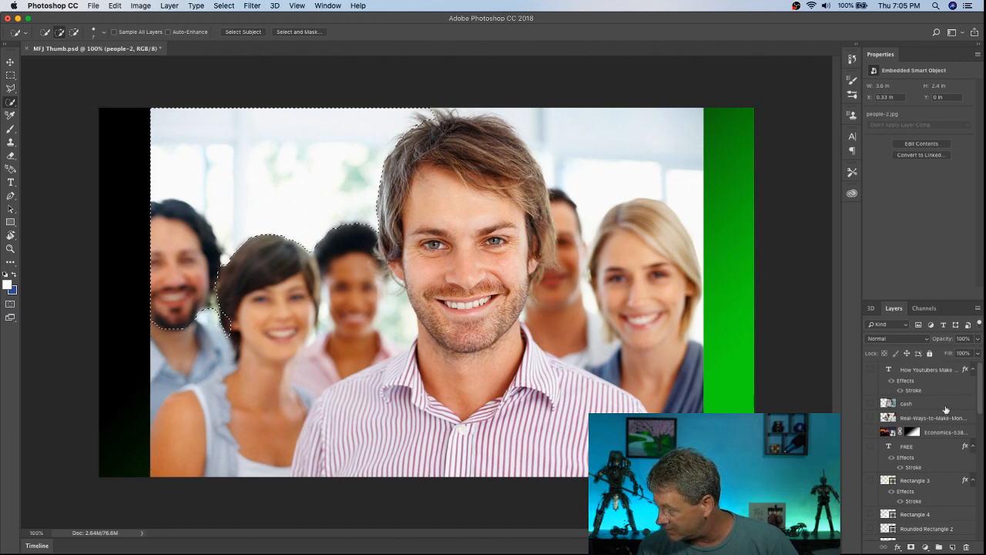
pyautogui.scroll(-5, 946, 409)
pyautogui.scroll(-10, 936, 431)
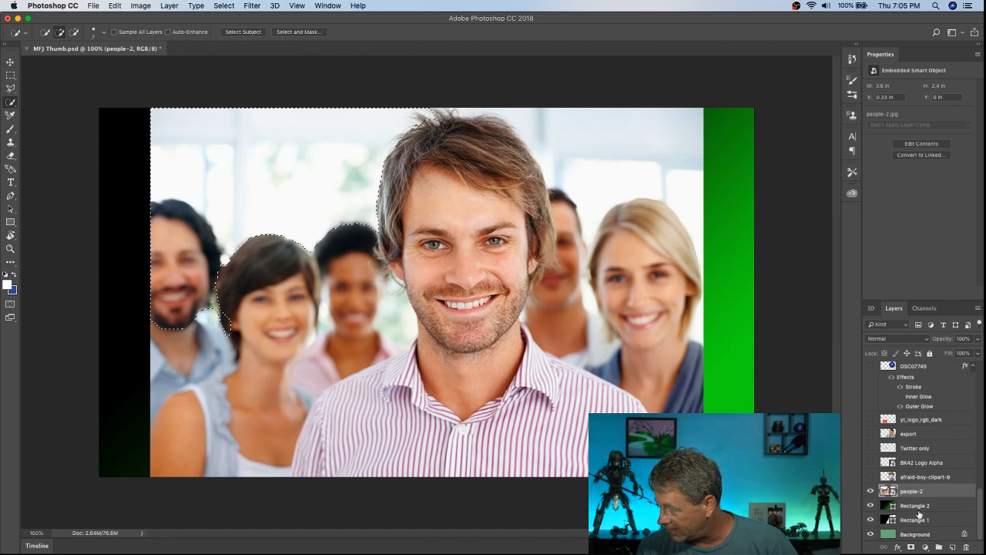
pyautogui.moveTo(272, 207)
pyautogui.mouseDown()
pyautogui.moveTo(289, 262)
pyautogui.moveTo(247, 323)
pyautogui.moveTo(192, 448)
pyautogui.mouseUp()
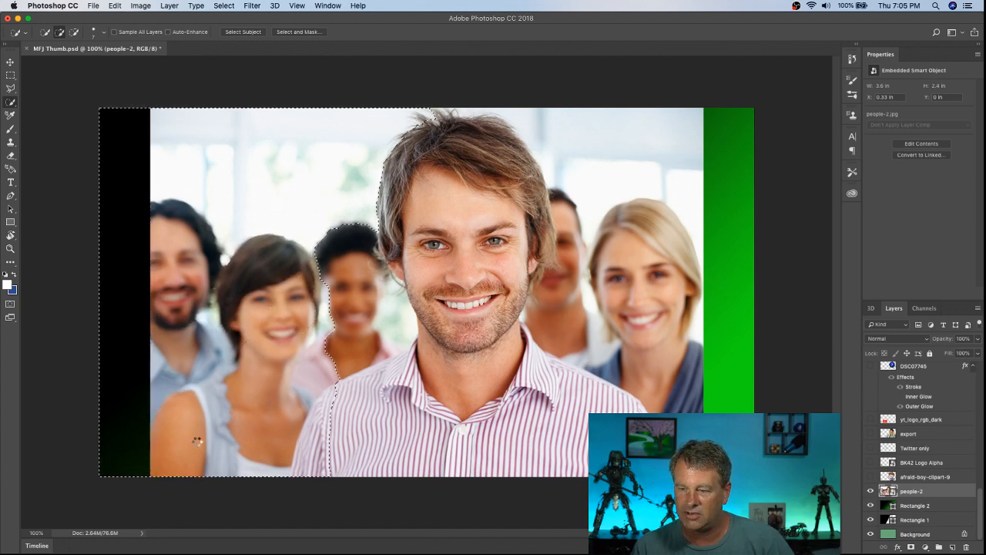
pyautogui.moveTo(395, 322); pyautogui.dragTo(316, 333)
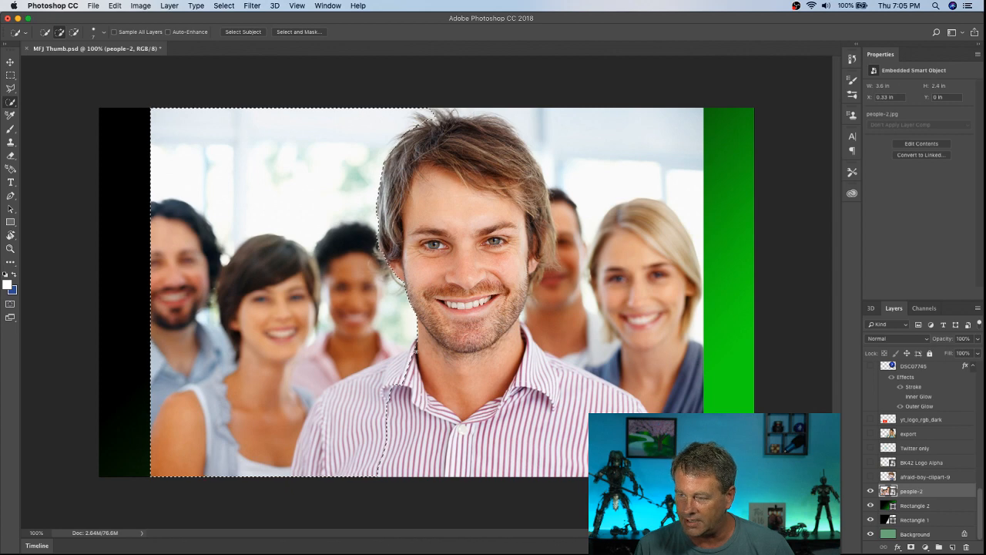
# Step: Subtract the man's striped shirt from the selection along his left-hand shoulder and sleeve
pyautogui.press('alt')
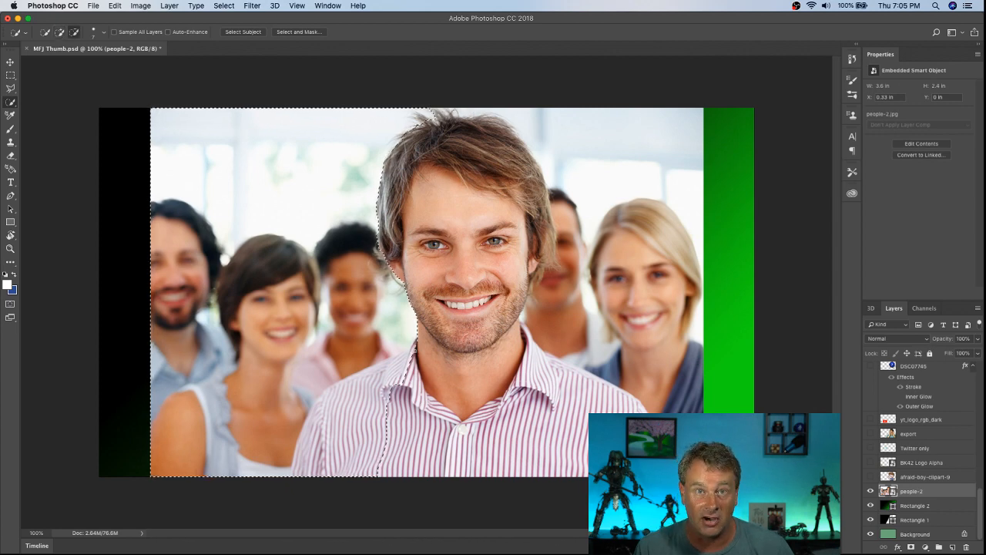
pyautogui.moveTo(357, 389)
pyautogui.mouseDown()
pyautogui.moveTo(313, 429)
pyautogui.moveTo(299, 473)
pyautogui.mouseUp()
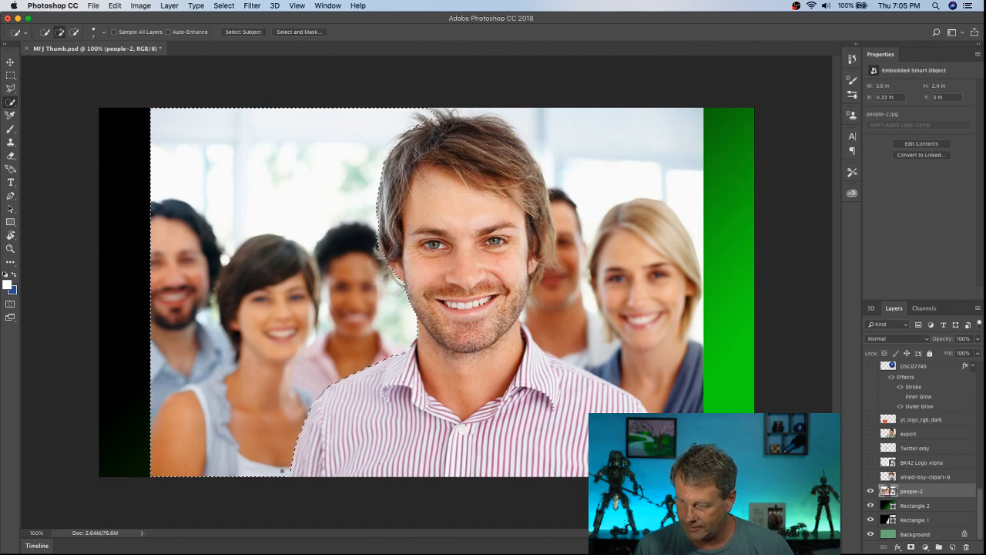
pyautogui.click(286, 475)
pyautogui.press('super+z')
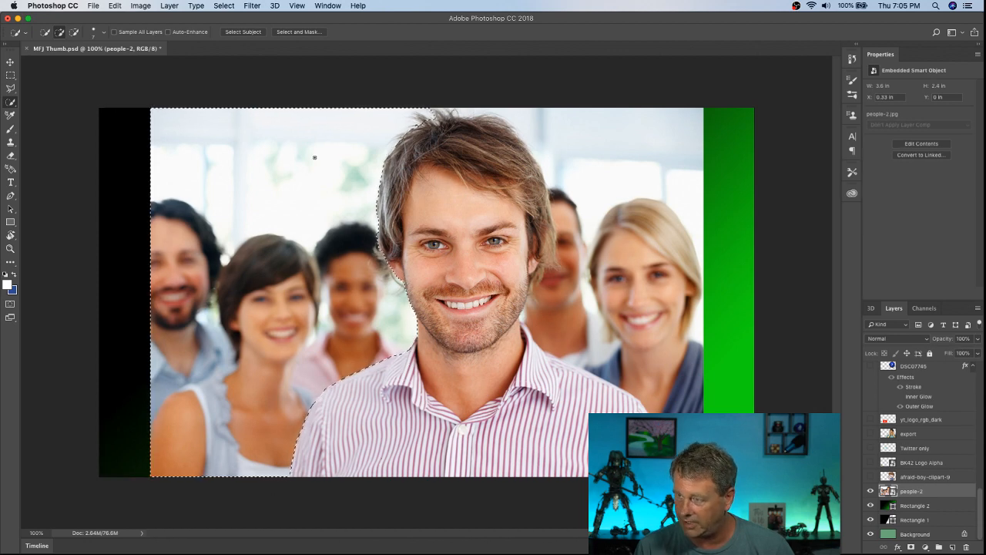
# Step: Extend the selection over the background and people to the right of the man, and trim it back off his hair
pyautogui.moveTo(432, 111)
pyautogui.mouseDown()
pyautogui.moveTo(477, 102)
pyautogui.moveTo(533, 113)
pyautogui.moveTo(570, 122)
pyautogui.moveTo(598, 146)
pyautogui.moveTo(640, 234)
pyautogui.moveTo(677, 394)
pyautogui.moveTo(687, 365)
pyautogui.moveTo(580, 211)
pyautogui.moveTo(569, 222)
pyautogui.moveTo(569, 275)
pyautogui.mouseUp()
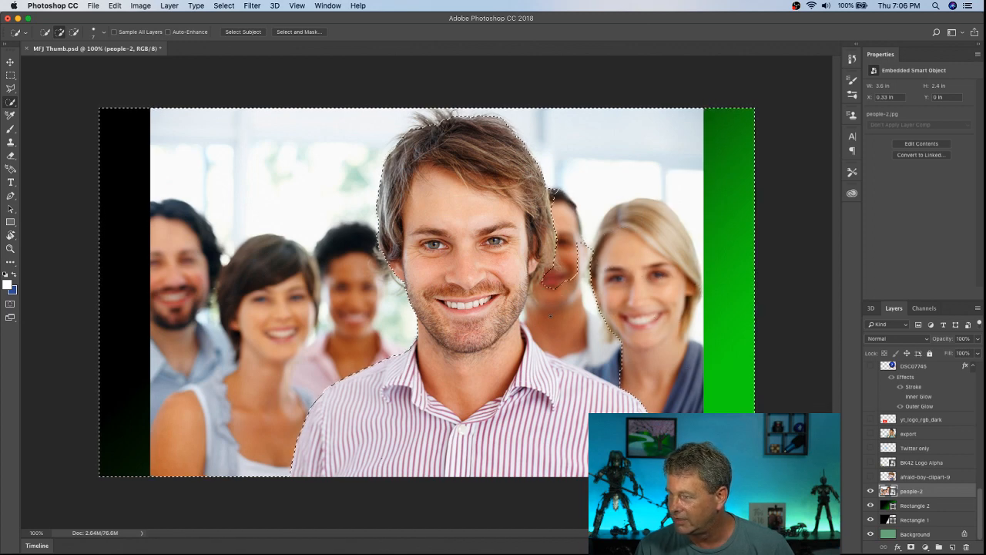
pyautogui.moveTo(554, 308); pyautogui.dragTo(540, 246)
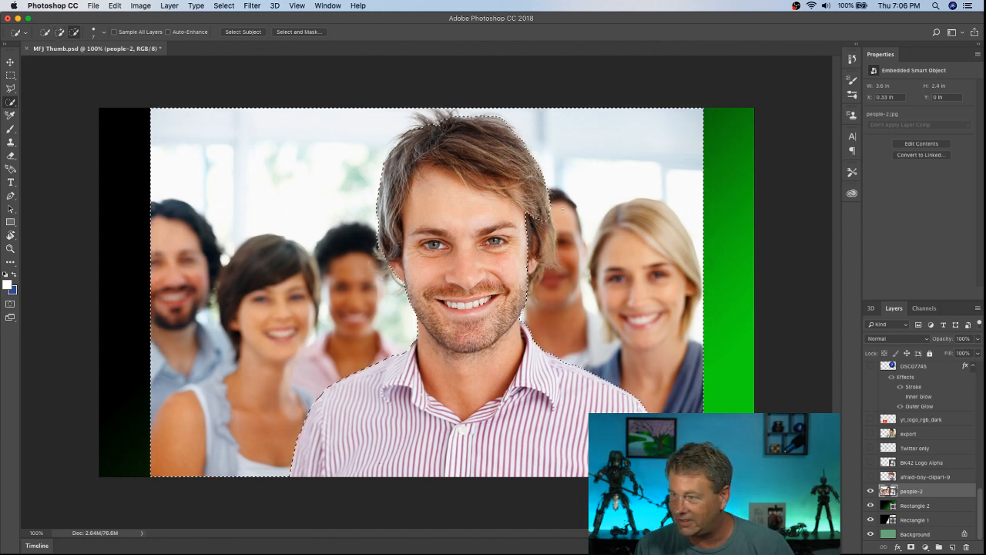
pyautogui.moveTo(545, 221)
pyautogui.mouseDown()
pyautogui.moveTo(548, 255)
pyautogui.moveTo(531, 223)
pyautogui.mouseUp()
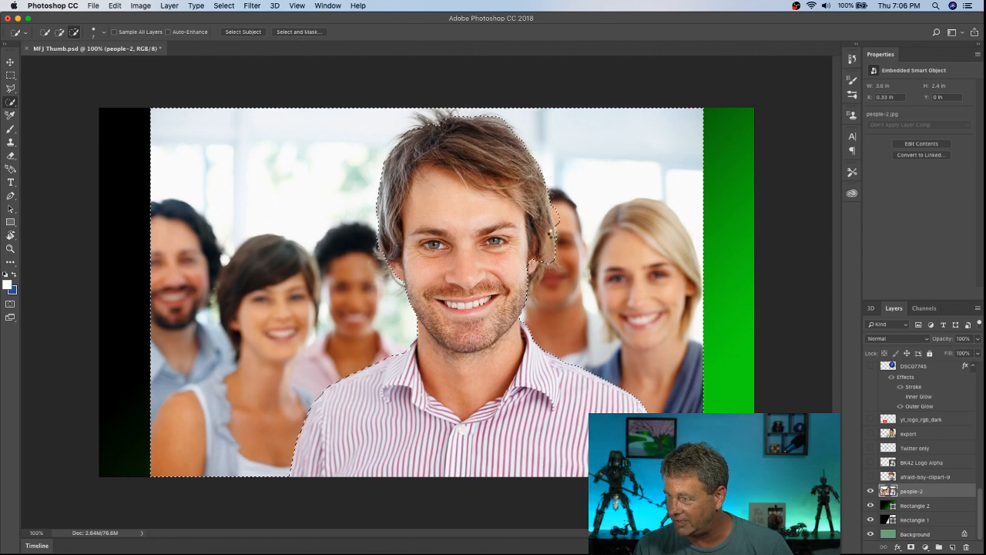
pyautogui.moveTo(553, 223)
pyautogui.mouseDown()
pyautogui.moveTo(554, 210)
pyautogui.moveTo(558, 224)
pyautogui.mouseUp()
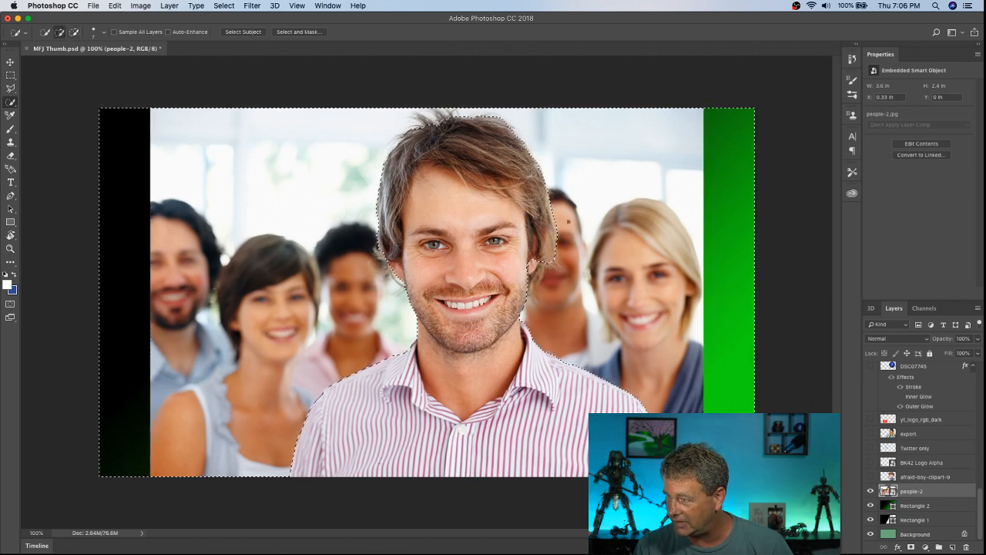
pyautogui.press('alt+super+z')
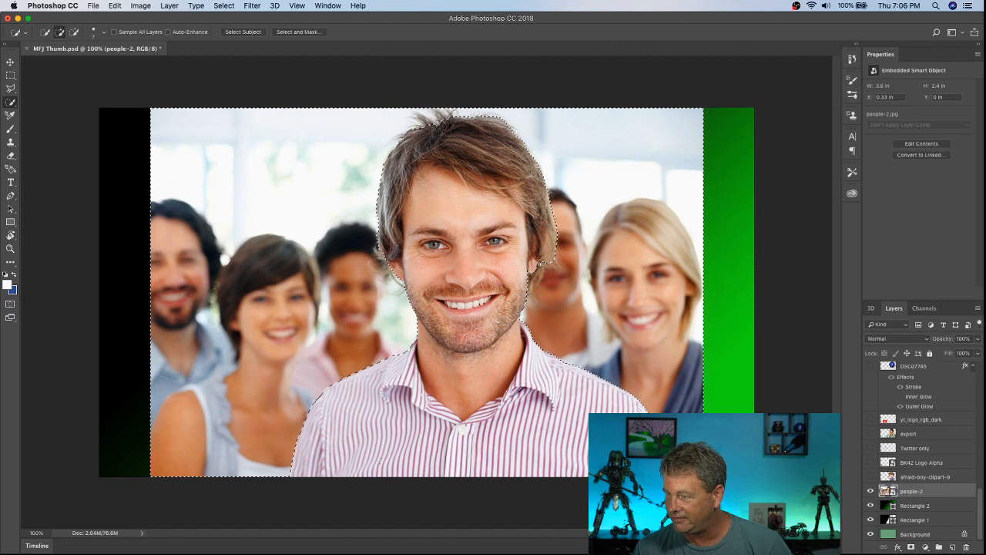
pyautogui.keyDown('alt'); pyautogui.click(541, 268); pyautogui.keyUp('alt')
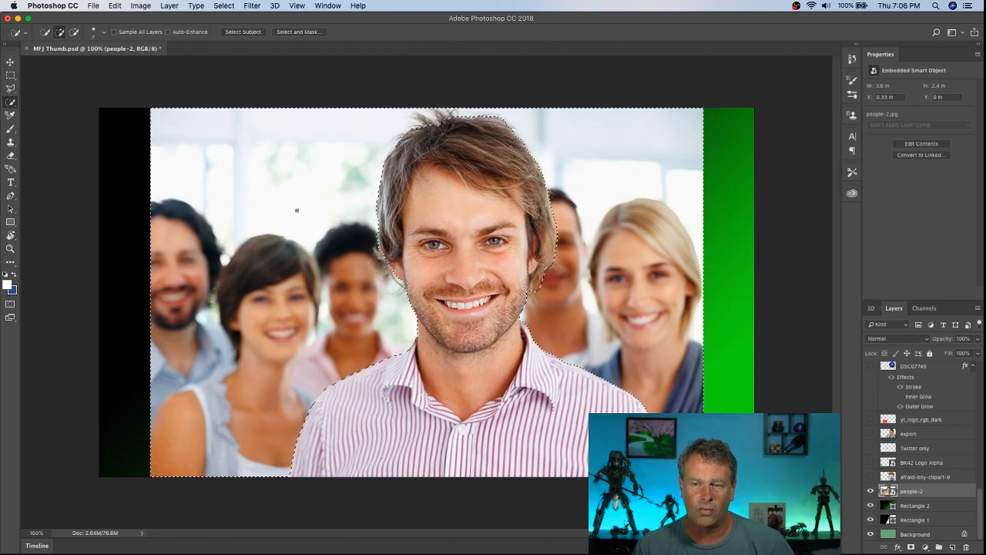
# Step: Try the Eraser on the people-2 layer and accept rasterizing its smart object
pyautogui.click(10, 157)
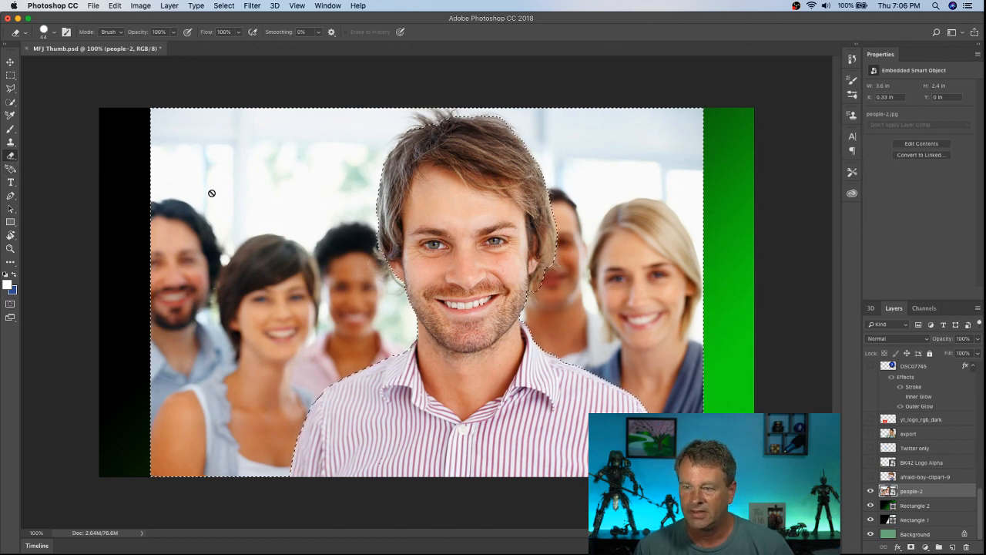
pyautogui.click(171, 182)
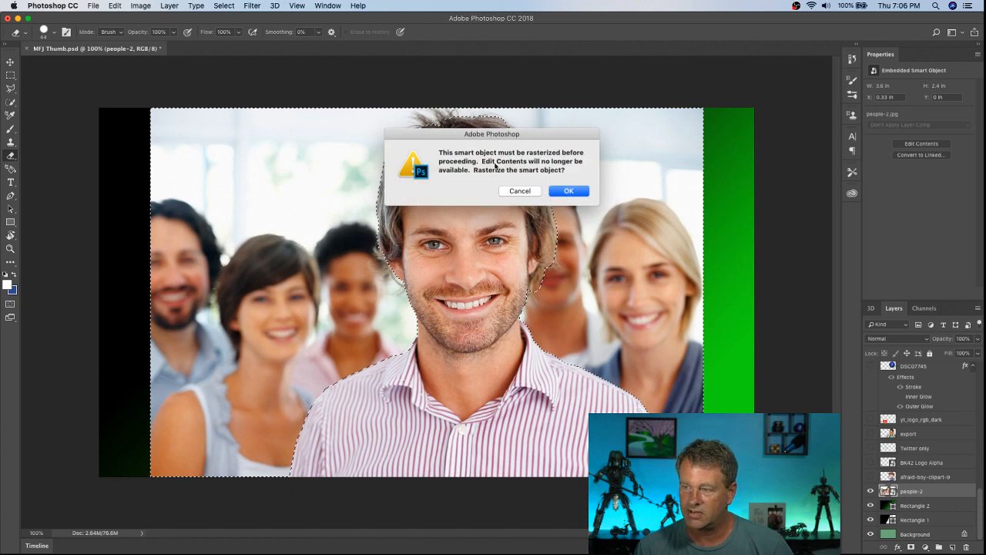
pyautogui.click(553, 192)
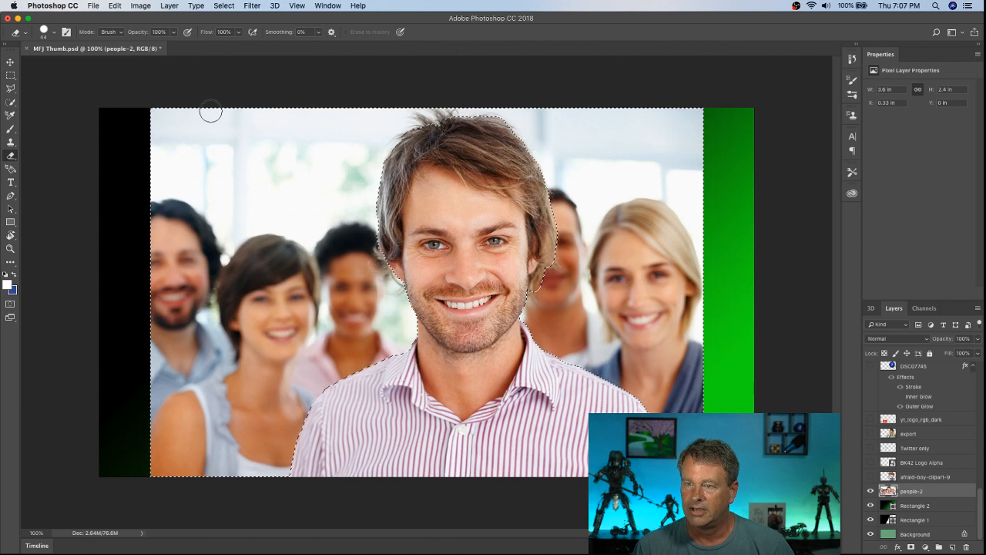
pyautogui.click(116, 6)
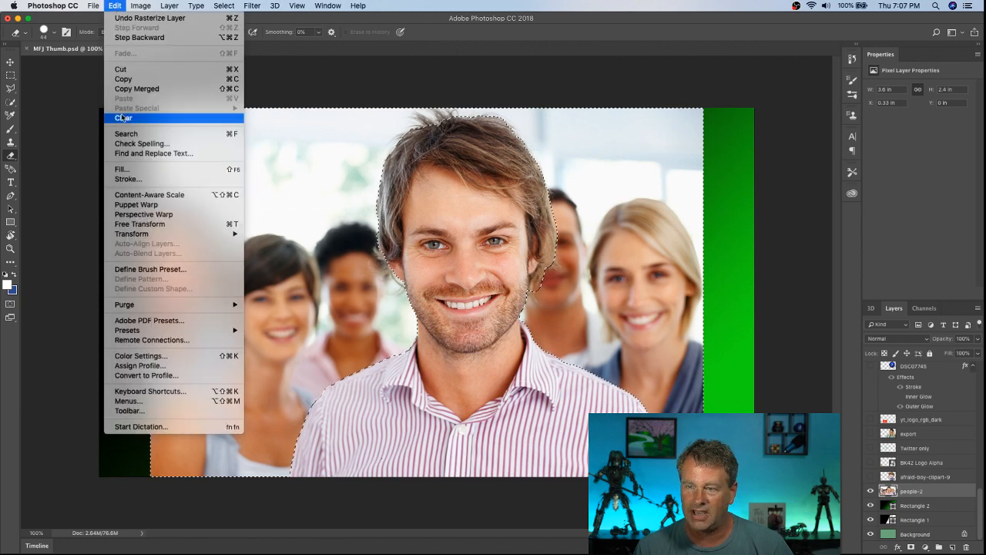
pyautogui.click(145, 123)
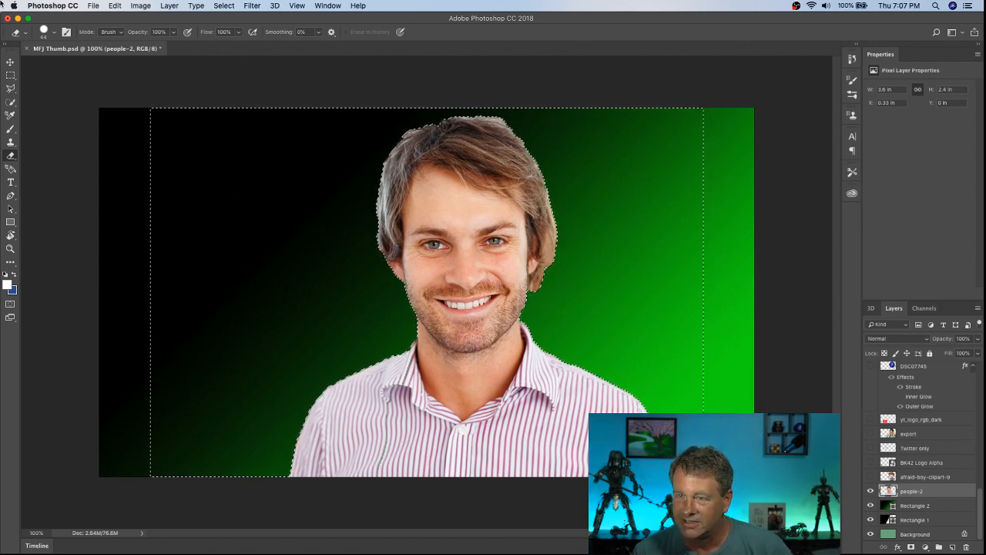
pyautogui.click(112, 6)
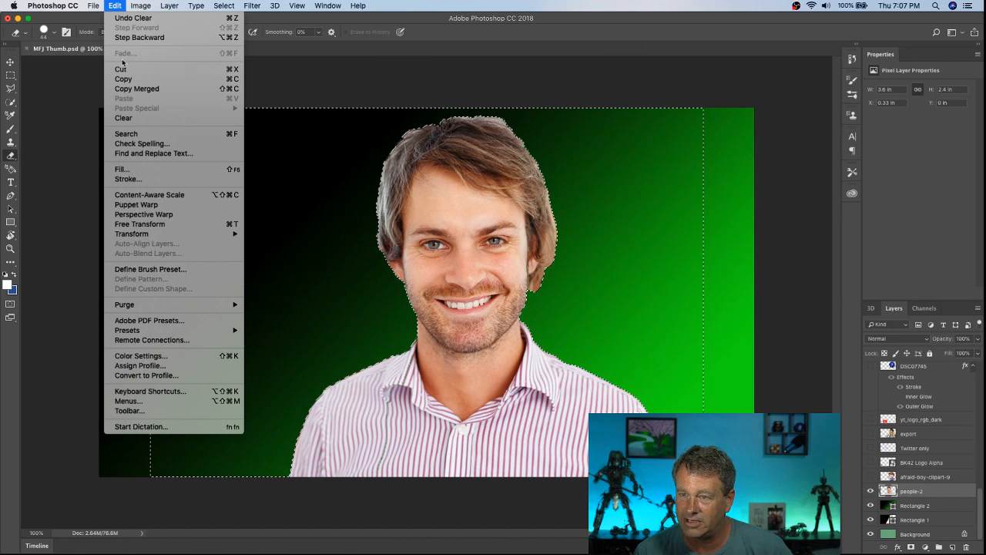
pyautogui.click(128, 19)
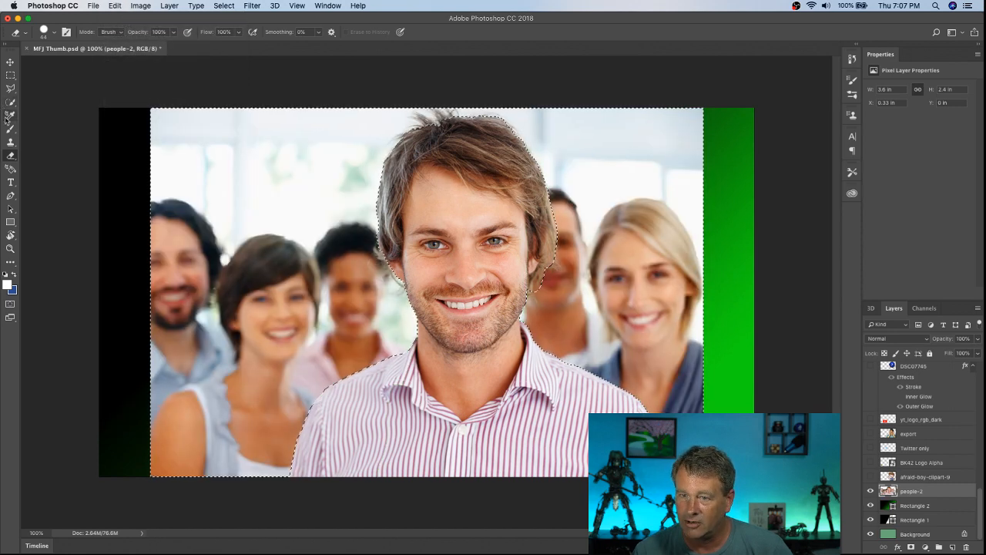
# Step: Correct the selection edge along the man's right-hand hair with Quick Selection, and clear the selected background from the people-2 layer
pyautogui.click(10, 104)
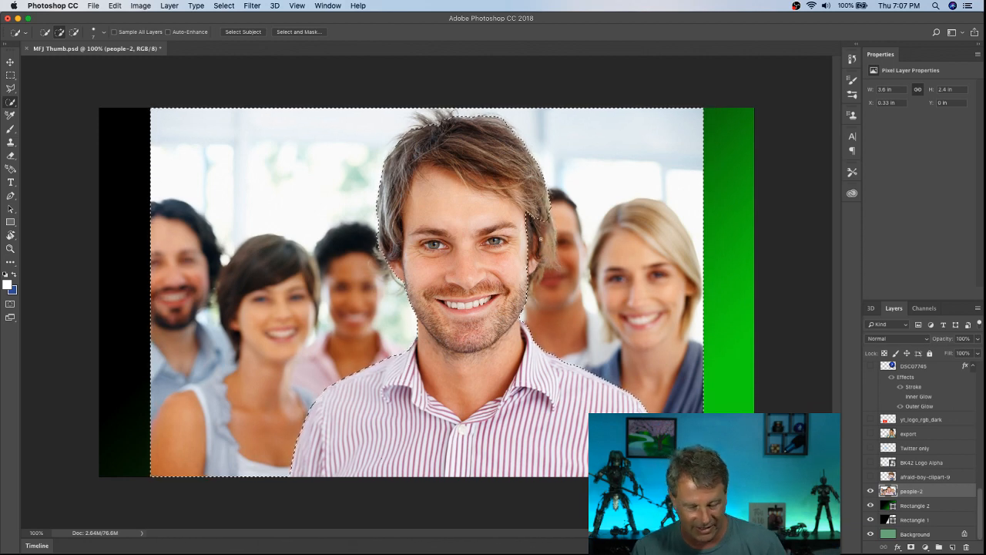
pyautogui.press('alt')
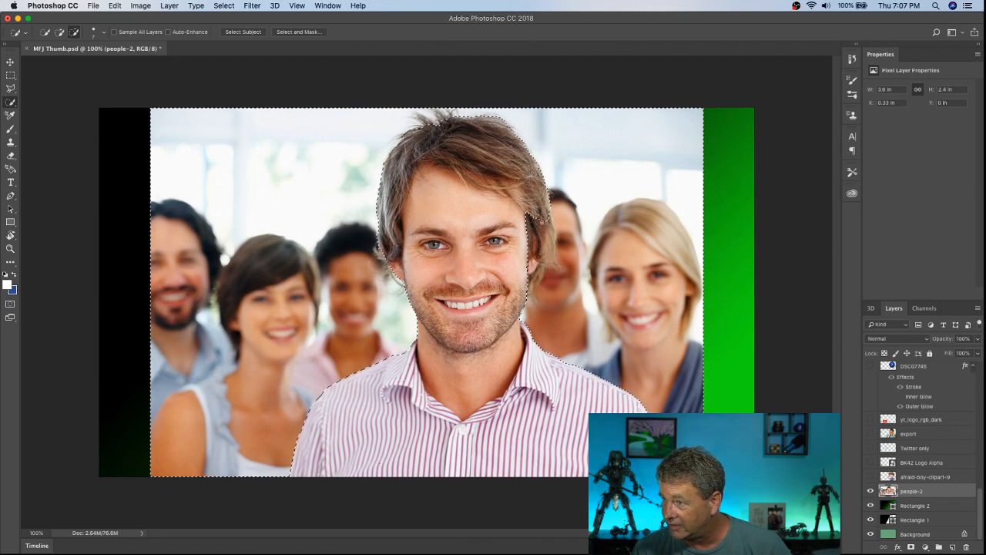
pyautogui.moveTo(542, 221); pyautogui.dragTo(531, 247)
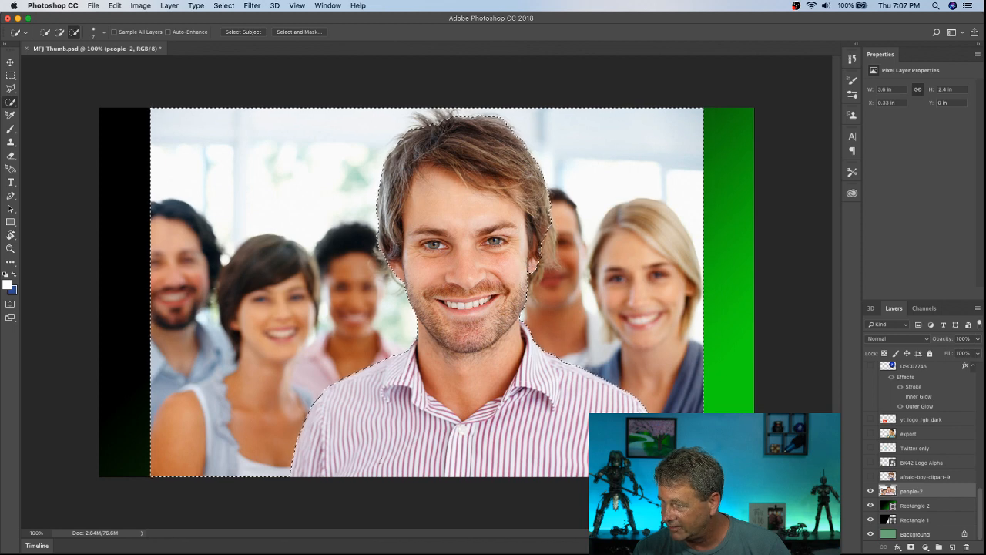
pyautogui.click(114, 6)
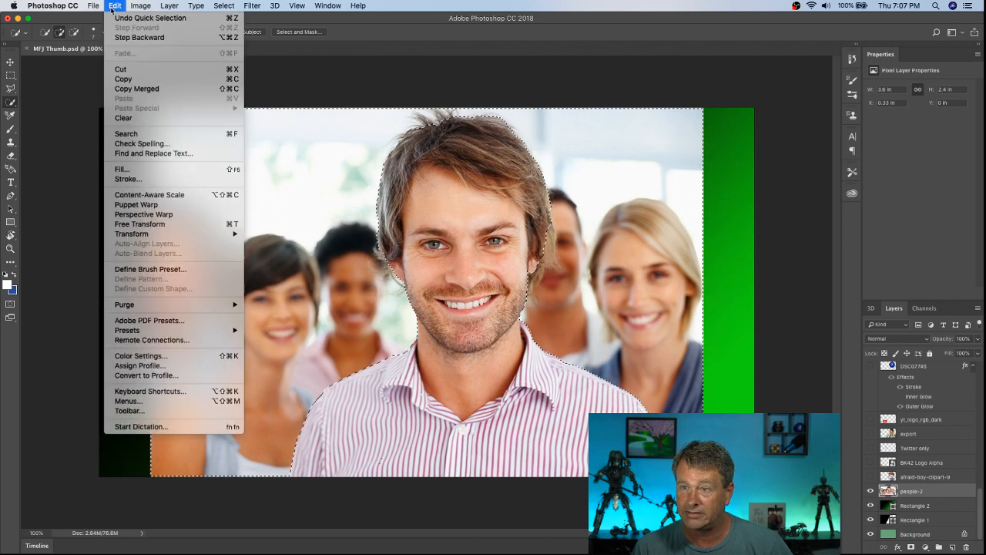
pyautogui.click(123, 118)
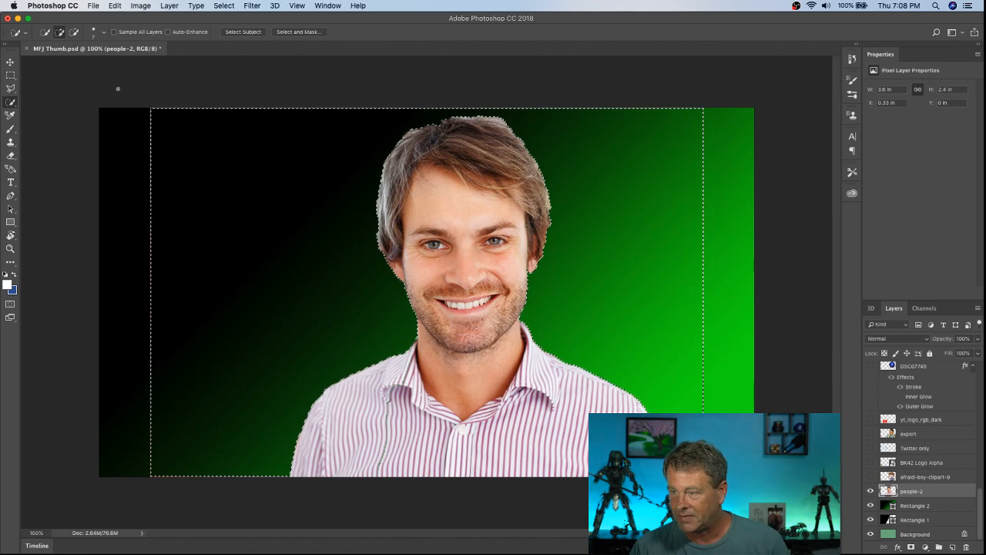
# Step: Deselect the cleared background and erase the thin leftover photo border around the man on the people-2 layer
pyautogui.click(224, 6)
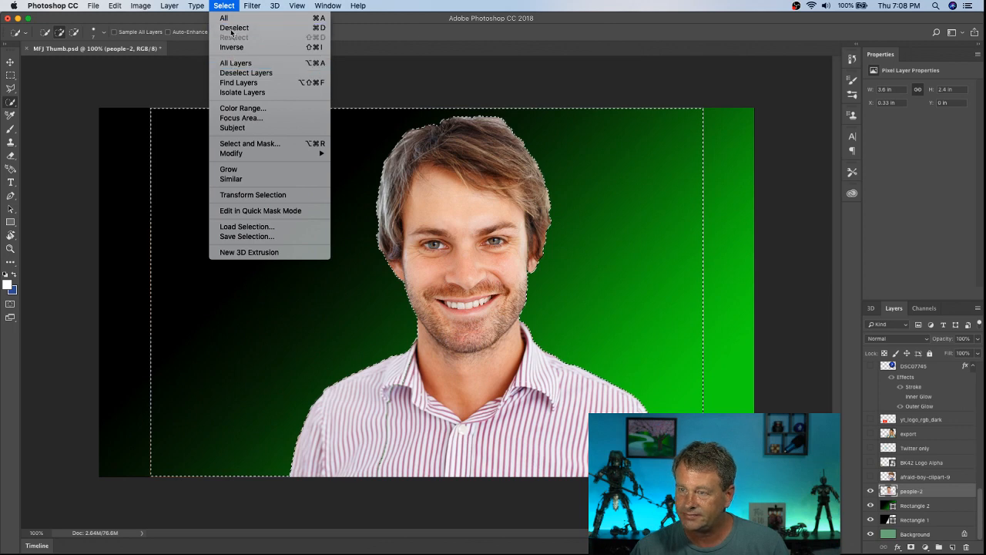
pyautogui.click(233, 27)
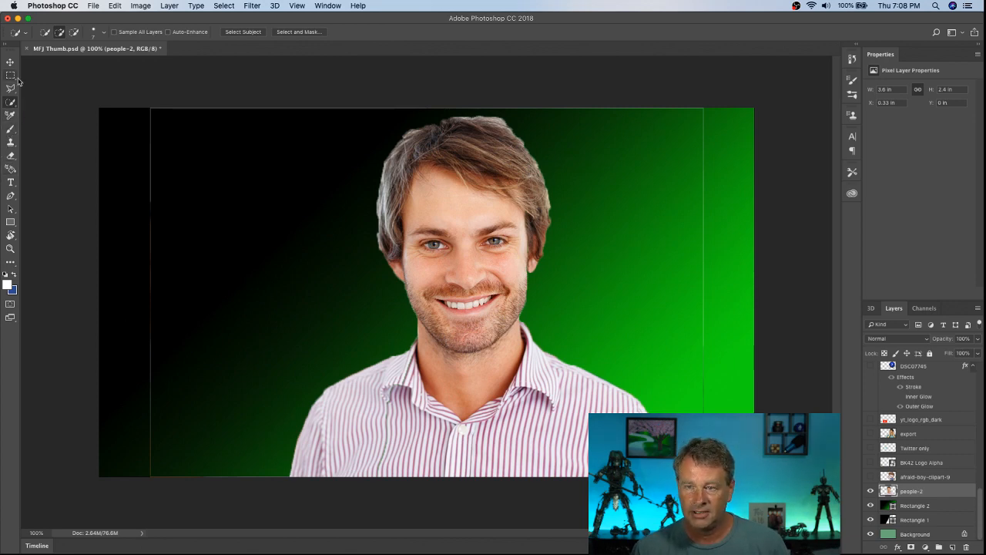
pyautogui.click(12, 157)
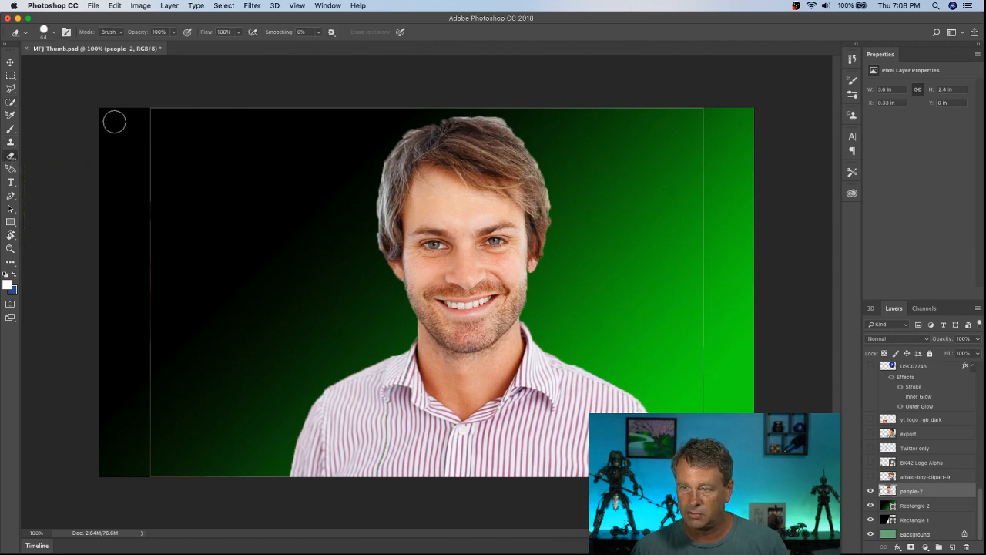
pyautogui.moveTo(352, 109)
pyautogui.mouseDown()
pyautogui.moveTo(121, 103)
pyautogui.moveTo(144, 117)
pyautogui.moveTo(154, 497)
pyautogui.mouseUp()
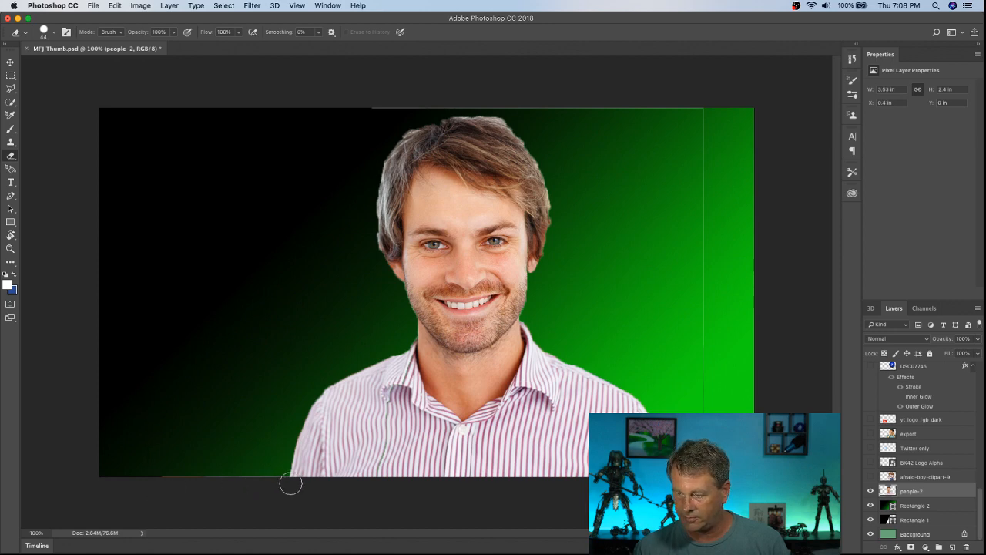
pyautogui.moveTo(277, 479); pyautogui.dragTo(154, 473)
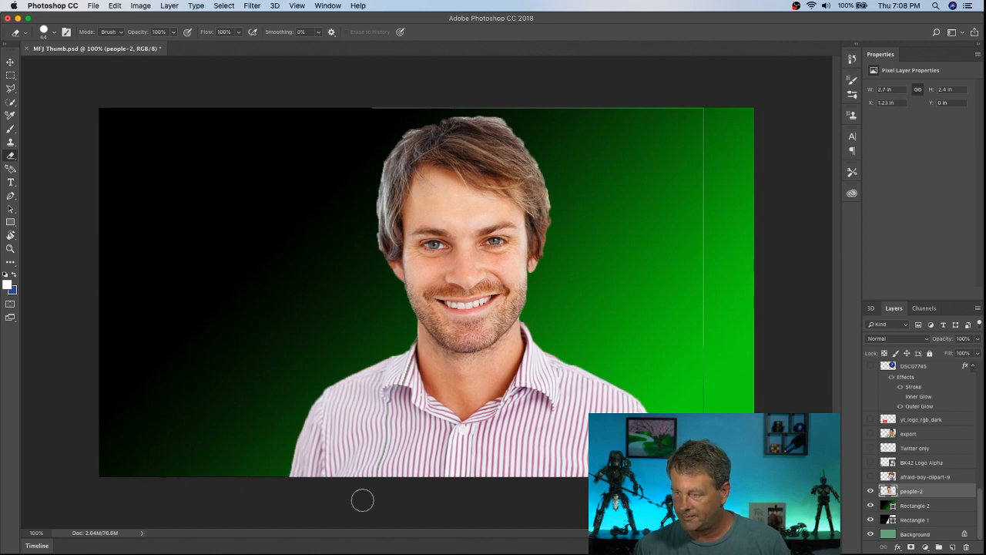
pyautogui.moveTo(374, 101)
pyautogui.mouseDown()
pyautogui.moveTo(701, 105)
pyautogui.moveTo(714, 242)
pyautogui.moveTo(707, 206)
pyautogui.mouseUp()
pyautogui.moveTo(708, 287); pyautogui.dragTo(705, 399)
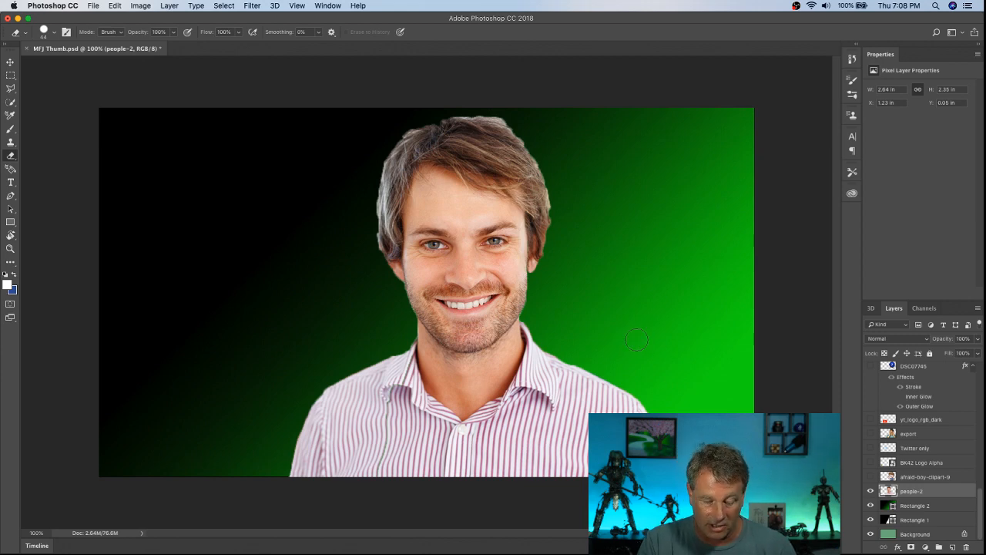
# Step: Revert the document history to the last Quick Selection state before the background was cleared
pyautogui.press('super+plus')
pyautogui.press('super+plus')
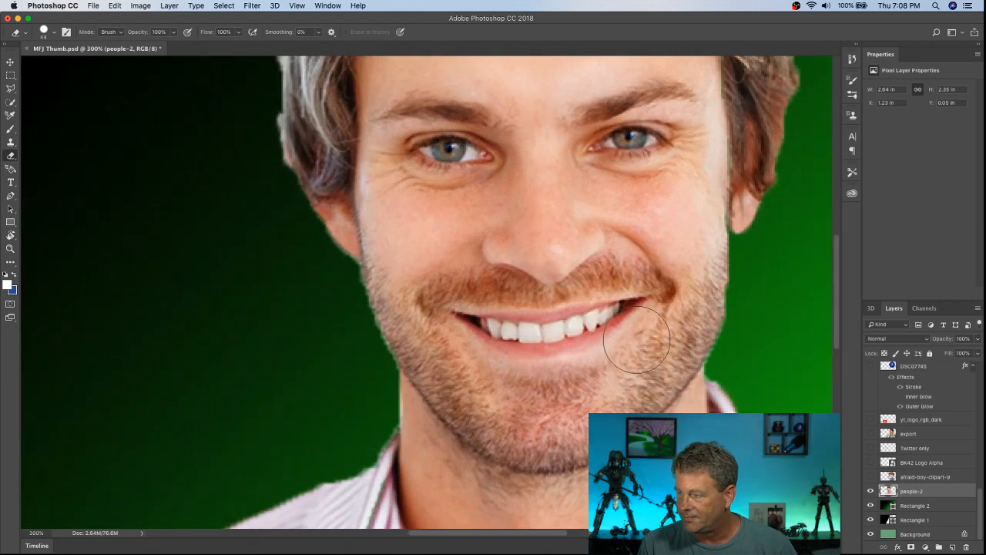
pyautogui.moveTo(462, 533); pyautogui.dragTo(537, 544)
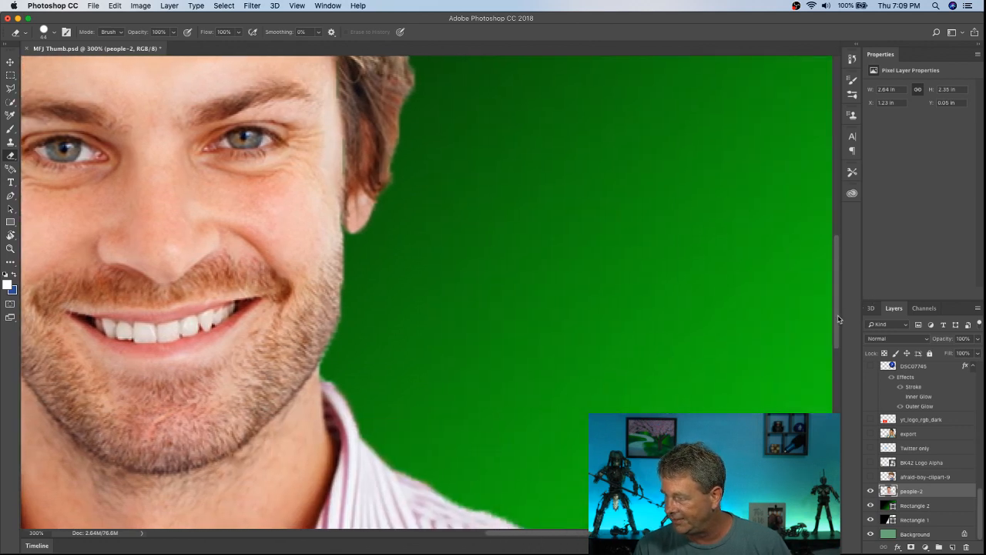
pyautogui.moveTo(838, 319); pyautogui.dragTo(838, 370)
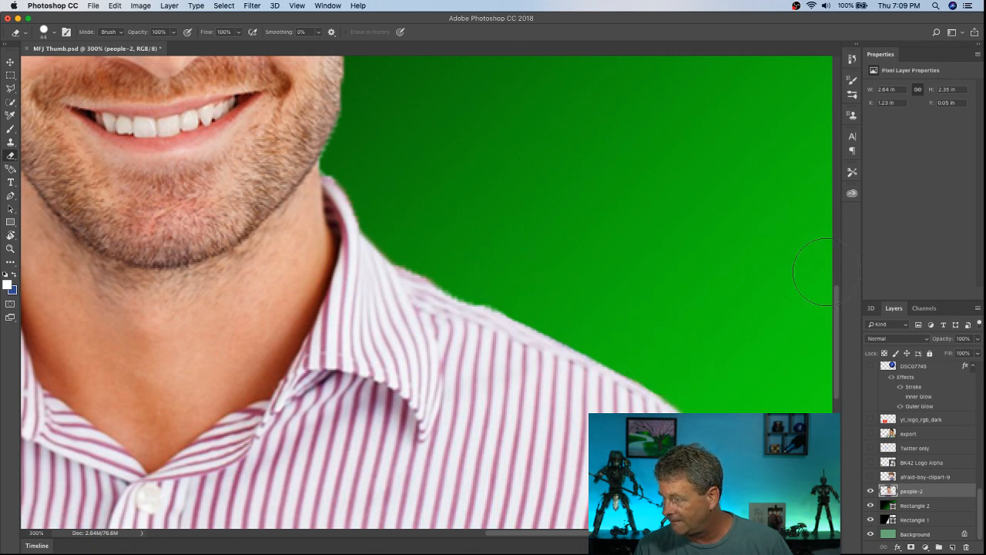
pyautogui.scroll(-5, 838, 309)
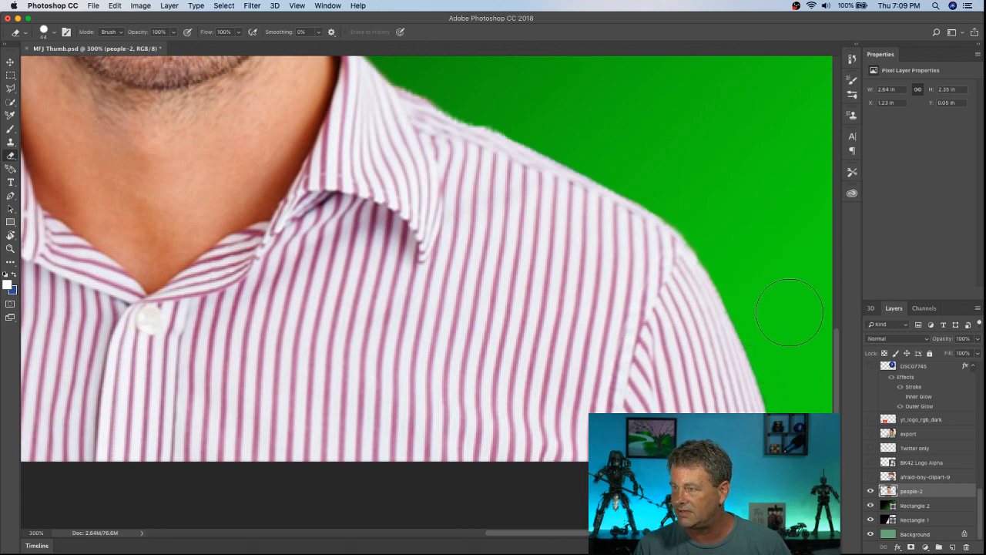
pyautogui.moveTo(839, 354); pyautogui.dragTo(832, 230)
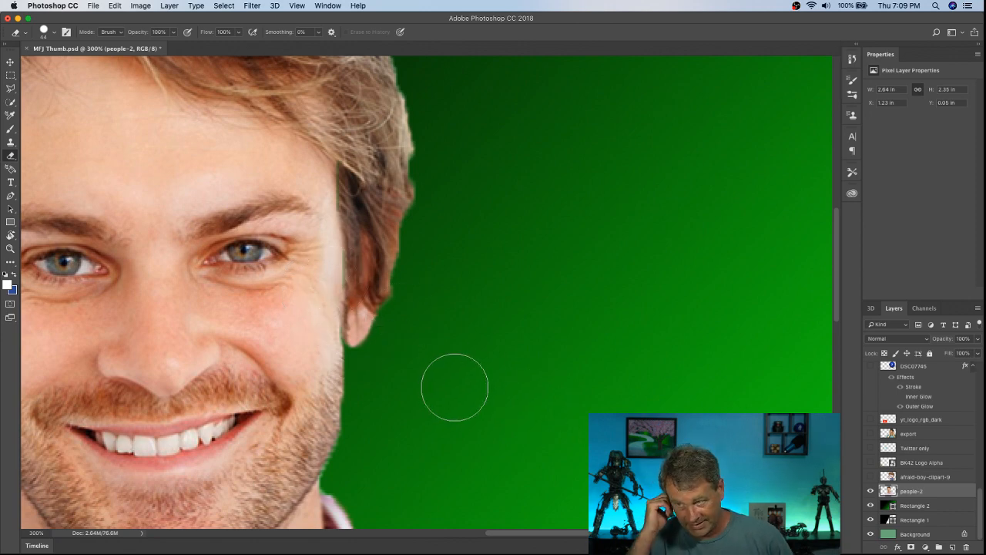
pyautogui.click(852, 61)
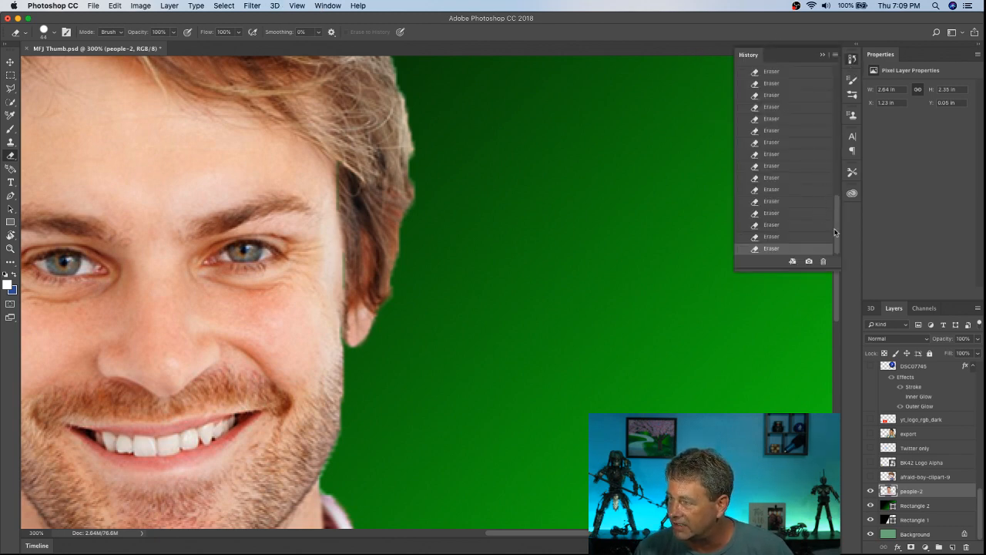
pyautogui.moveTo(836, 231); pyautogui.dragTo(837, 138)
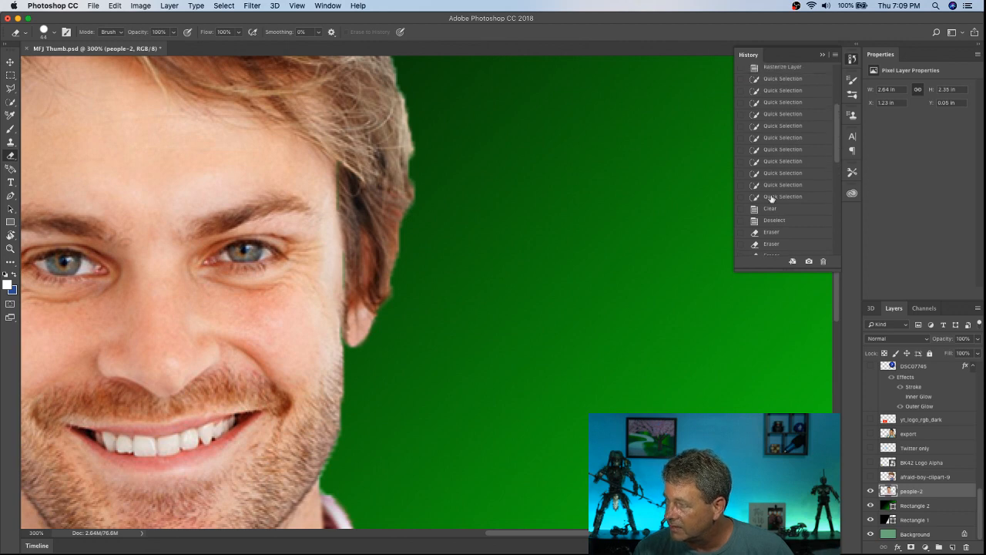
pyautogui.click(767, 197)
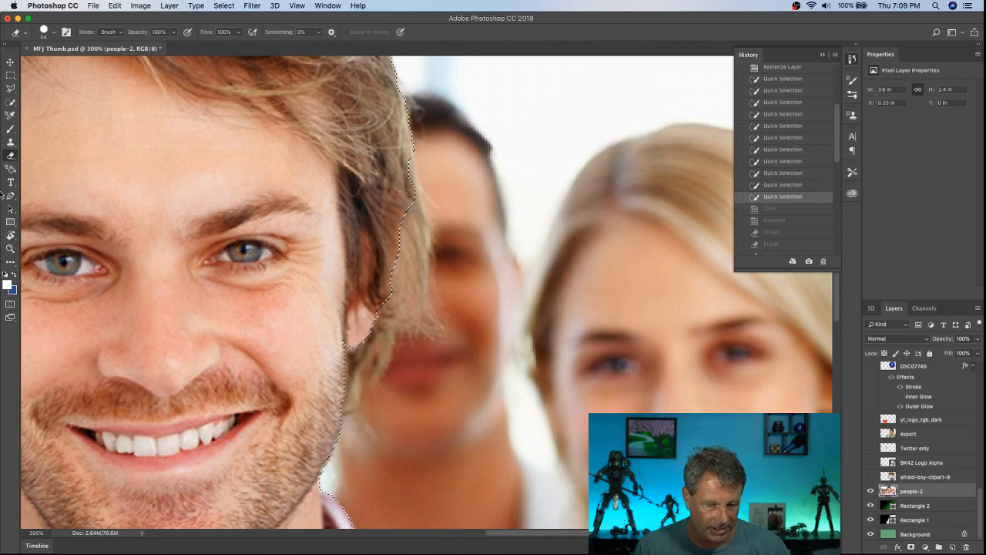
# Step: Subtract the edge of the man's right-hand earlobe and jaw from the selection with Quick Selection, and clear the selected background from the people-2 layer
pyautogui.click(11, 105)
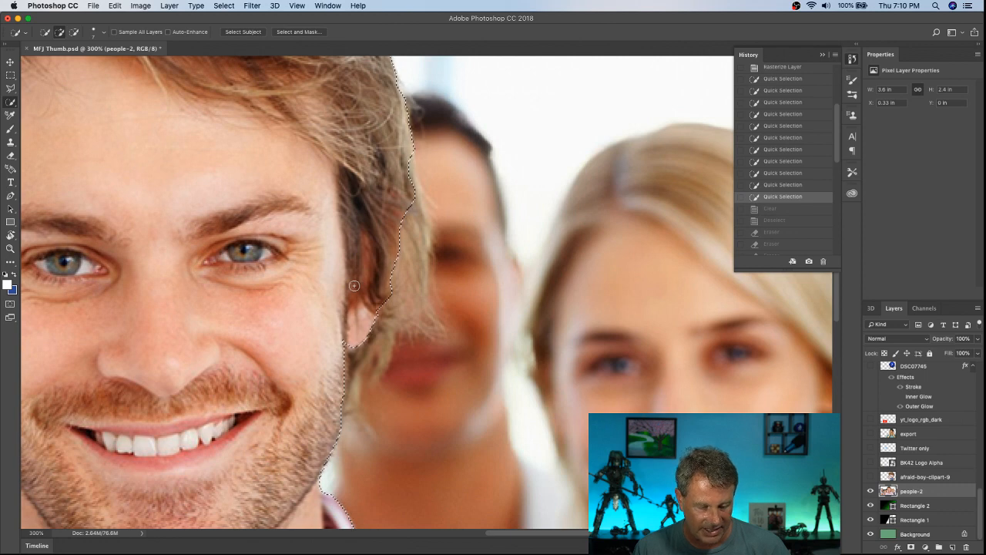
pyautogui.press('alt')
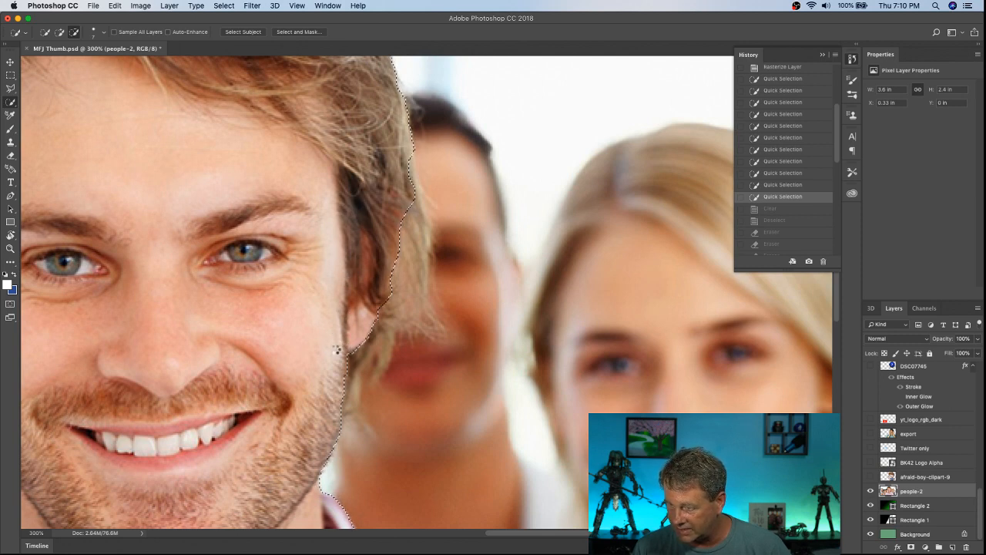
pyautogui.click(329, 246)
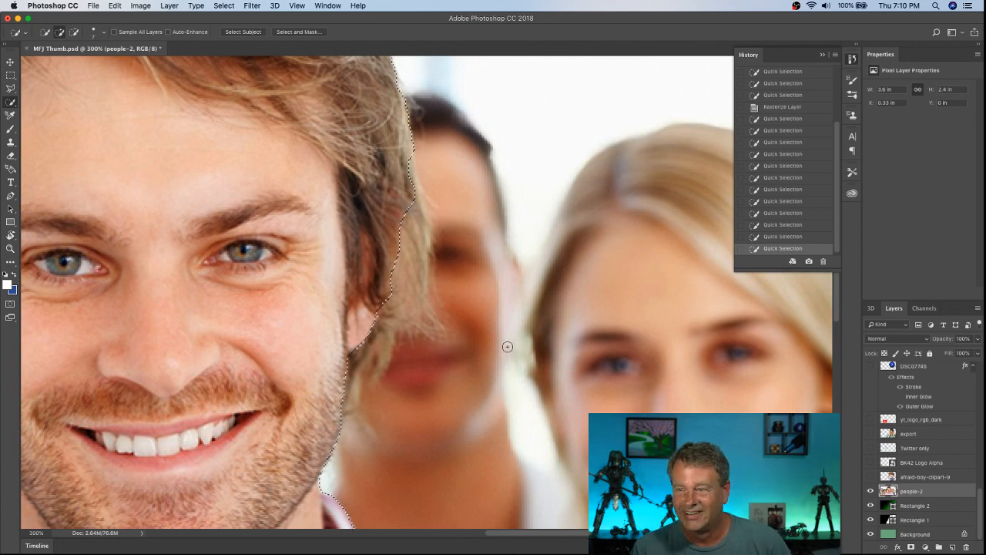
pyautogui.click(114, 6)
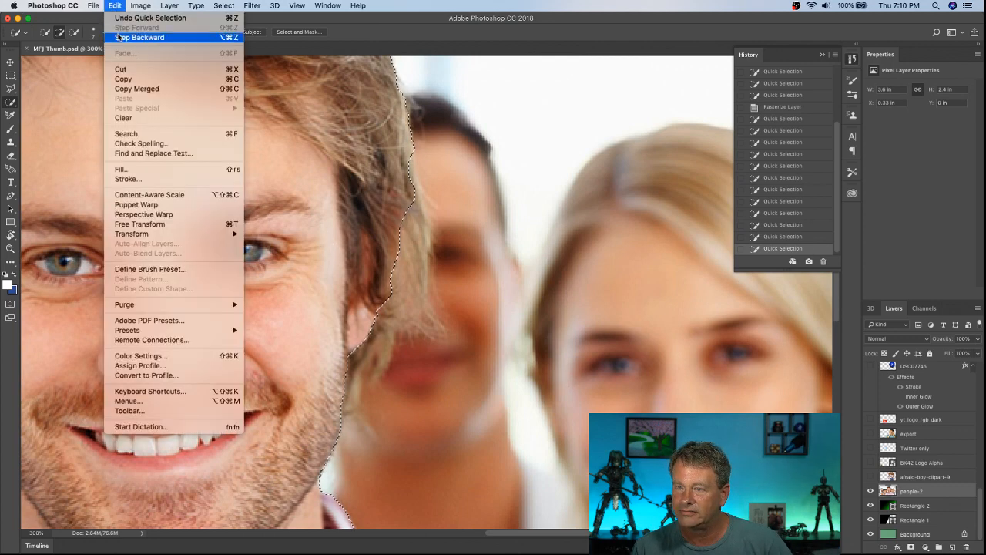
pyautogui.click(129, 120)
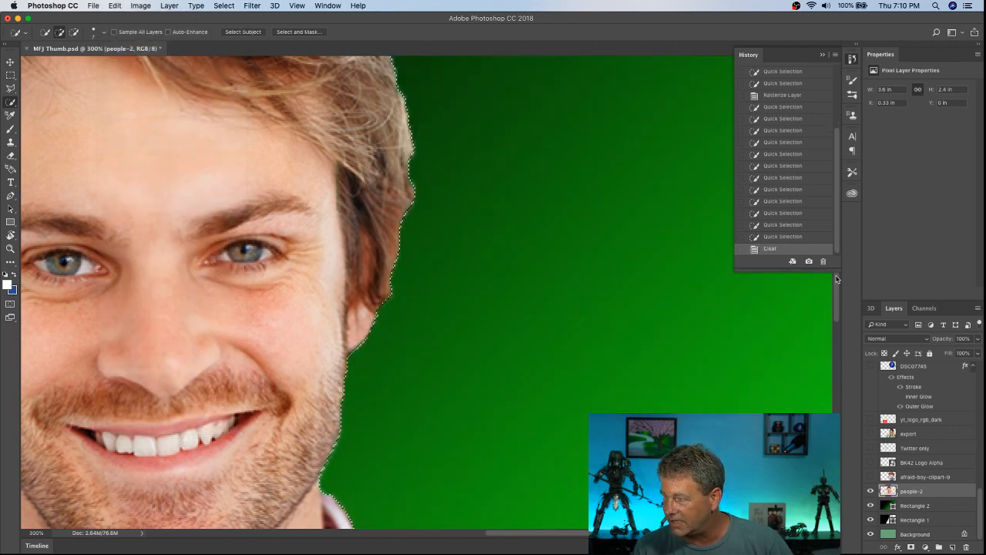
# Step: Close the history list, check the cutout edge down to the right-hand shoulder, and remove the selection
pyautogui.scroll(-3, 836, 282)
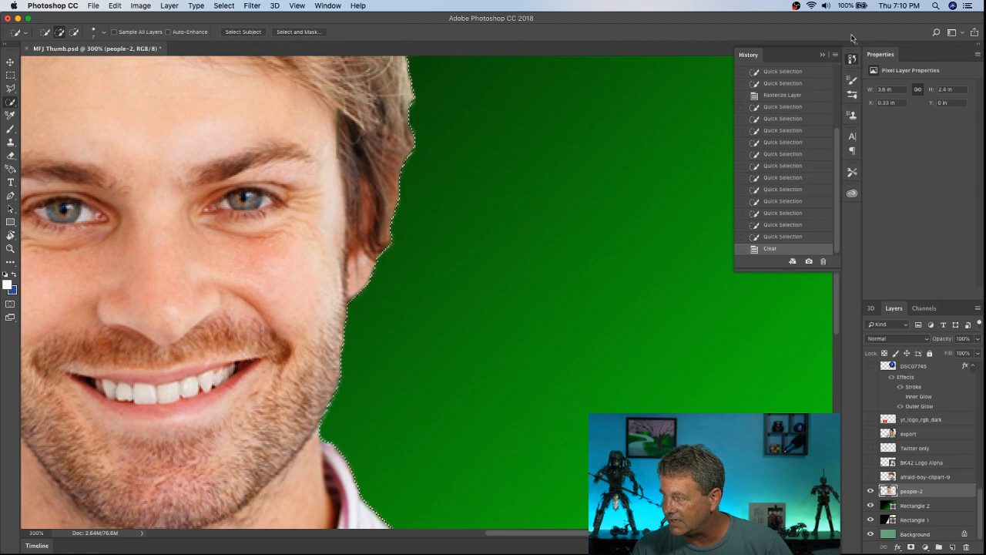
pyautogui.click(851, 60)
pyautogui.moveTo(834, 277); pyautogui.dragTo(834, 378)
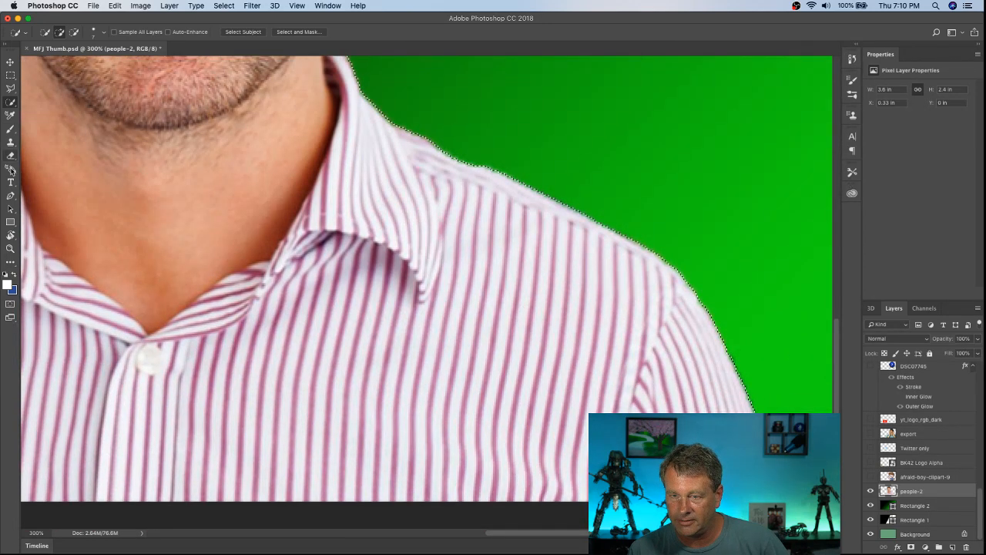
pyautogui.click(223, 5)
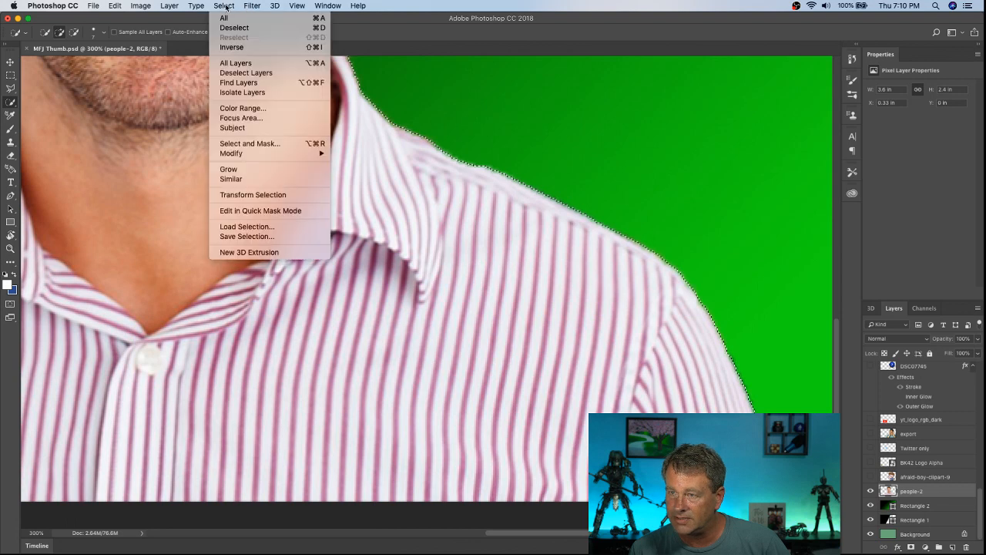
pyautogui.click(223, 28)
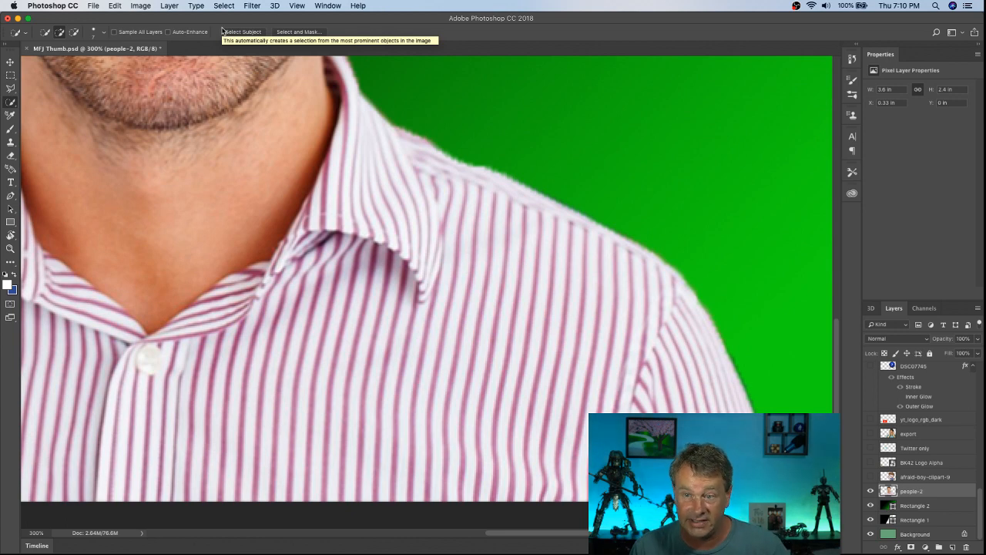
# Step: Erase the thin leftover vertical line on the people-2 layer in the green area beside the man's face and right-hand shoulder
pyautogui.click(11, 157)
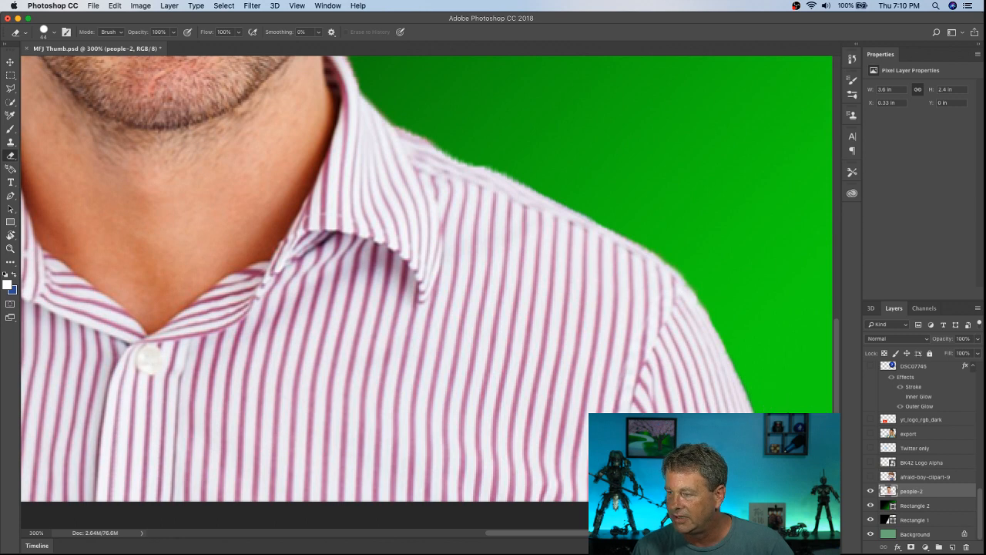
pyautogui.scroll(-5, 836, 402)
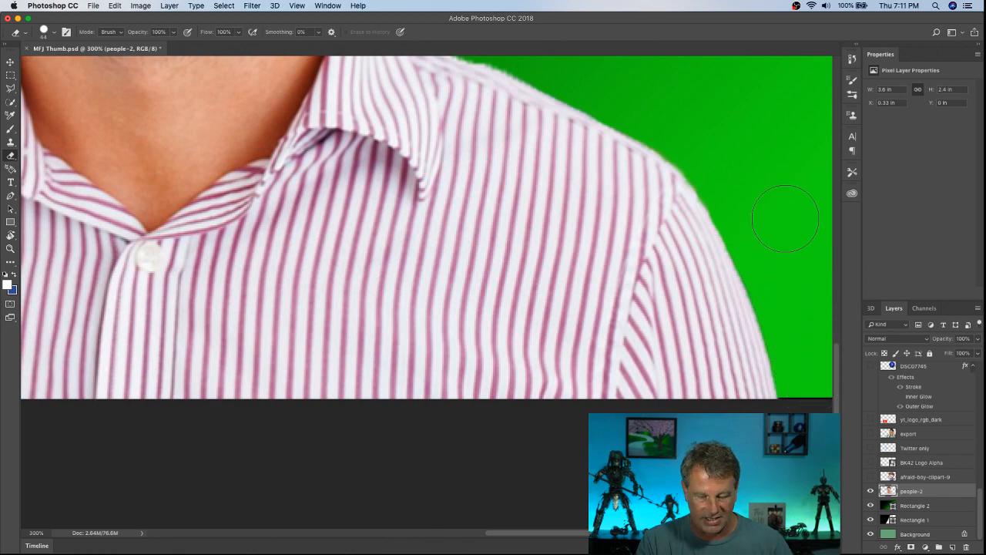
pyautogui.press('super+minus')
pyautogui.press('super+minus')
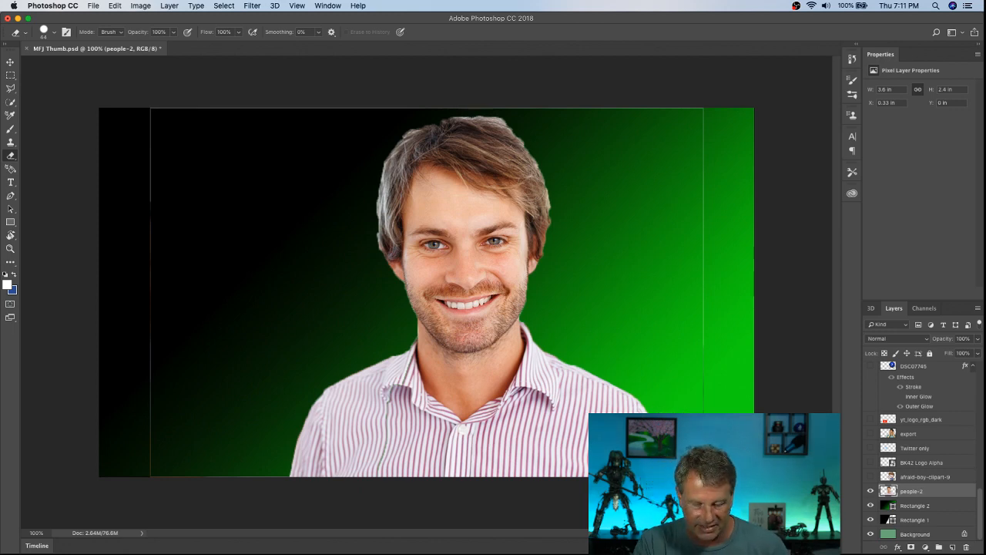
pyautogui.press('super+plus')
pyautogui.press('super+plus')
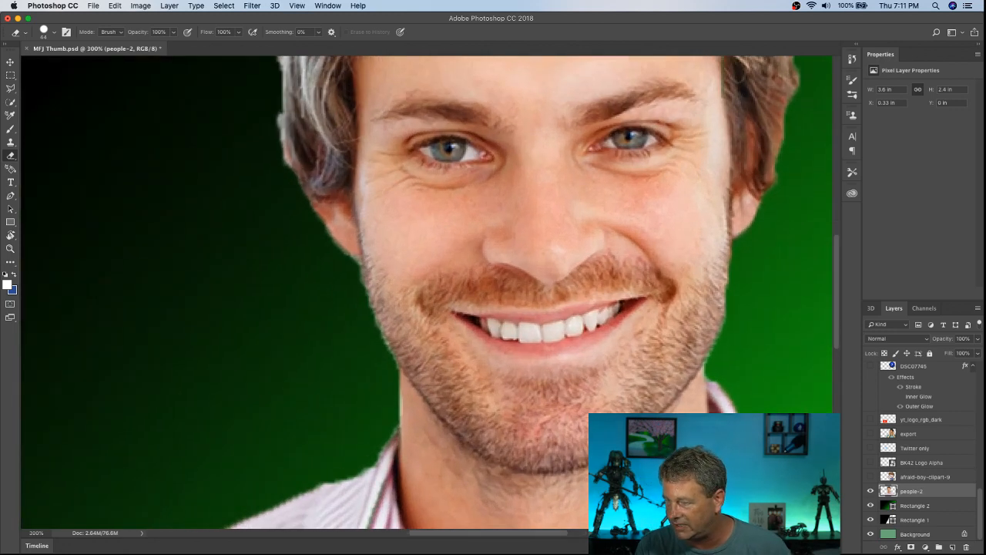
pyautogui.moveTo(466, 532); pyautogui.dragTo(586, 533)
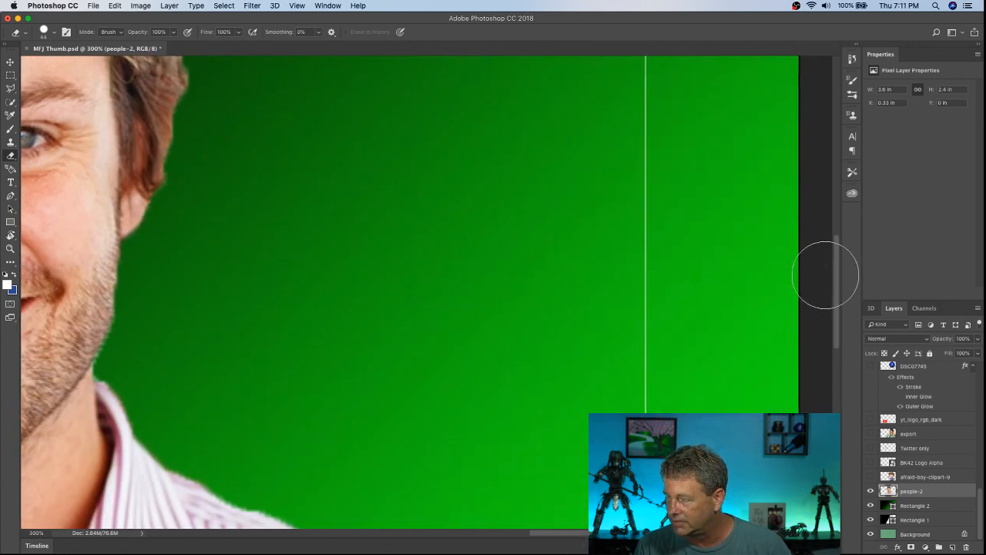
pyautogui.moveTo(626, 153); pyautogui.dragTo(643, 455)
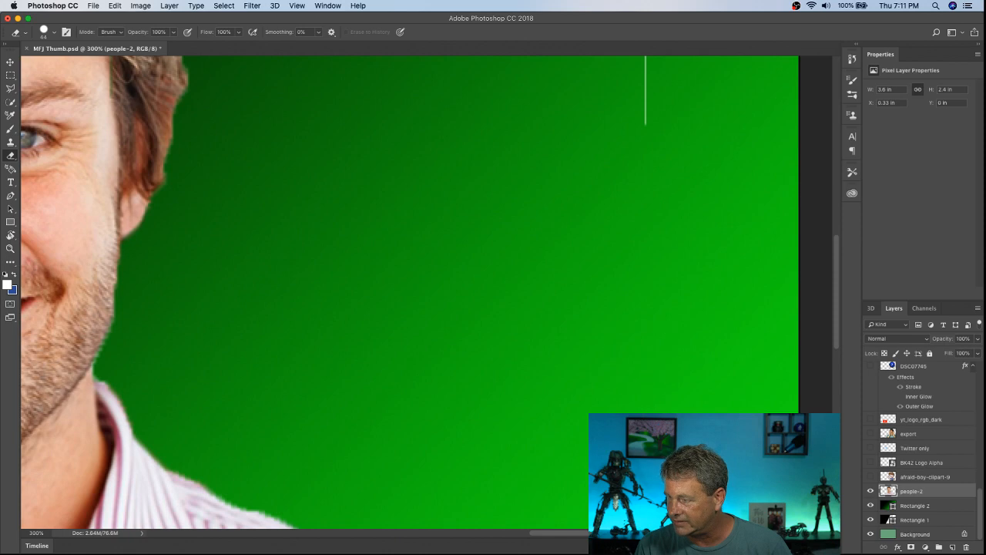
pyautogui.moveTo(838, 283); pyautogui.dragTo(839, 389)
pyautogui.moveTo(643, 132)
pyautogui.mouseDown()
pyautogui.moveTo(654, 285)
pyautogui.moveTo(643, 407)
pyautogui.mouseUp()
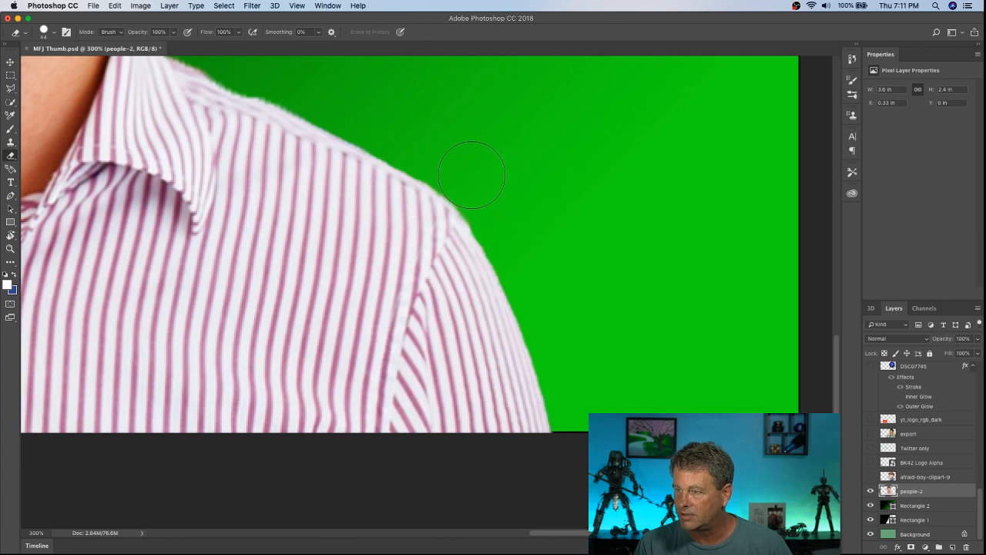
pyautogui.moveTo(834, 353); pyautogui.dragTo(837, 275)
# Step: Erase the remaining photo border lines on the people-2 layer along the top, the dark left-hand side and the bottom edge
pyautogui.press('super+minus')
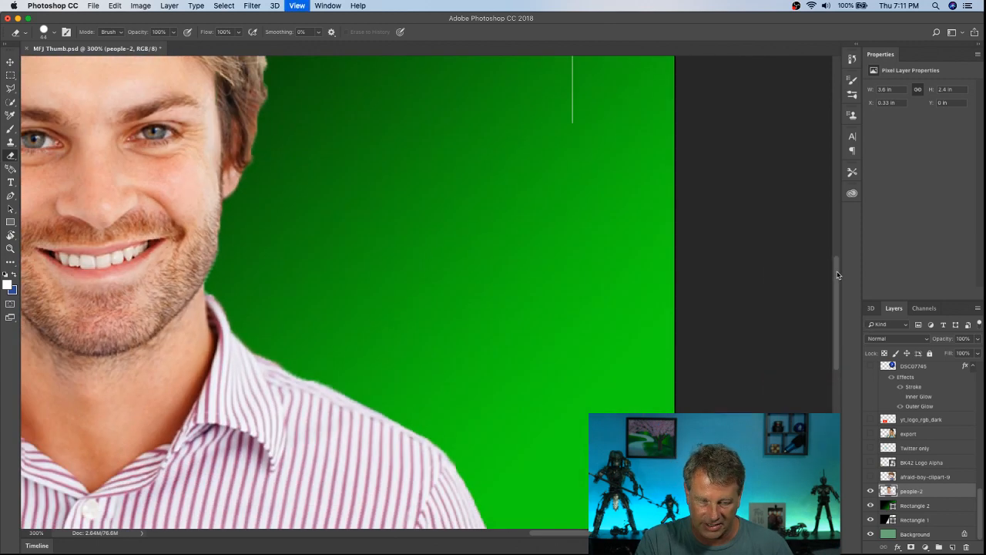
pyautogui.press('super+minus')
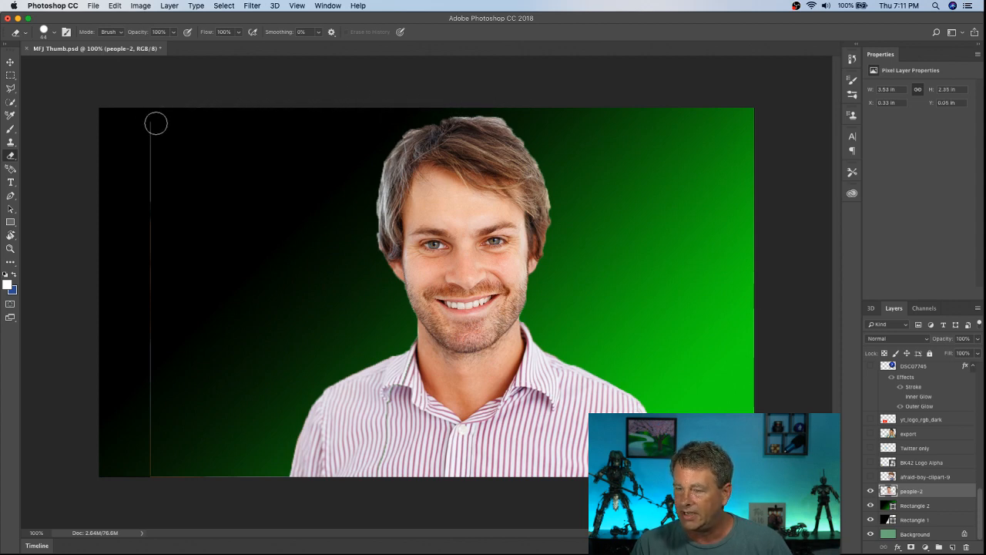
pyautogui.moveTo(156, 121)
pyautogui.mouseDown()
pyautogui.moveTo(139, 222)
pyautogui.moveTo(153, 286)
pyautogui.moveTo(147, 466)
pyautogui.mouseUp()
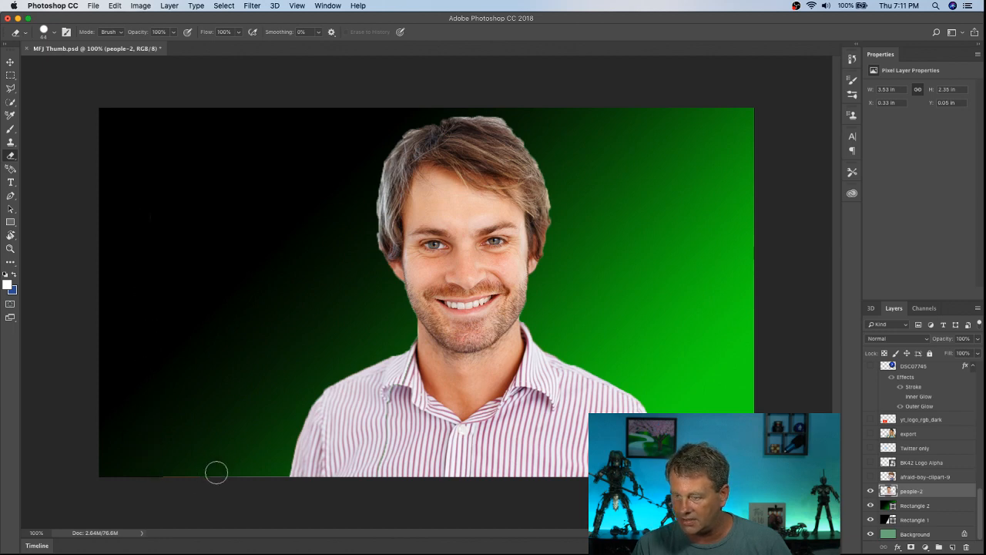
pyautogui.moveTo(279, 472); pyautogui.dragTo(182, 478)
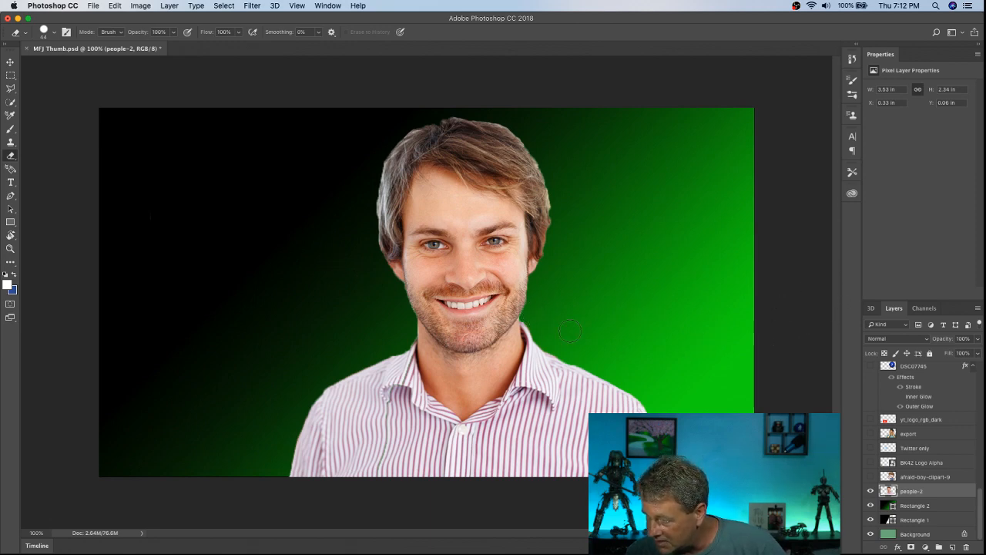
pyautogui.press('super+plus')
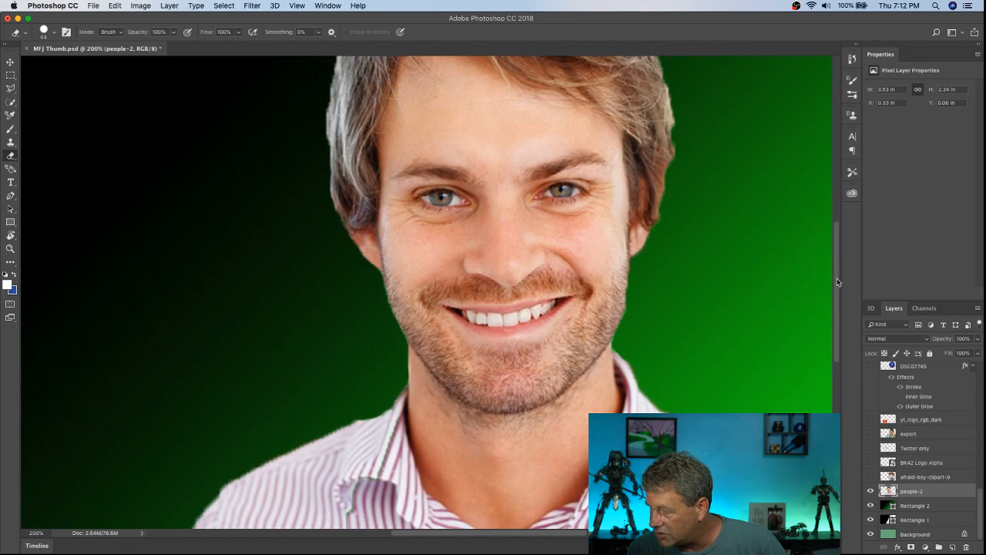
# Step: Inspect the finished cutout's edges up close and at full-canvas view against the gradient background
pyautogui.scroll(-5, 832, 281)
pyautogui.scroll(6, 826, 288)
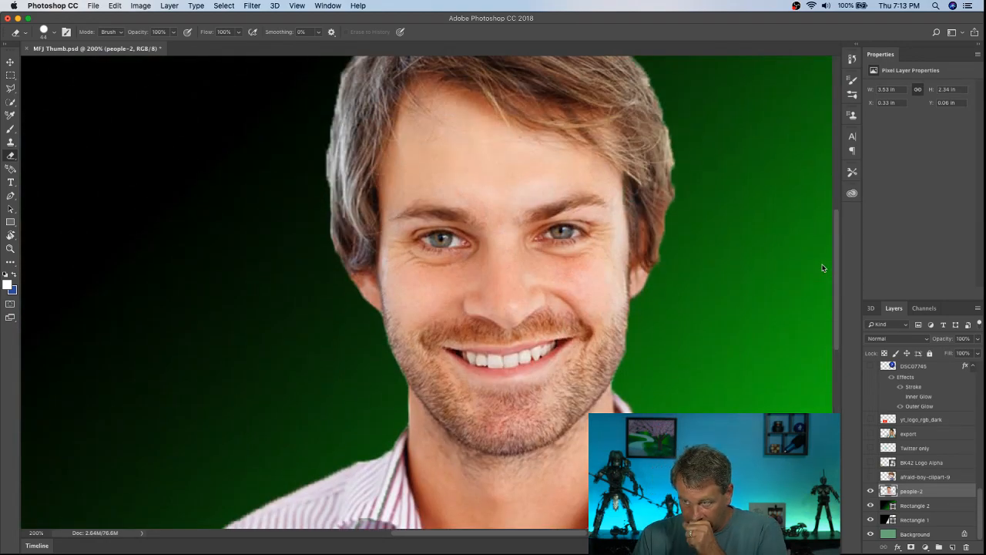
pyautogui.scroll(1, 823, 267)
pyautogui.press('super+1')
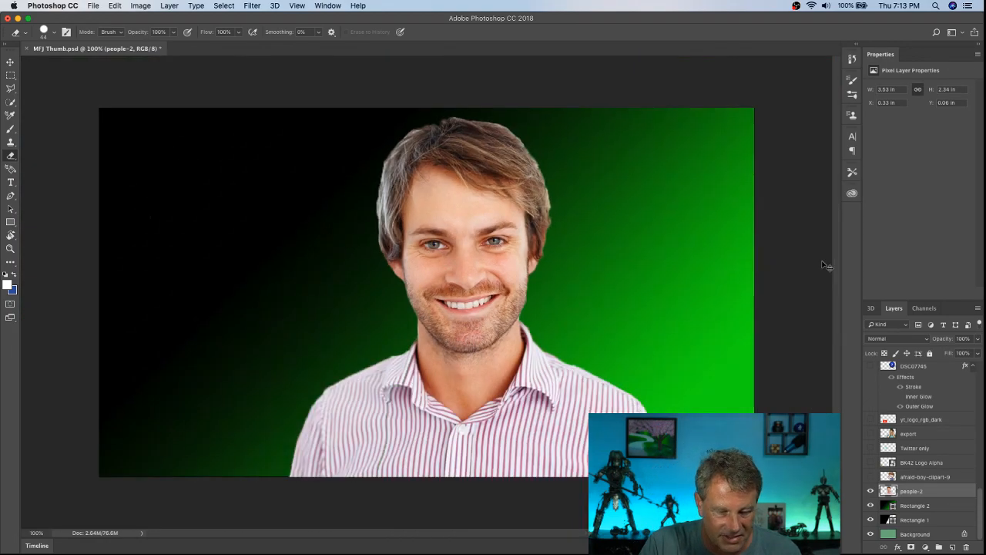
pyautogui.press('super+minus')
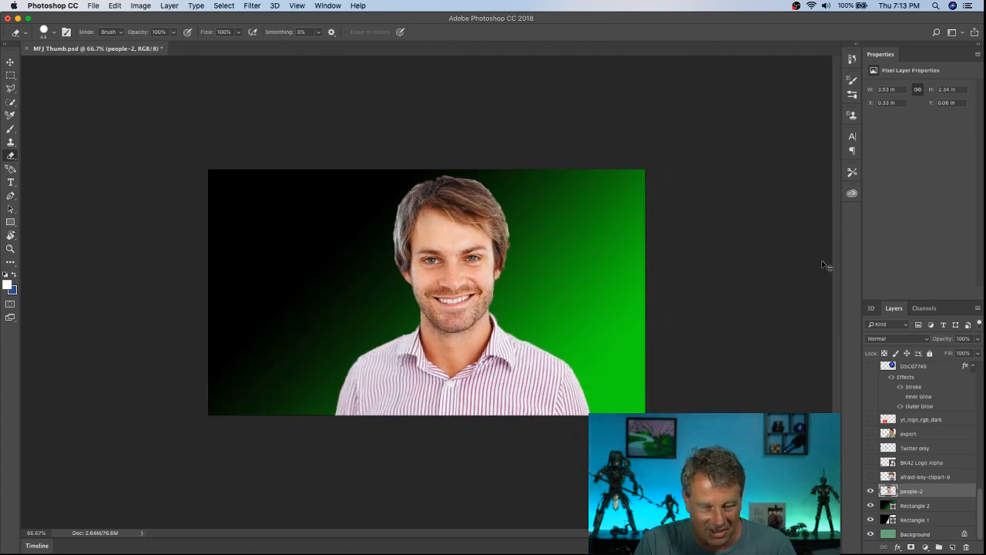
pyautogui.press('super+plus')
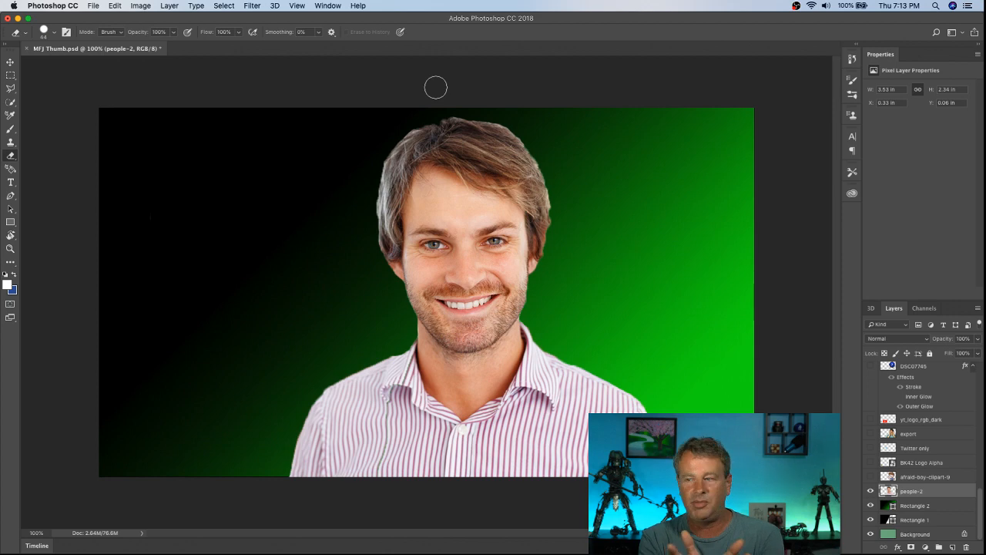
# Step: Try a 3 px red Stroke layer style positioned inside on the people-2 cutout
pyautogui.click(169, 5)
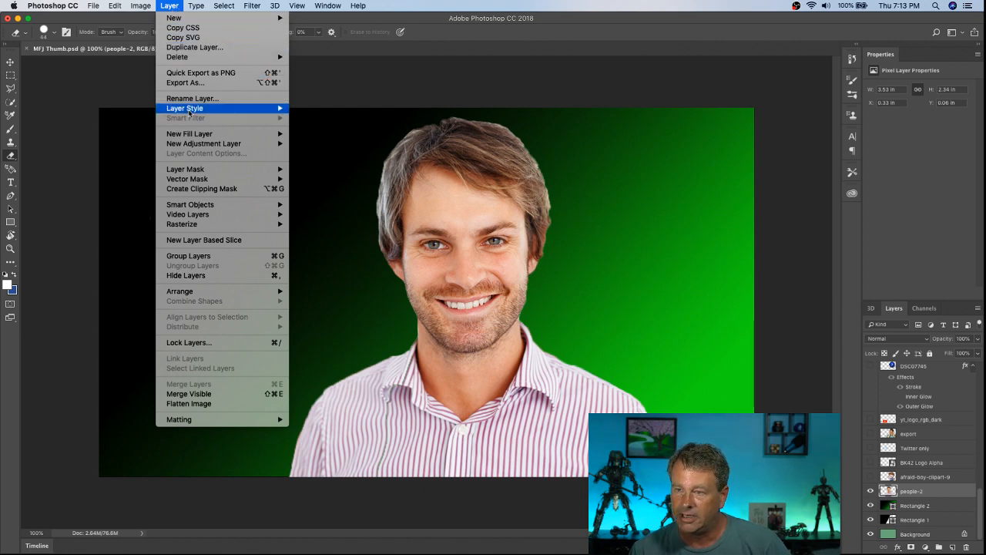
pyautogui.moveTo(189, 112)
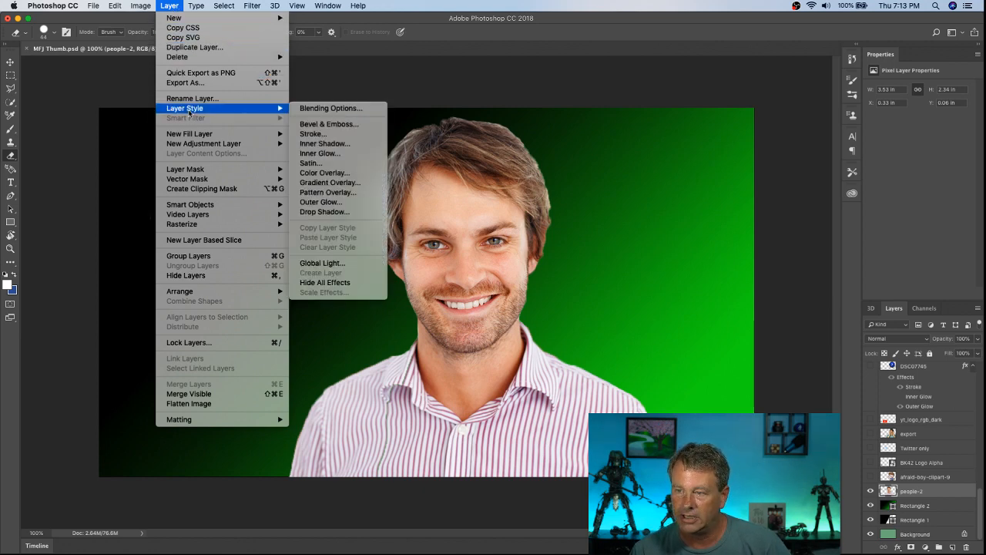
pyautogui.click(323, 135)
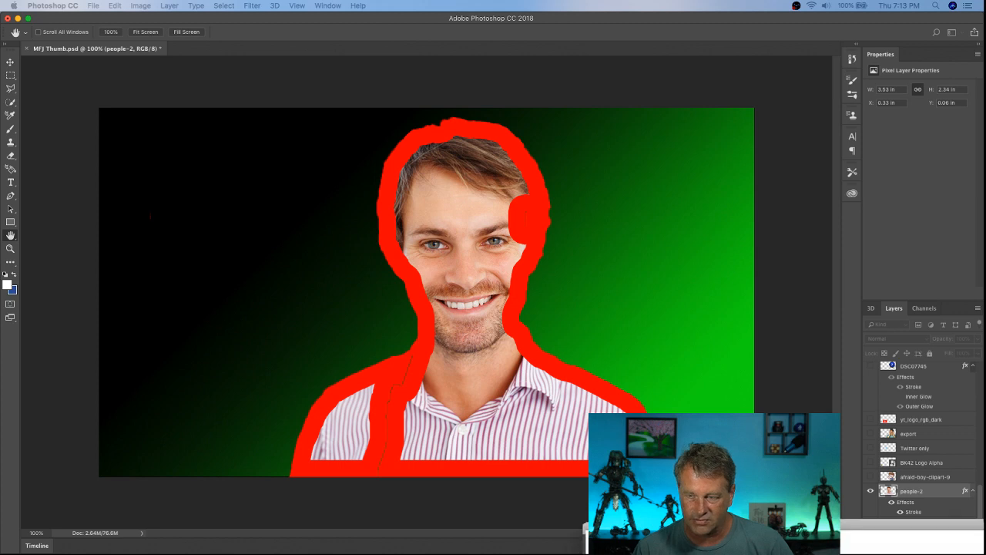
pyautogui.moveTo(446, 107)
pyautogui.mouseDown()
pyautogui.moveTo(121, 69)
pyautogui.moveTo(191, 47)
pyautogui.mouseUp()
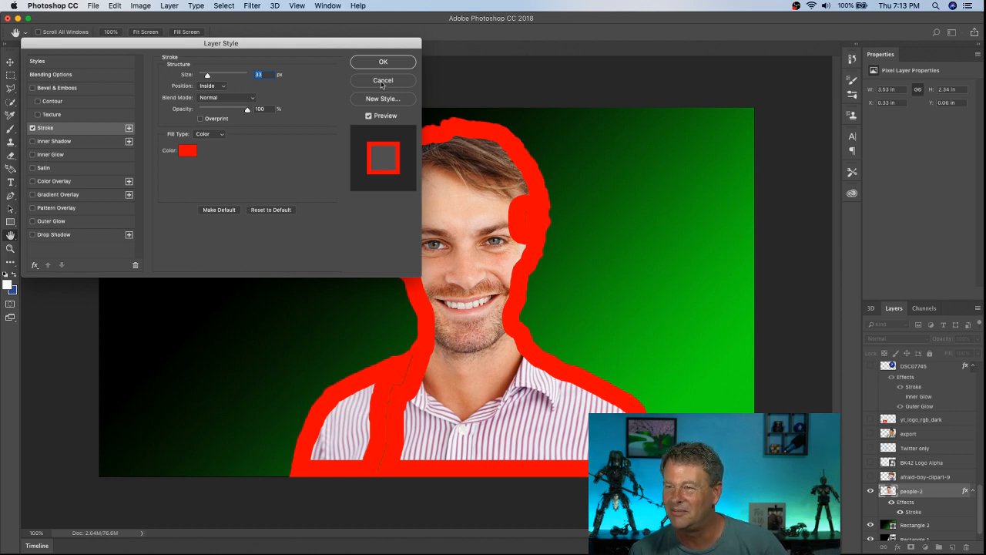
pyautogui.moveTo(301, 50); pyautogui.dragTo(829, 76)
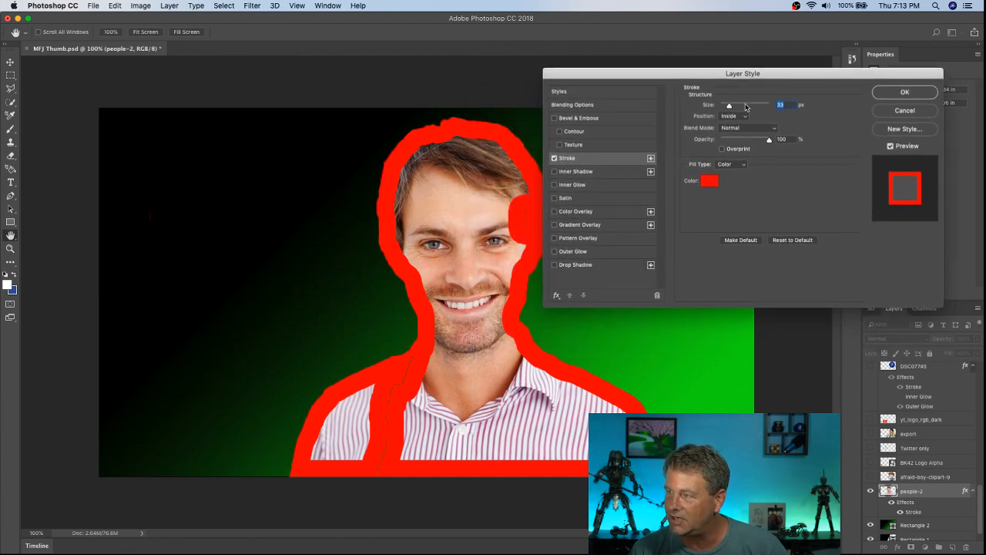
pyautogui.moveTo(729, 106); pyautogui.dragTo(714, 112)
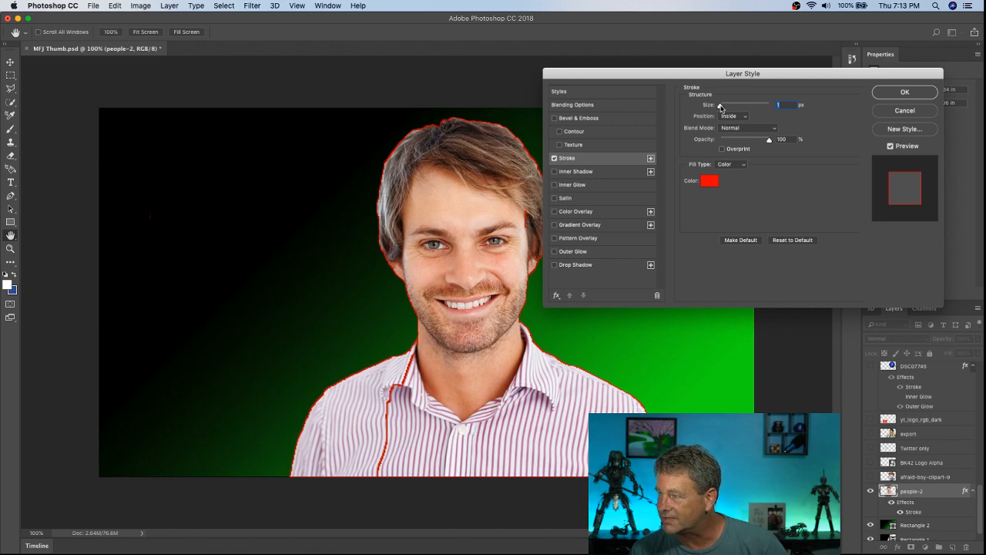
pyautogui.moveTo(697, 74); pyautogui.dragTo(722, 48)
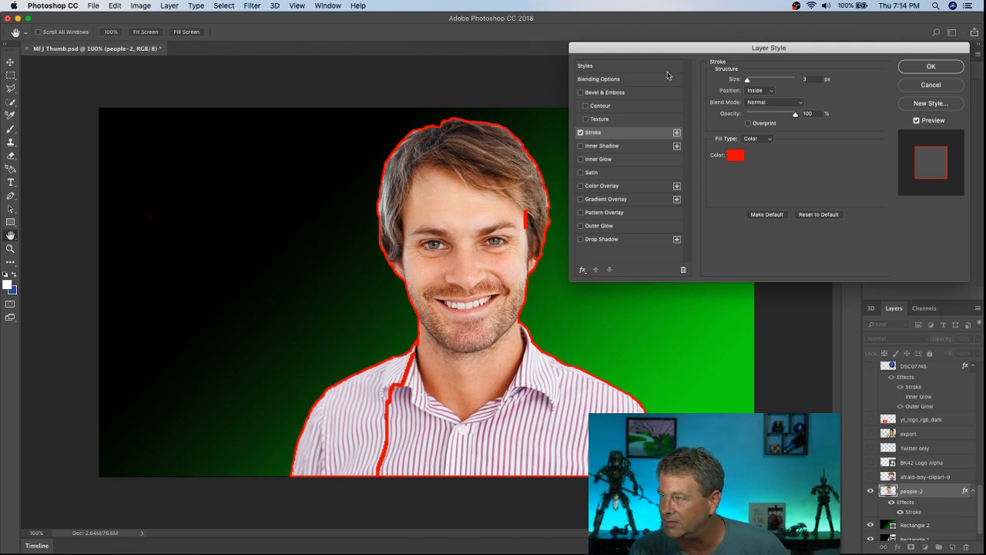
pyautogui.click(955, 85)
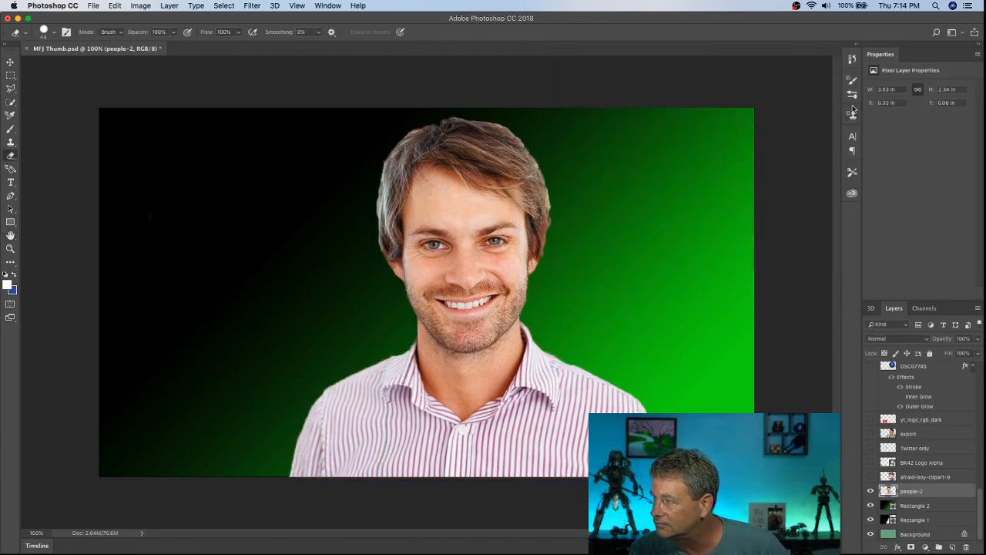
# Step: Look back through the history of eraser edits and delete the people-2 layer
pyautogui.click(851, 59)
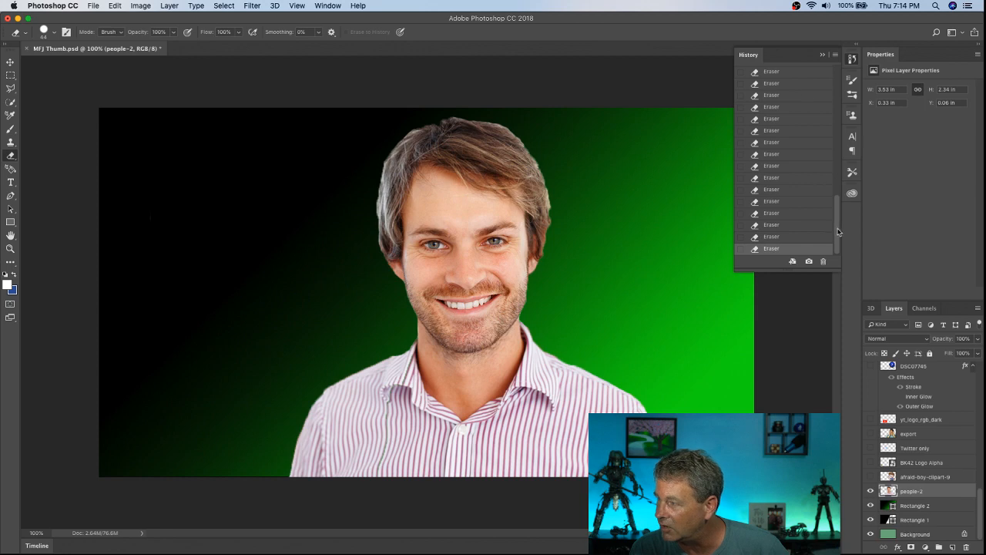
pyautogui.moveTo(840, 231); pyautogui.dragTo(839, 127)
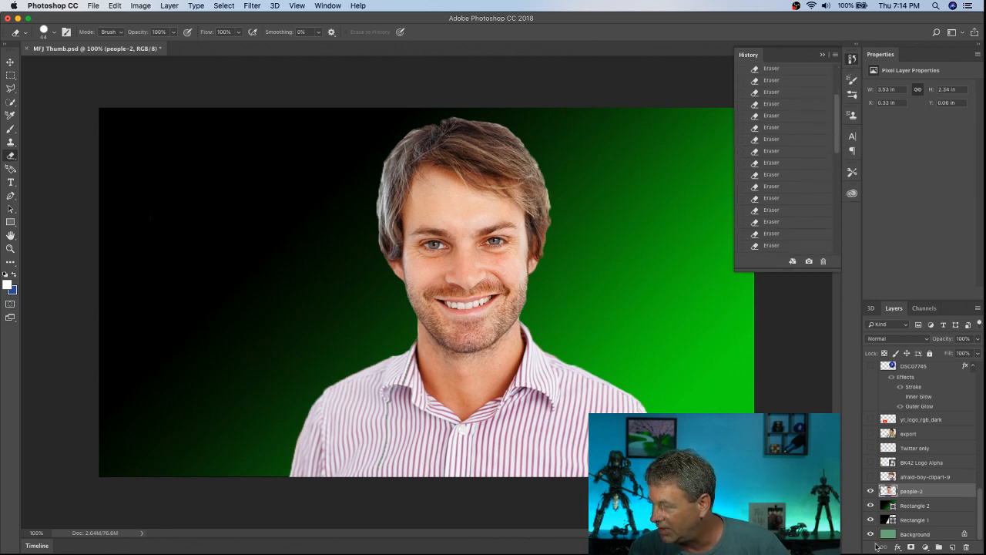
pyautogui.rightClick(898, 493)
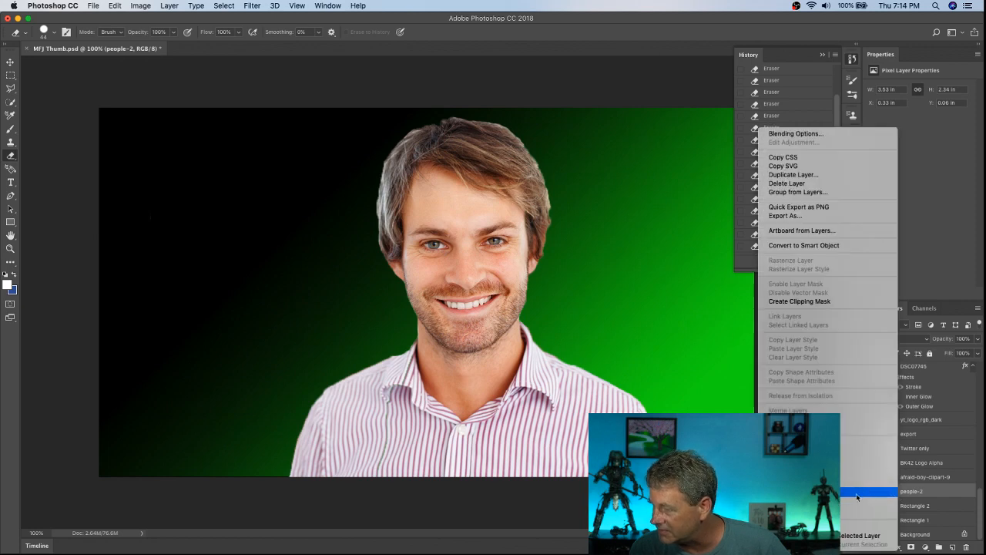
pyautogui.click(791, 184)
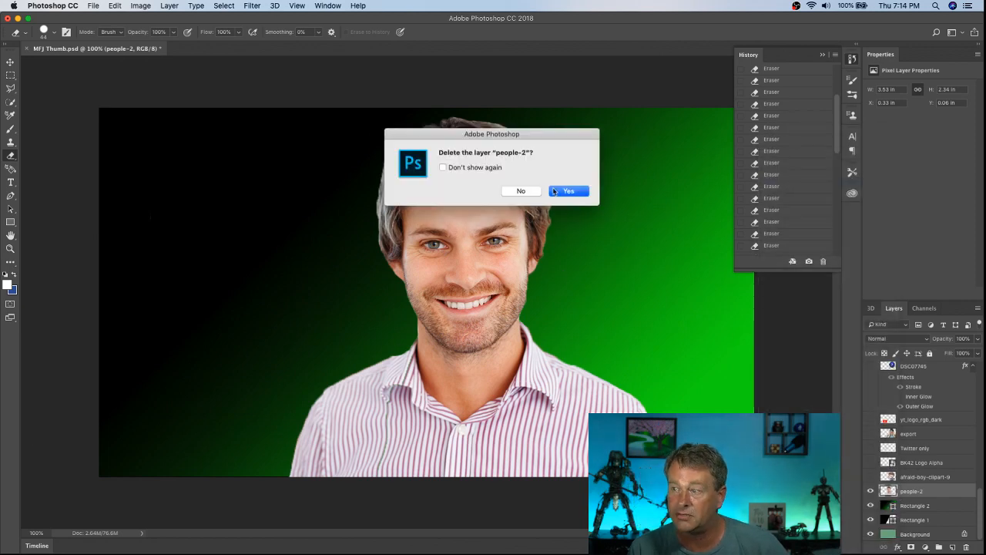
pyautogui.click(562, 191)
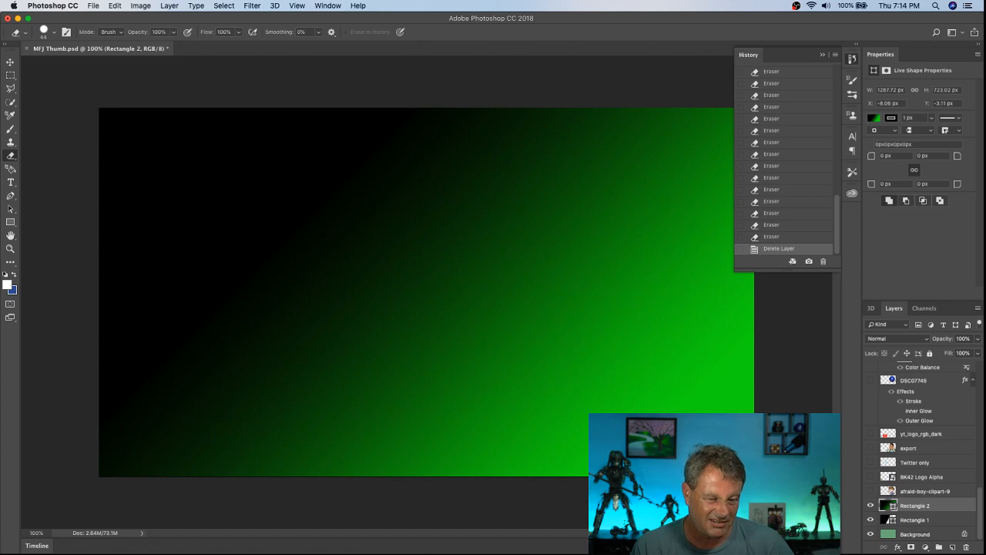
# Step: Switch to Finder, place the original people-2.jpg in the Photoshop thumbnail above the gradient, and commit the placement at its default size
pyautogui.press('super+Tab')
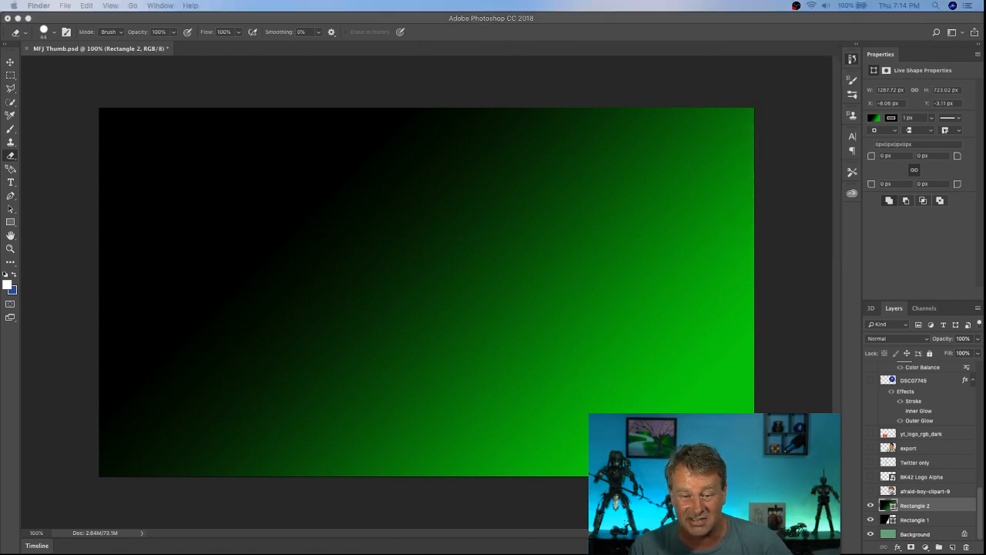
pyautogui.moveTo(546, 416); pyautogui.dragTo(398, 284)
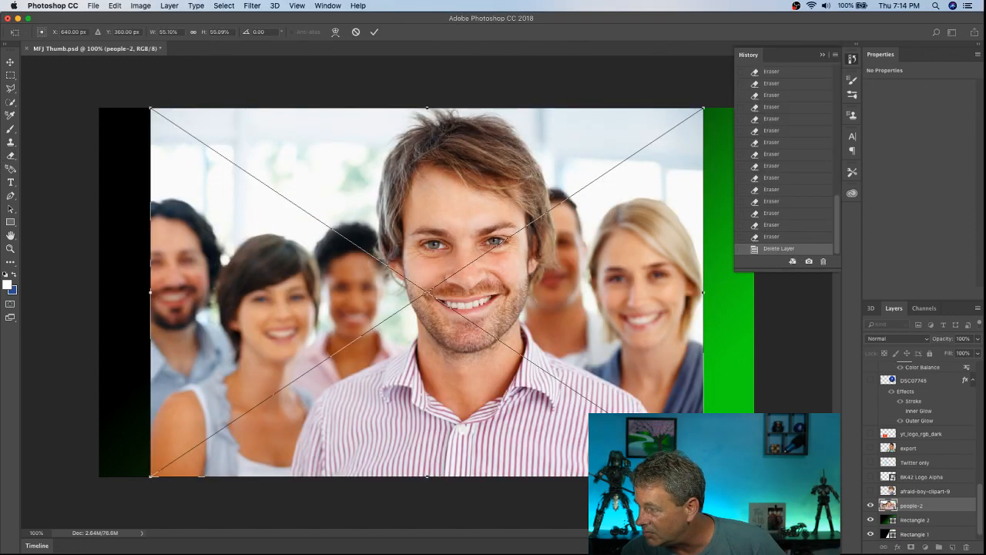
pyautogui.click(374, 32)
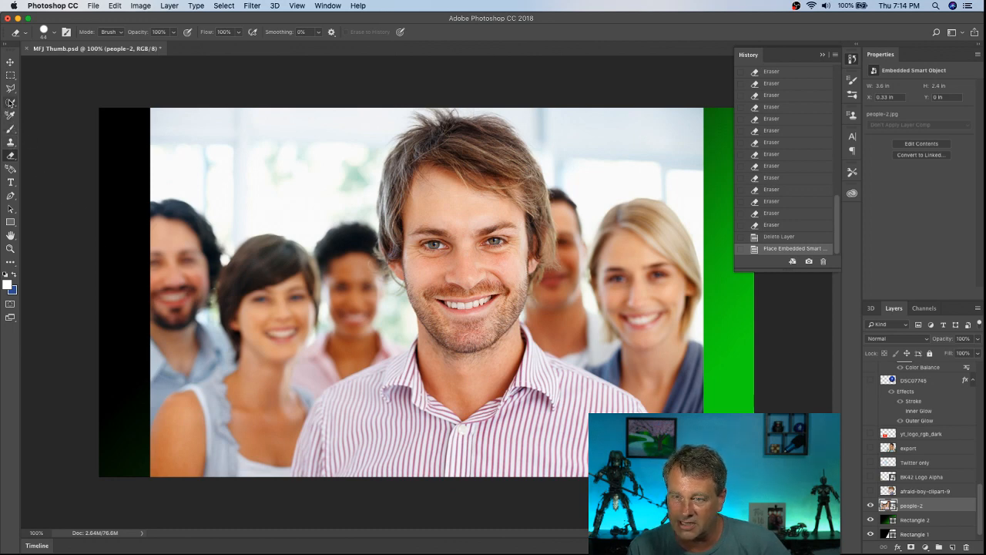
# Step: Start a Pen tool path below the man's left-hand sleeve and trace the shirt edge up to the top of the shoulder
pyautogui.click(10, 196)
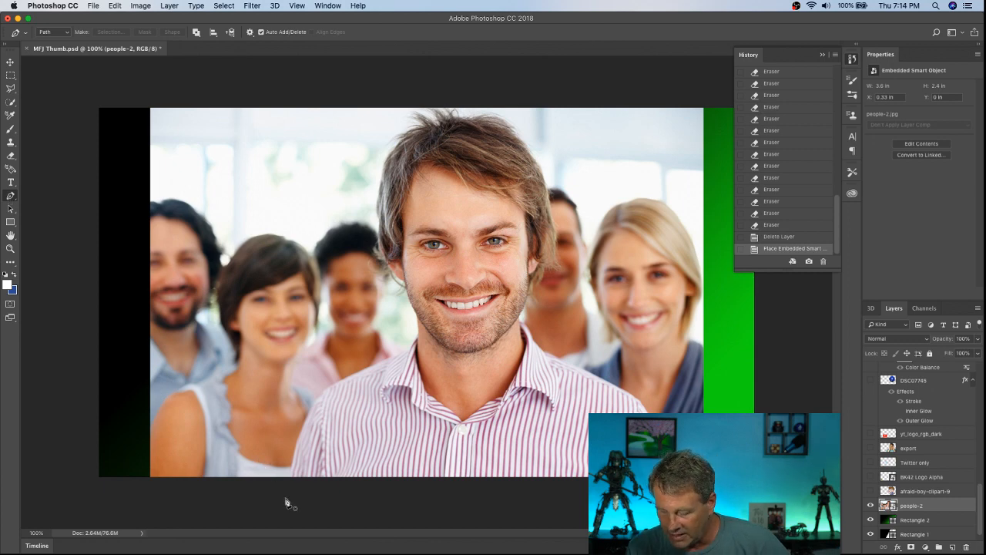
pyautogui.press('super+plus')
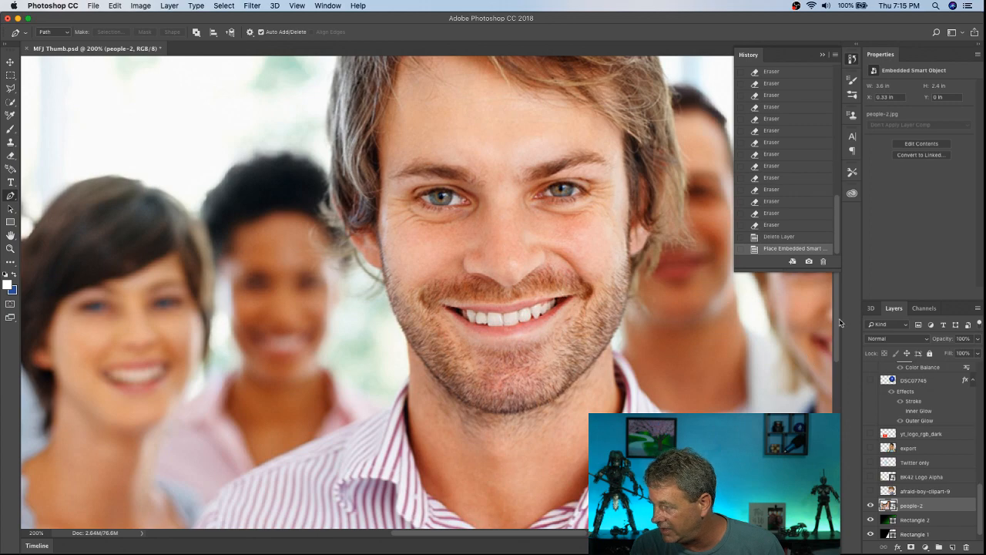
pyautogui.click(852, 59)
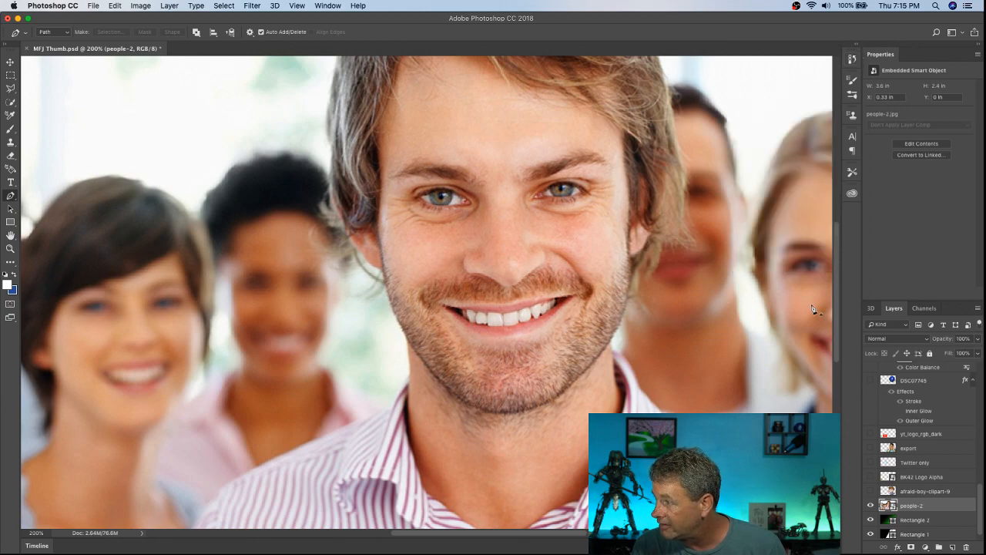
pyautogui.scroll(-3, 828, 343)
pyautogui.scroll(-3, 827, 344)
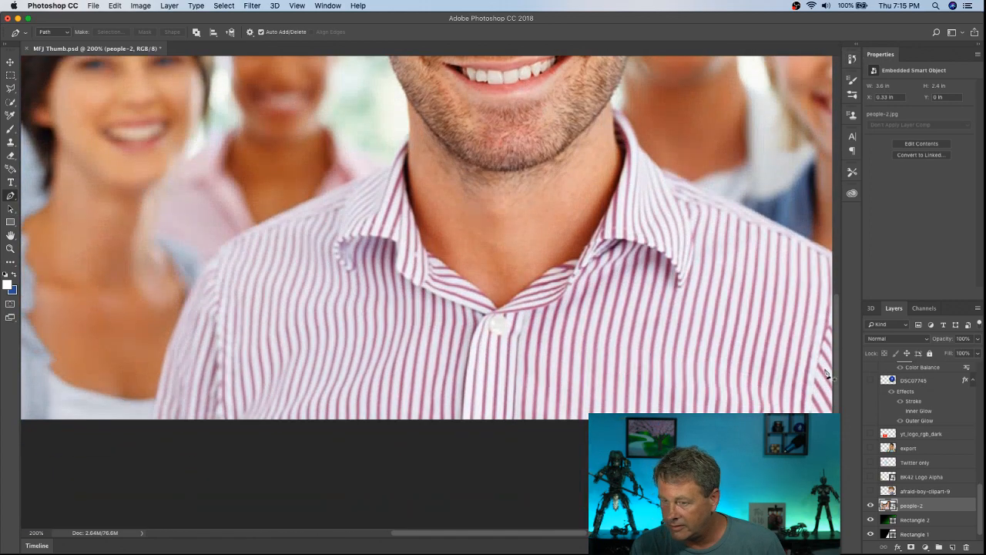
pyautogui.click(148, 423)
pyautogui.click(157, 382)
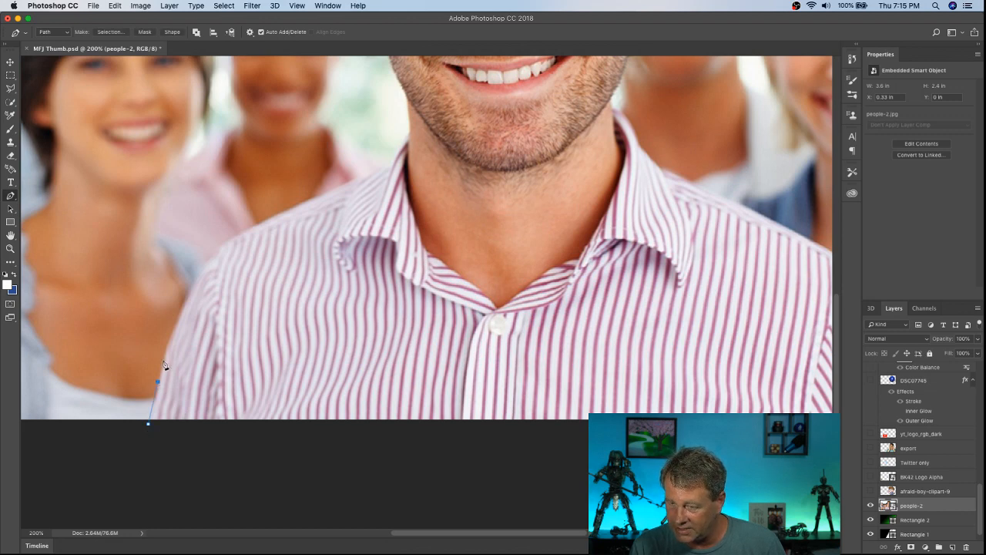
pyautogui.click(180, 312)
pyautogui.click(198, 271)
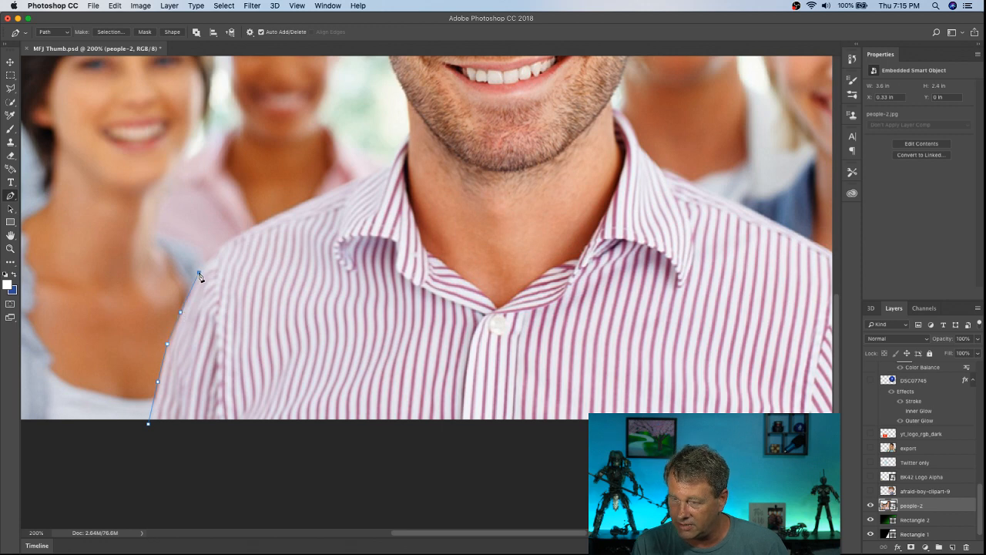
pyautogui.click(217, 255)
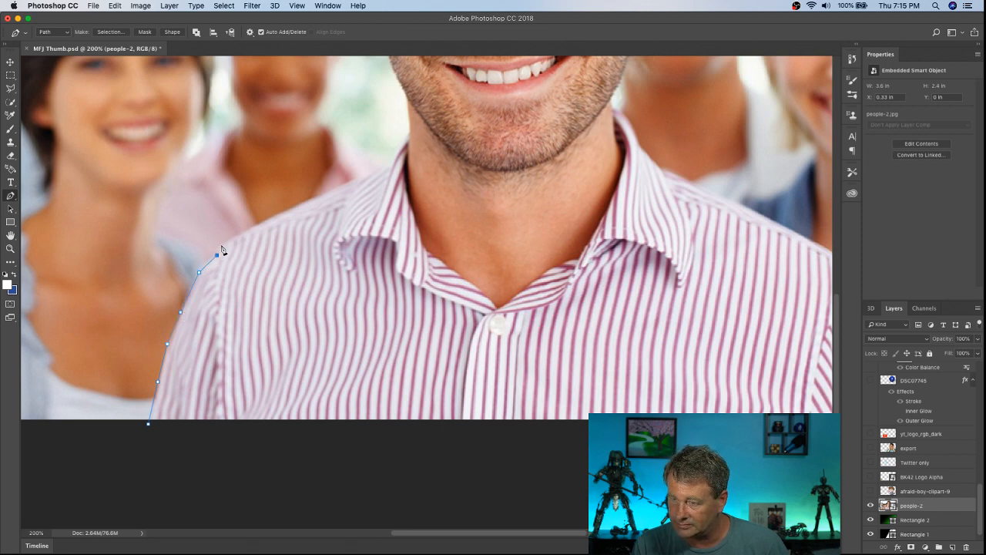
pyautogui.click(220, 246)
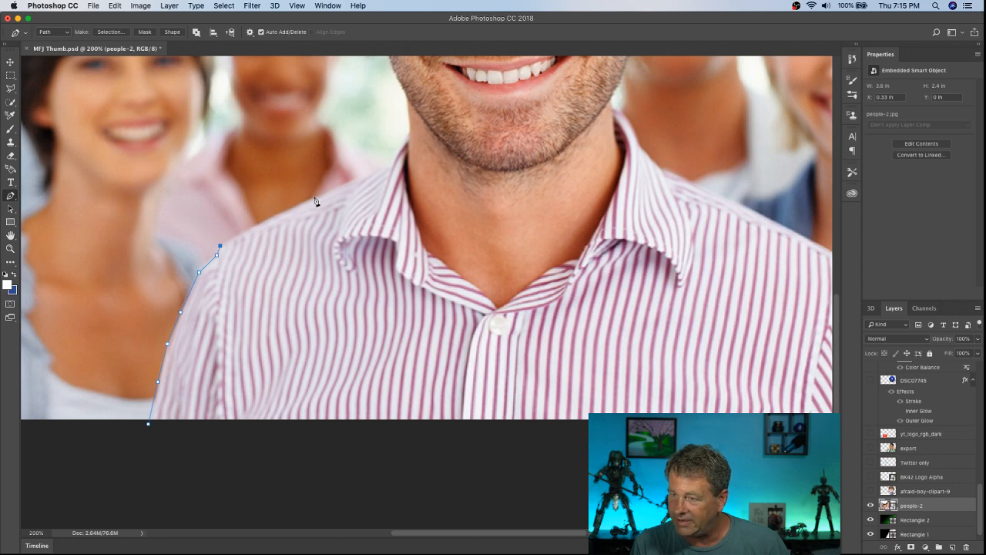
# Step: Continue the pen path along the left-hand shoulder and up the shirt collar to where it meets the neck
pyautogui.click(279, 213)
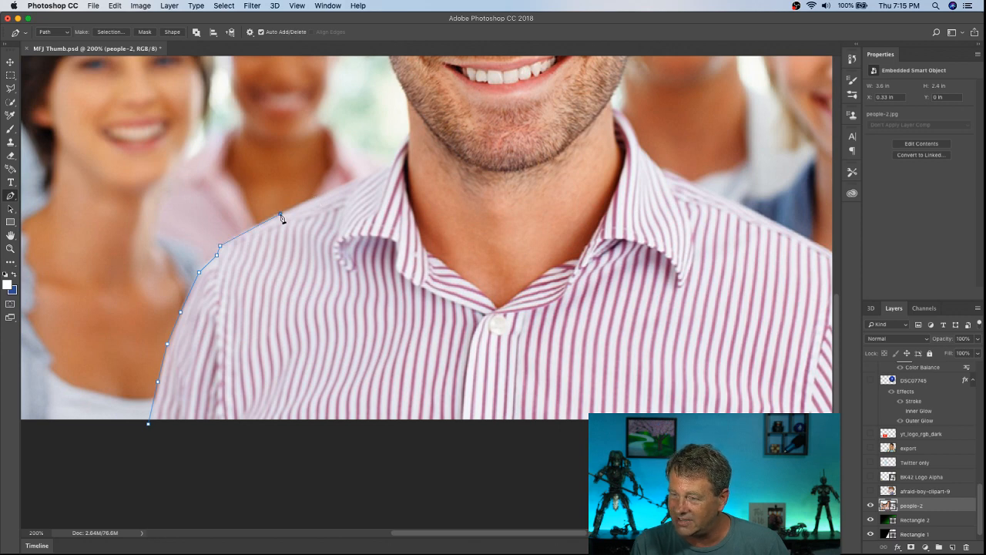
pyautogui.click(345, 182)
pyautogui.click(374, 168)
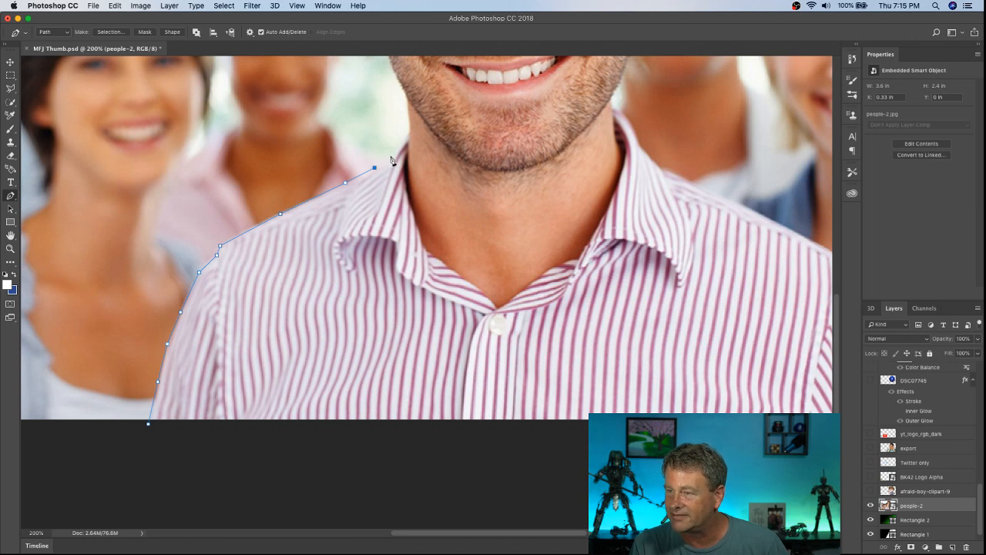
pyautogui.click(392, 156)
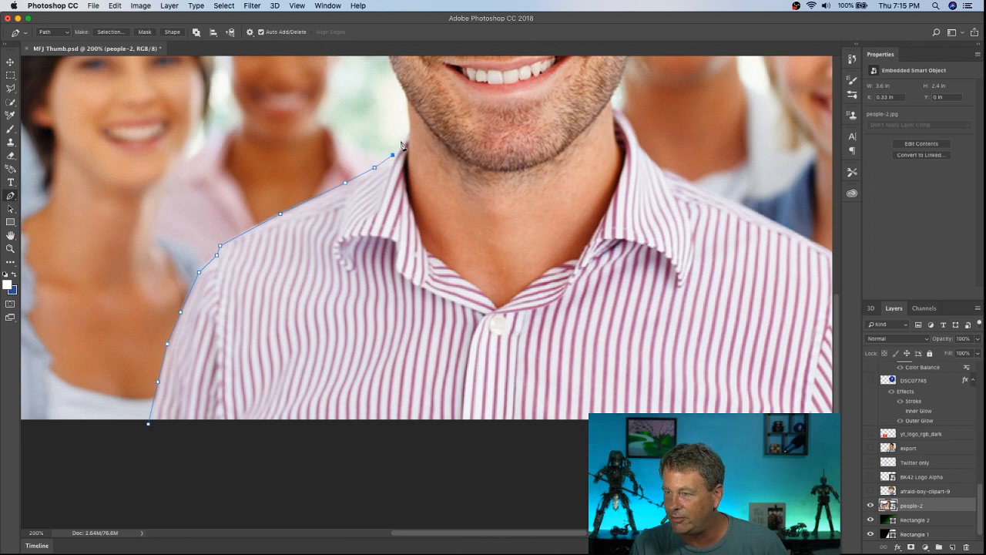
pyautogui.click(400, 141)
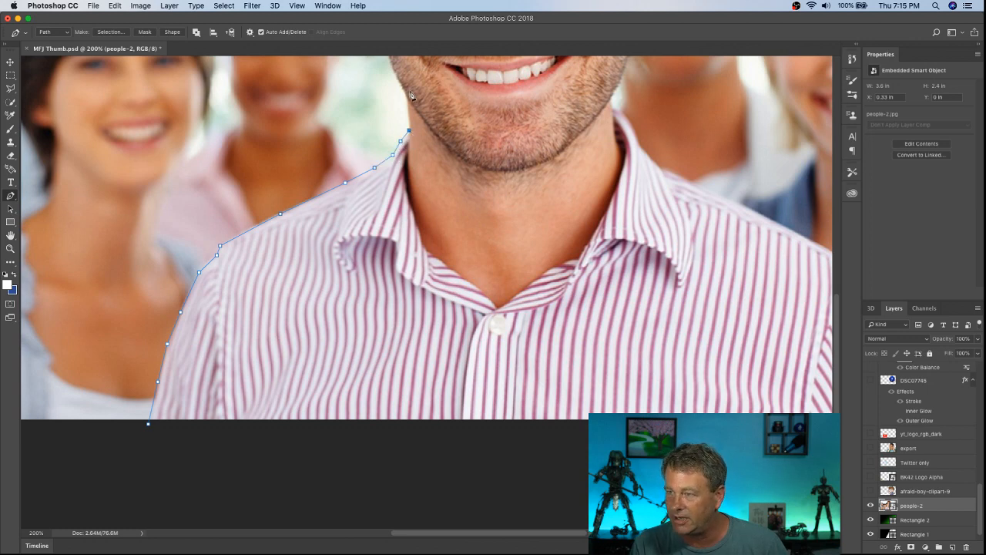
# Step: Continue the pen path up the left-hand side of the neck and jaw, and around the ear to the hairline
pyautogui.click(406, 97)
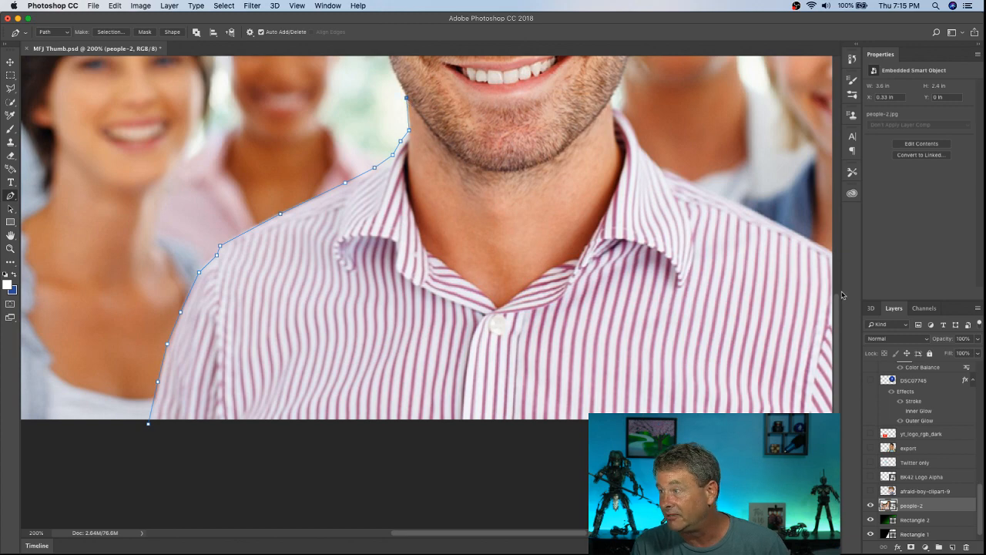
pyautogui.scroll(5, 729, 321)
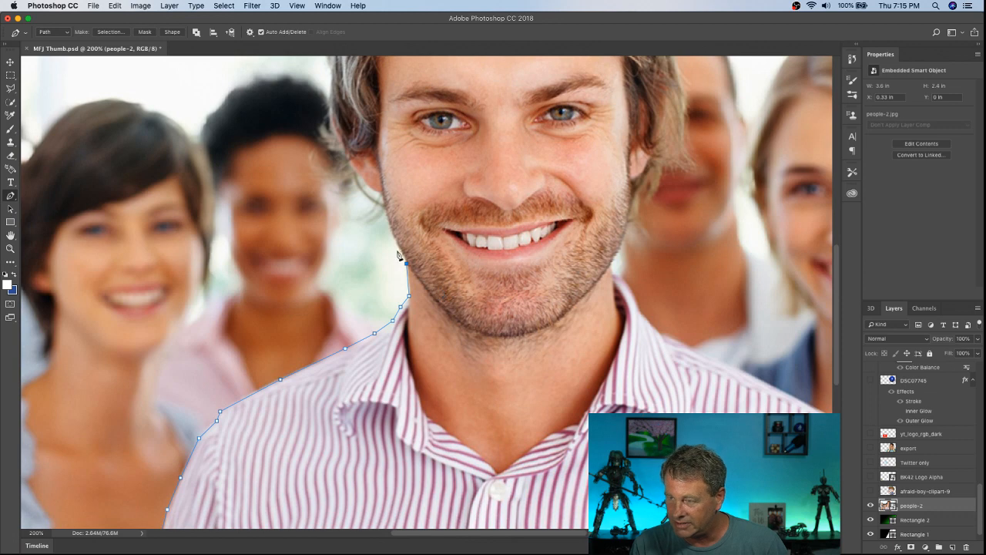
pyautogui.click(397, 246)
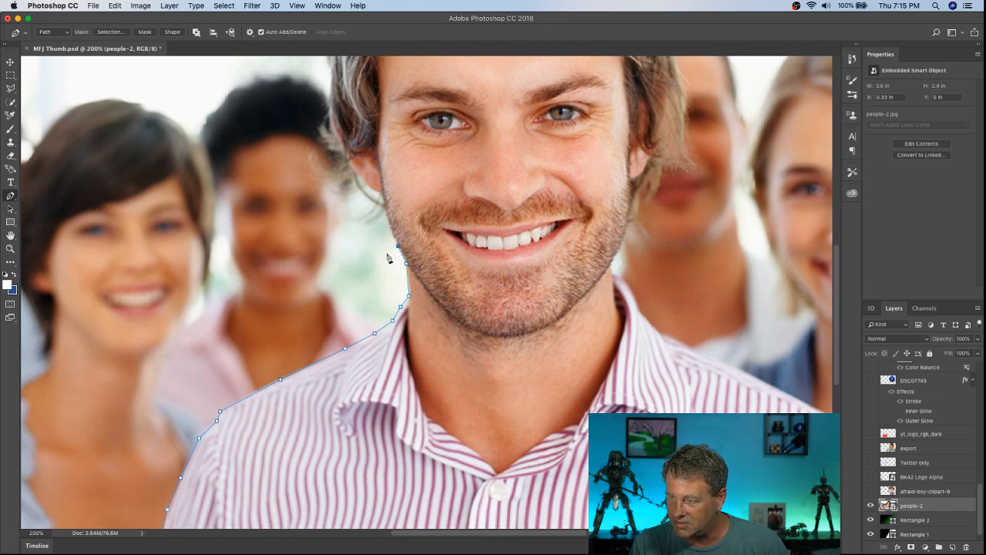
pyautogui.click(382, 194)
pyautogui.click(370, 188)
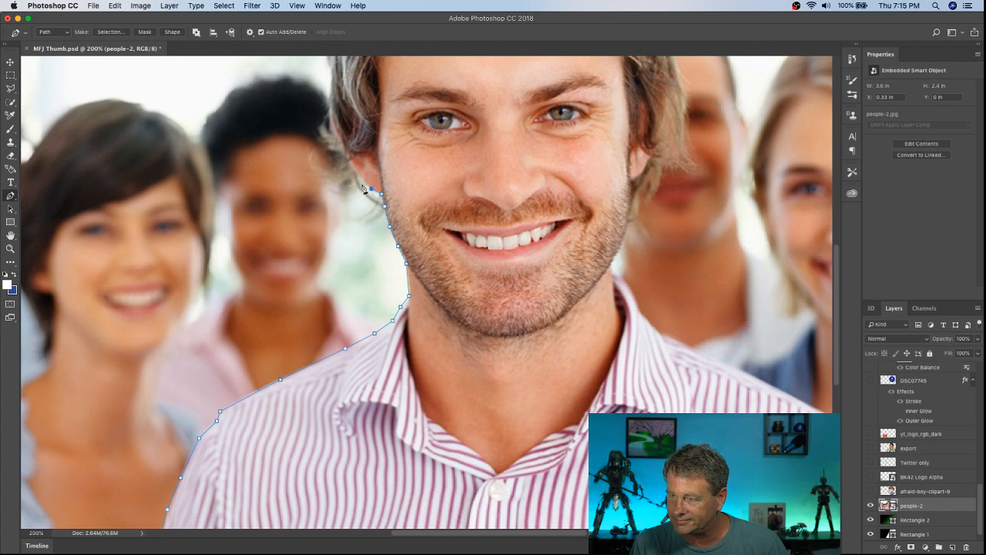
pyautogui.click(361, 179)
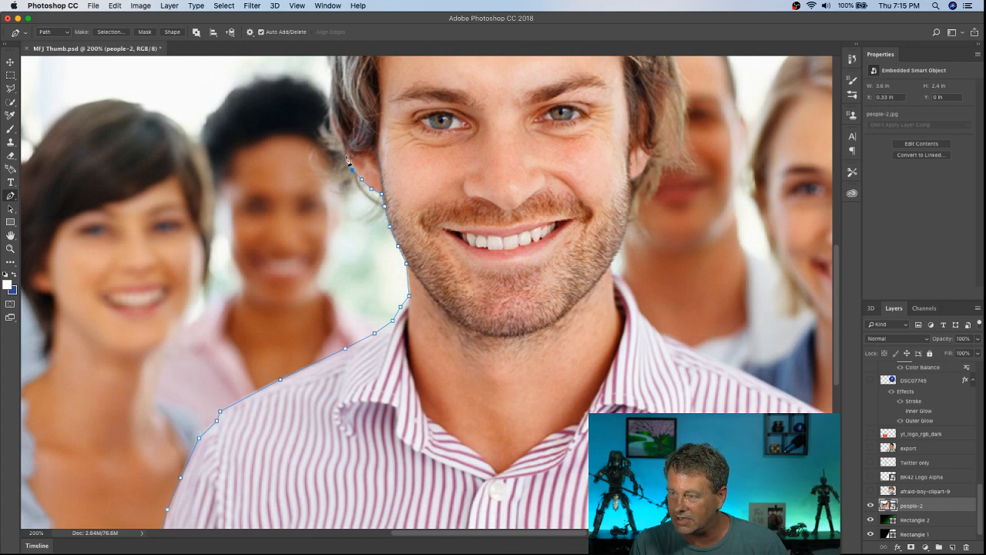
pyautogui.click(348, 157)
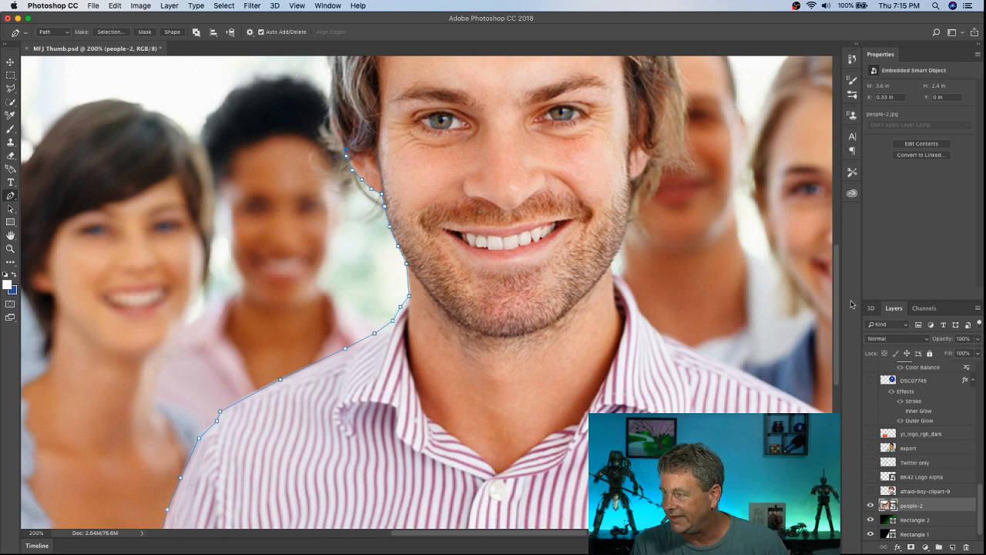
# Step: Trace the pen path up the left-hand side of the man's hair from the ear to above the forehead hairline
pyautogui.moveTo(840, 307); pyautogui.dragTo(840, 265)
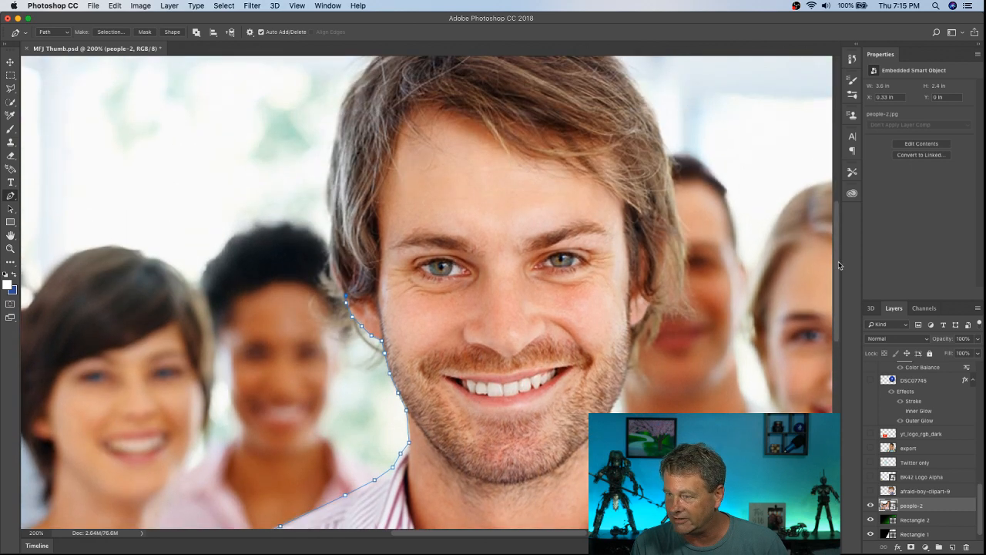
pyautogui.click(336, 273)
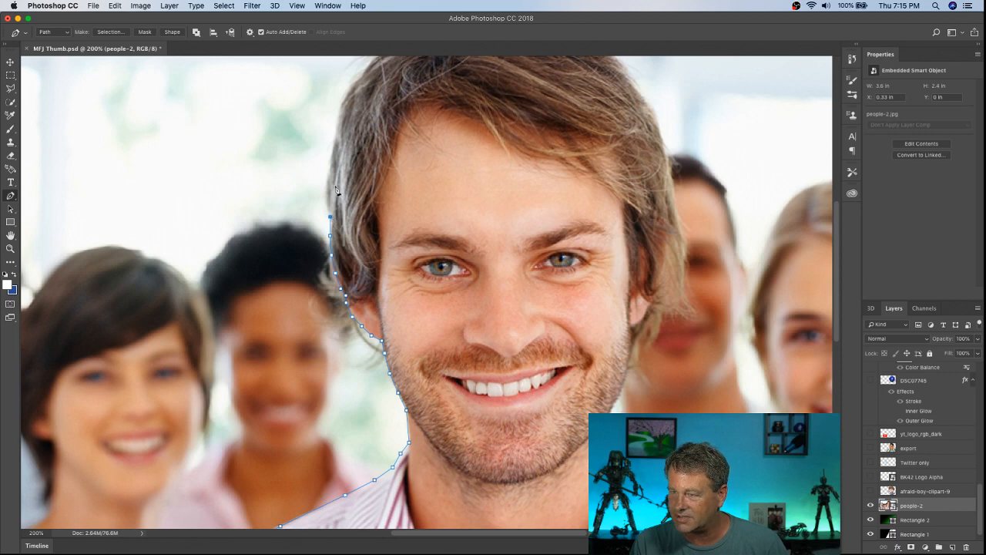
pyautogui.click(330, 162)
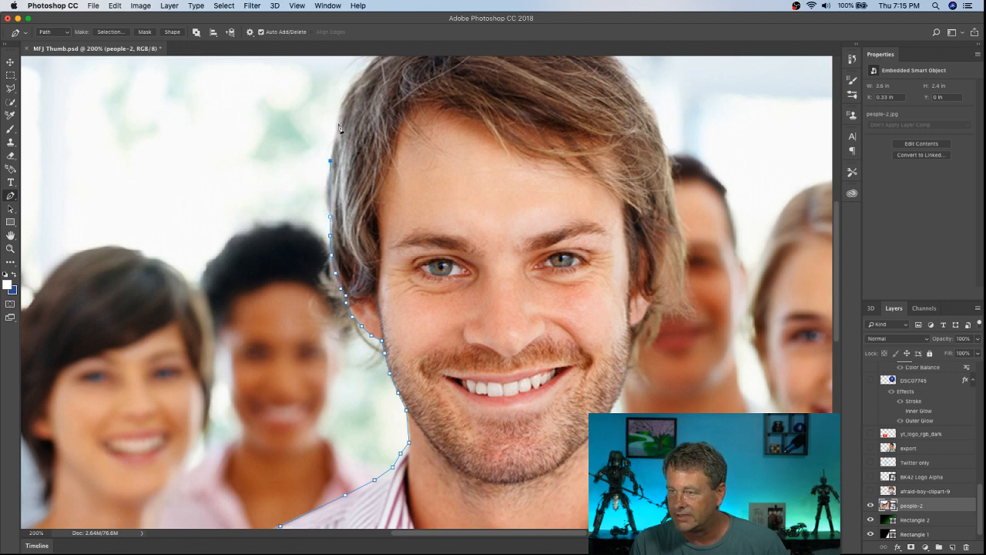
pyautogui.click(334, 131)
pyautogui.click(337, 114)
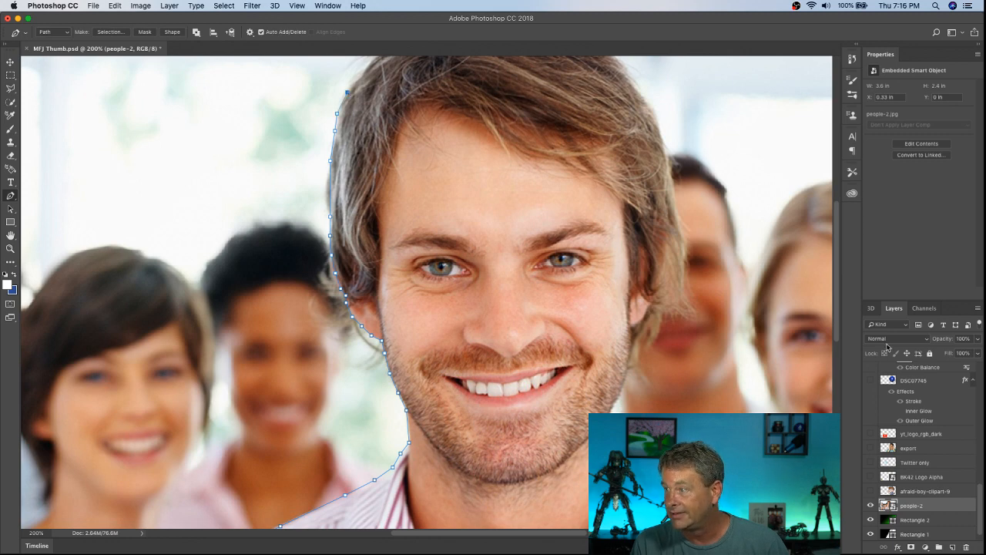
# Step: Carry the pen path around the upper left-hand curve of the hair to the base of the spiky tuft, leaving out stray strands
pyautogui.moveTo(836, 301); pyautogui.dragTo(834, 266)
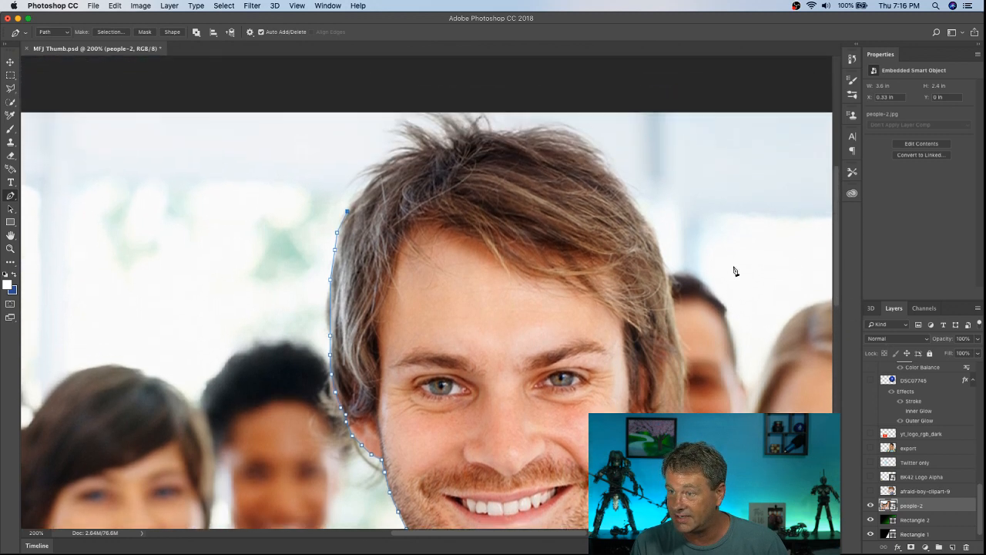
pyautogui.click(362, 193)
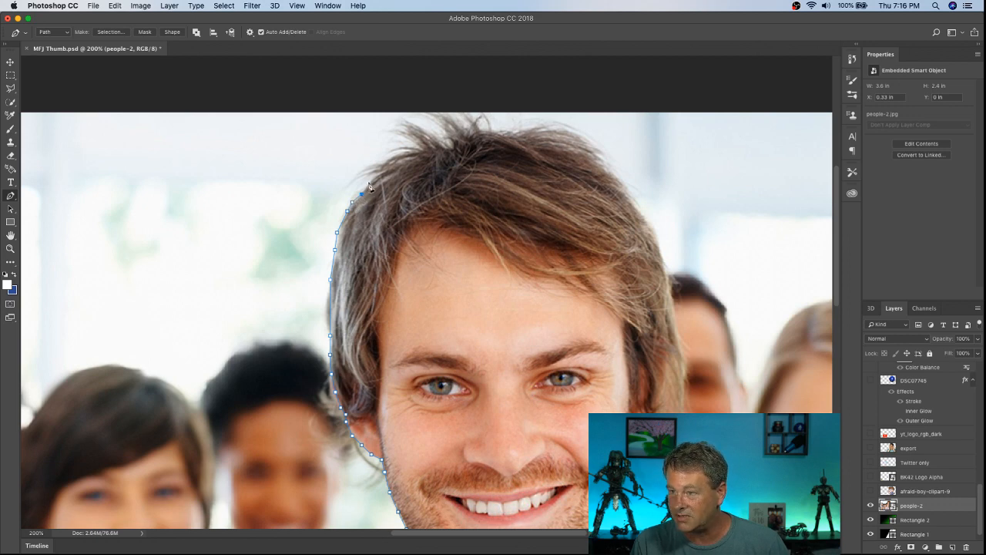
pyautogui.click(368, 182)
pyautogui.click(380, 171)
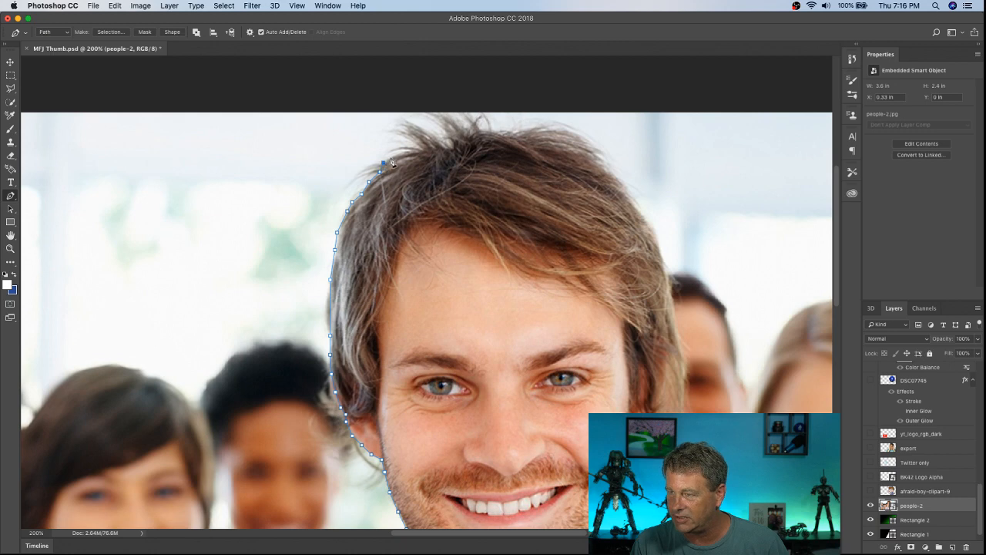
pyautogui.click(394, 154)
pyautogui.click(429, 149)
pyautogui.click(449, 149)
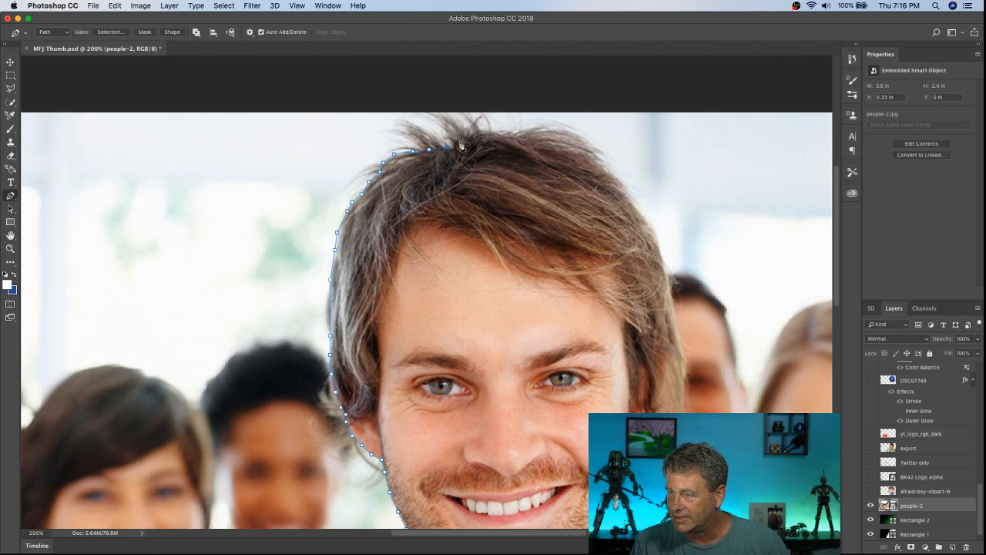
# Step: Trace the pen path over the crown of the head, cutting across the spiky tuft and along the top of the hair
pyautogui.click(467, 134)
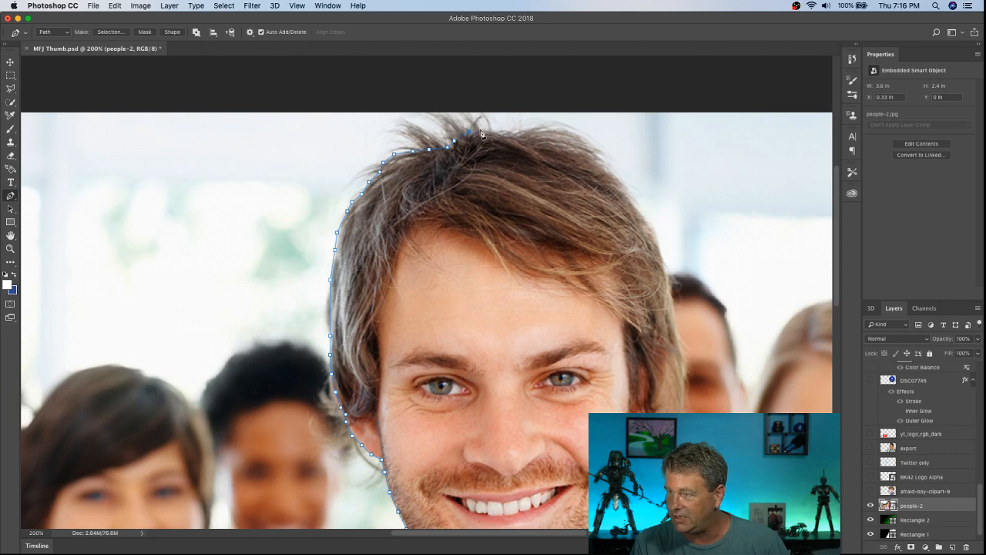
pyautogui.click(480, 128)
pyautogui.click(493, 130)
pyautogui.click(505, 130)
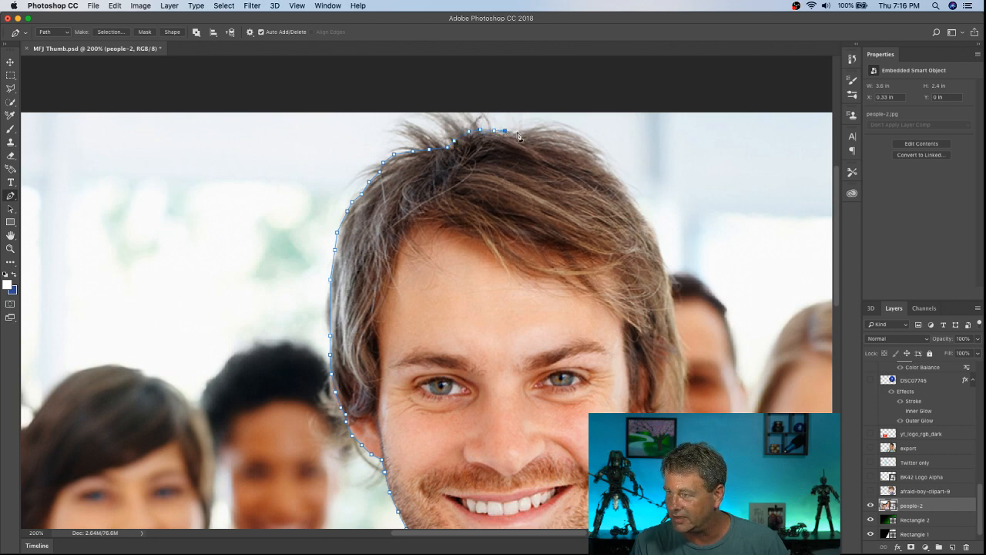
pyautogui.click(518, 132)
pyautogui.click(531, 137)
pyautogui.click(544, 143)
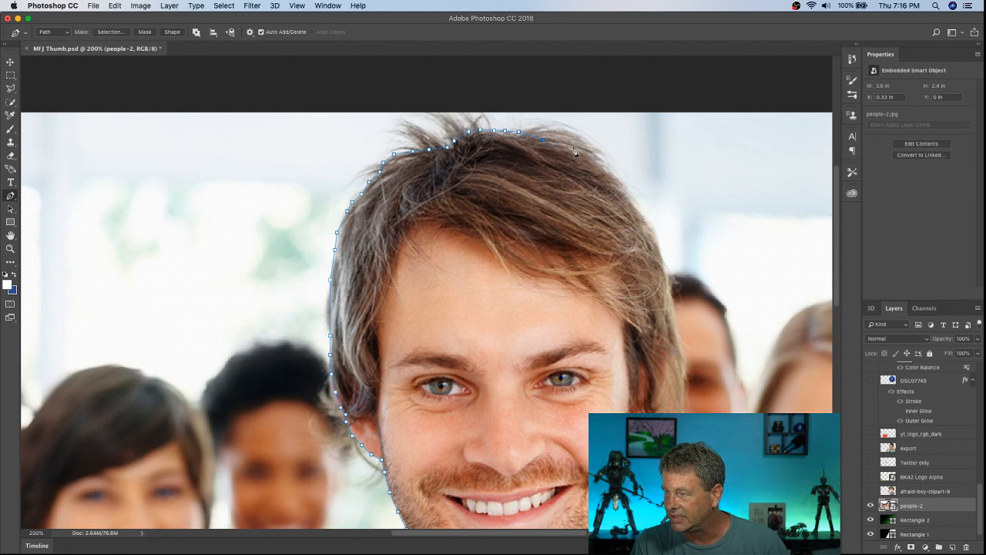
# Step: Continue the pen path around the upper right-hand curve of the man's hair
pyautogui.click(573, 149)
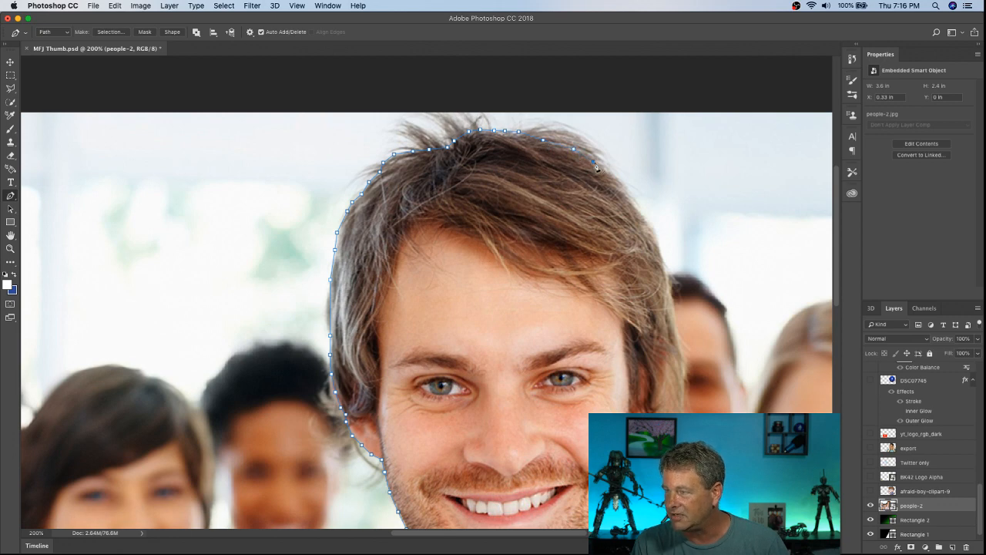
pyautogui.click(593, 162)
pyautogui.click(625, 189)
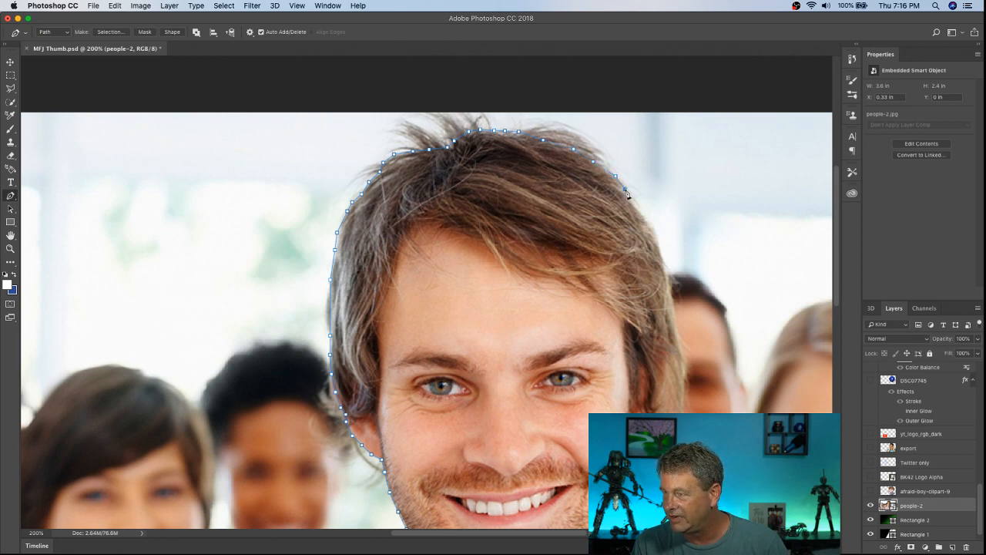
pyautogui.click(634, 205)
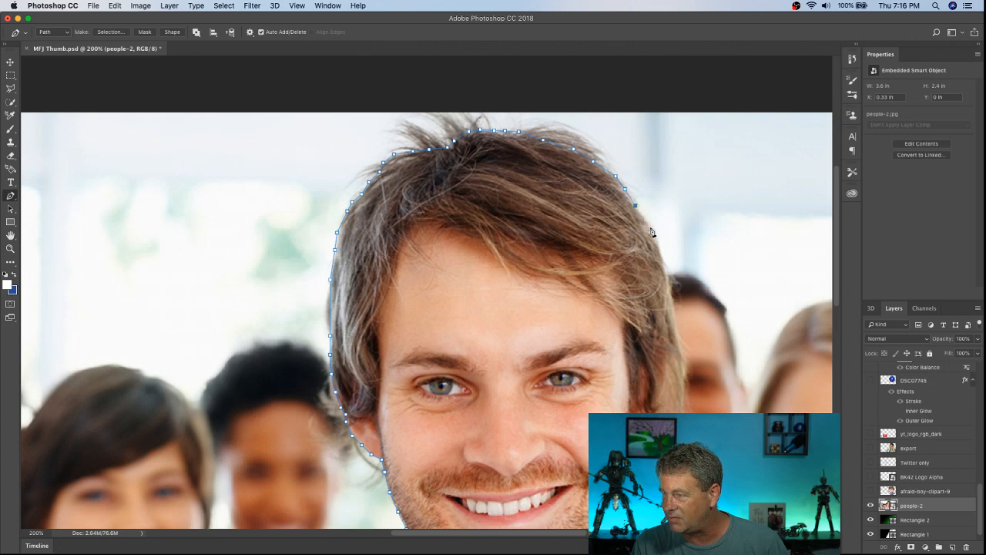
pyautogui.click(650, 227)
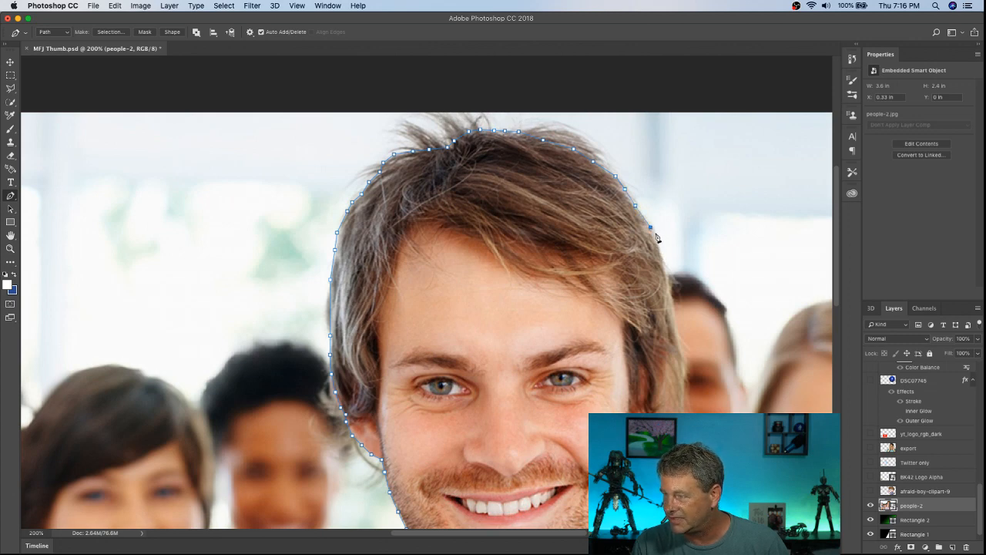
# Step: Trace the pen path down the right-hand side of the hair to about eye level
pyautogui.click(655, 232)
pyautogui.click(661, 257)
pyautogui.click(668, 281)
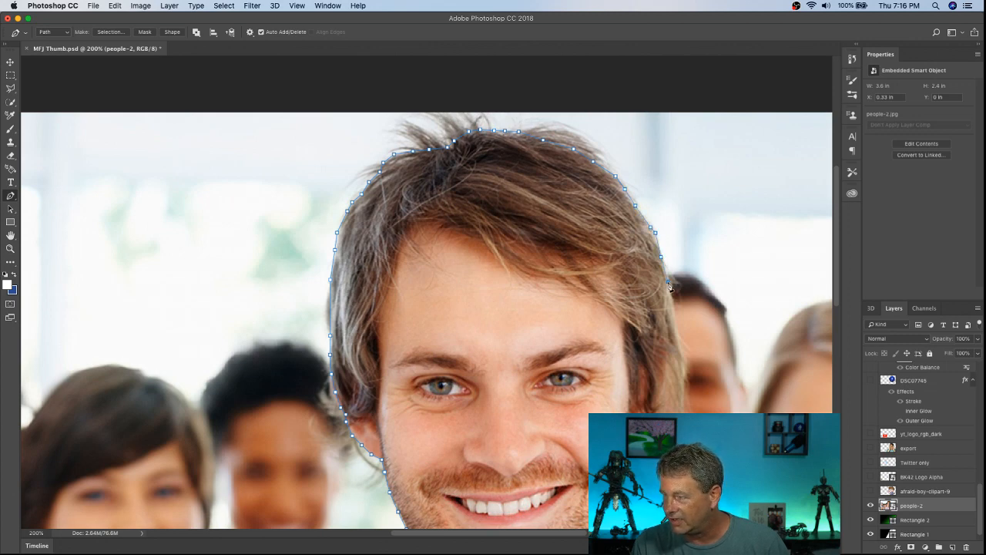
pyautogui.click(675, 318)
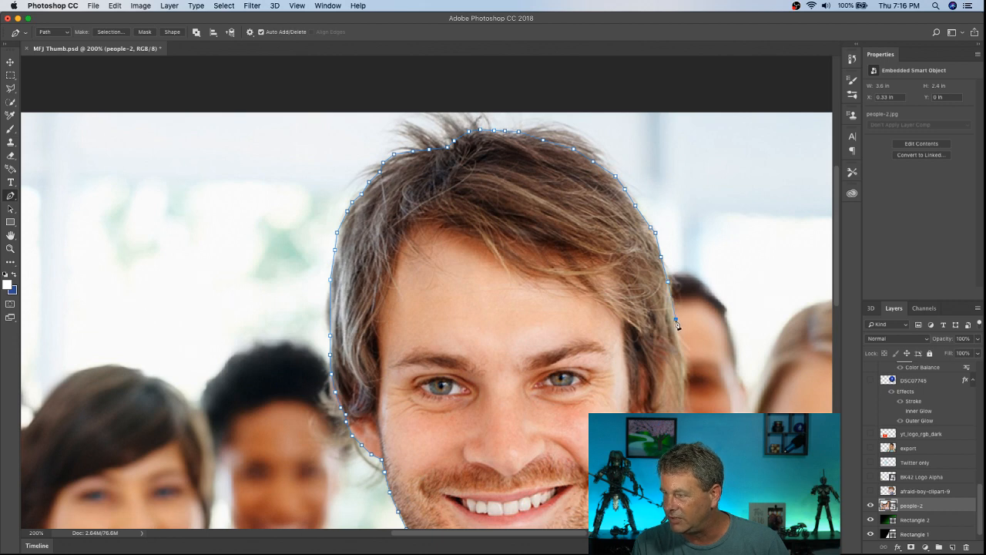
pyautogui.click(682, 341)
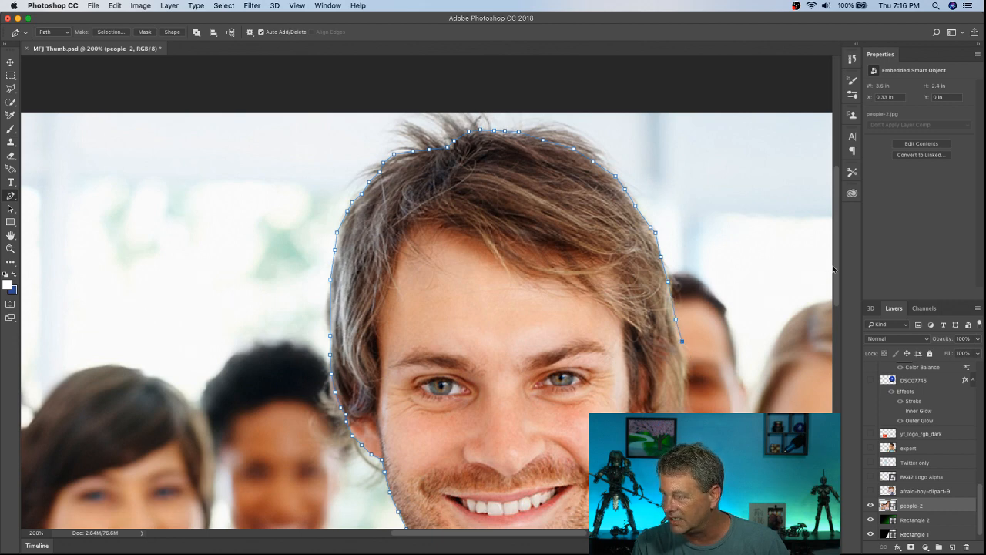
# Step: Cut the pen path inside the wispy right-hand hair, around the earlobe and down onto the bearded jaw
pyautogui.moveTo(837, 265); pyautogui.dragTo(837, 297)
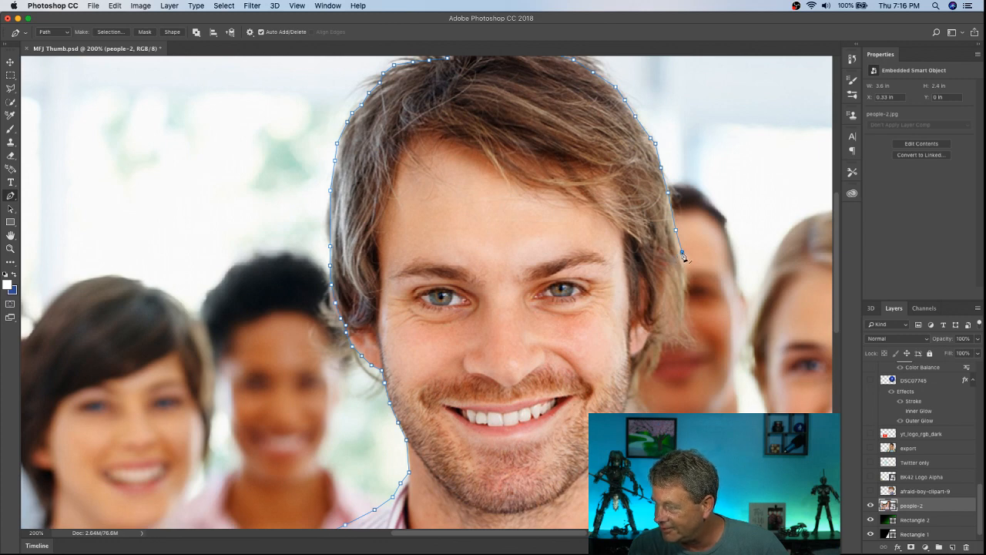
pyautogui.click(652, 336)
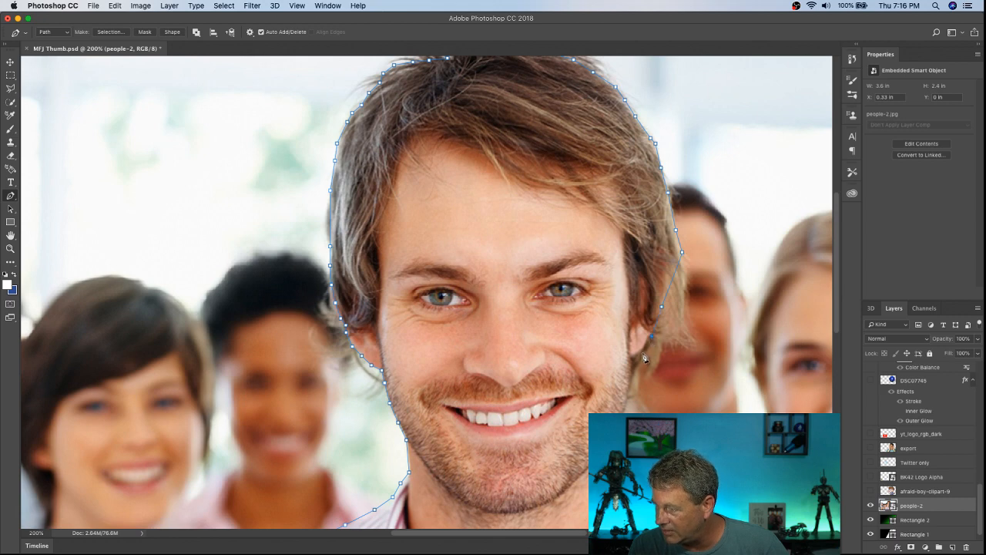
pyautogui.click(643, 349)
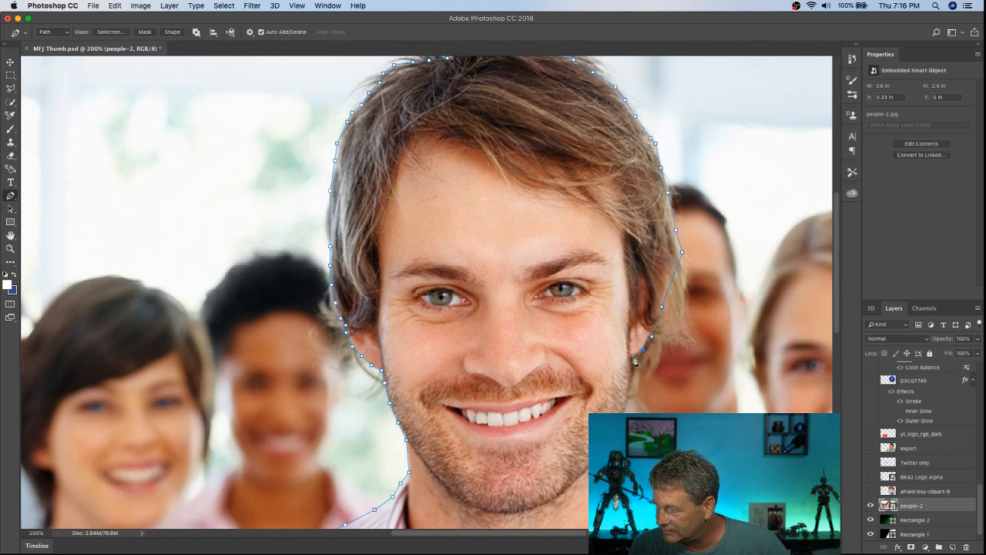
pyautogui.click(633, 357)
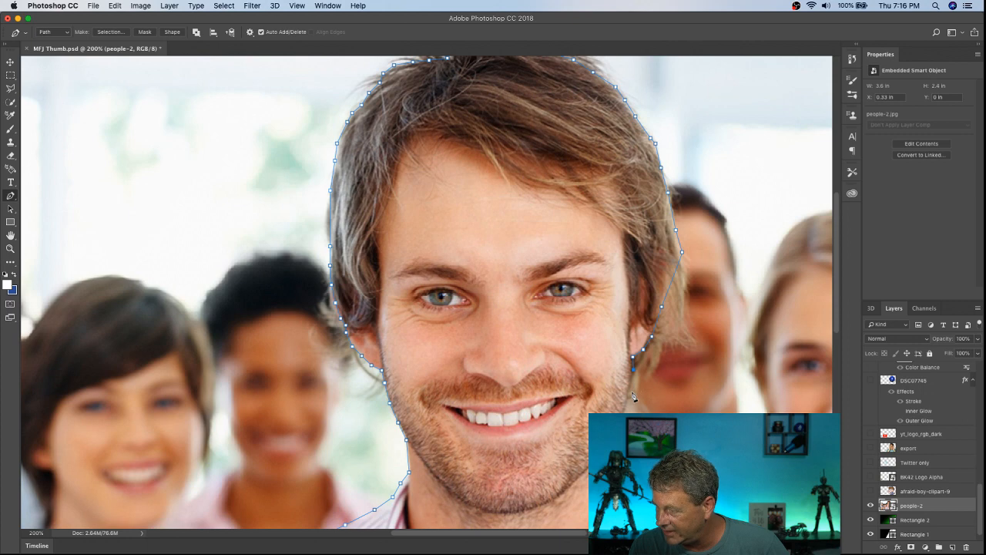
pyautogui.click(628, 394)
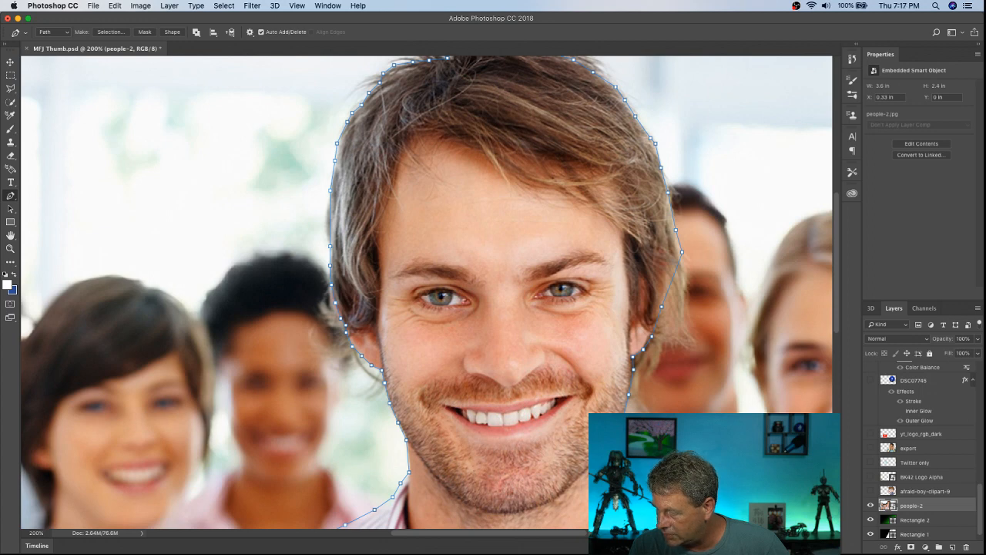
# Step: Continue the pen path down the right-hand jaw to the neck and along the shirt collar to the shoulder
pyautogui.moveTo(839, 323); pyautogui.dragTo(840, 370)
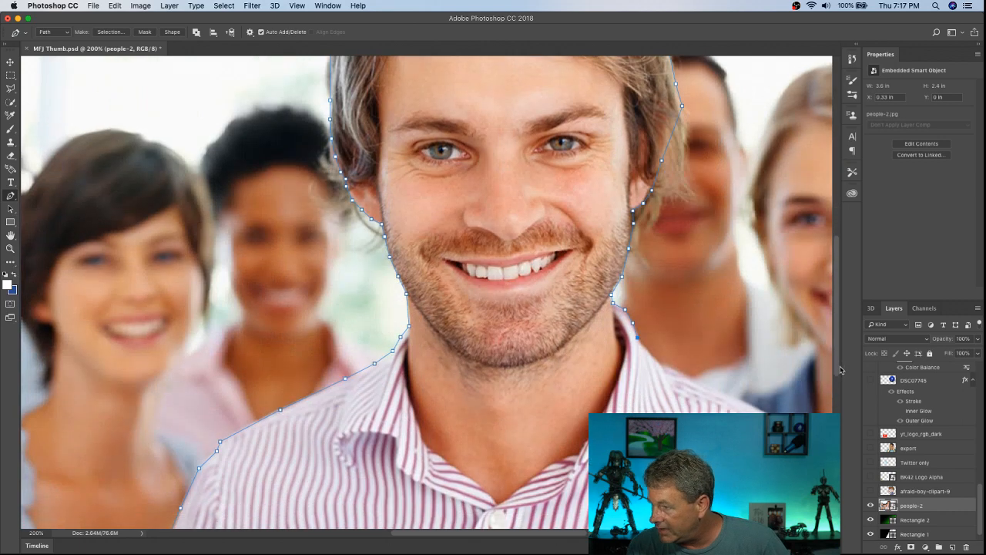
pyautogui.click(650, 356)
pyautogui.click(659, 362)
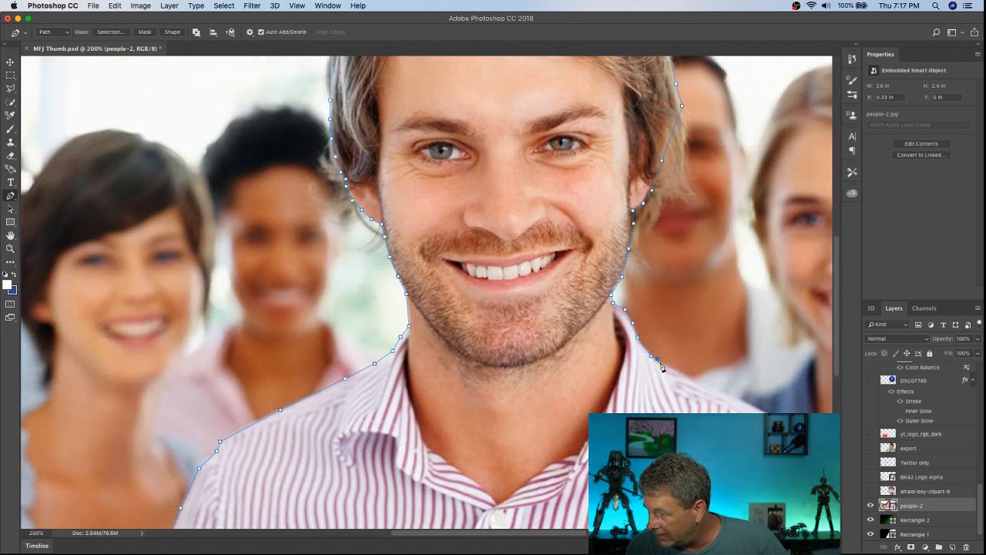
# Step: Trace the pen path along the right-hand shoulder of the shirt from the collar to the shoulder's outer end
pyautogui.click(704, 383)
pyautogui.scroll(-2, 839, 372)
pyautogui.moveTo(839, 372); pyautogui.dragTo(838, 380)
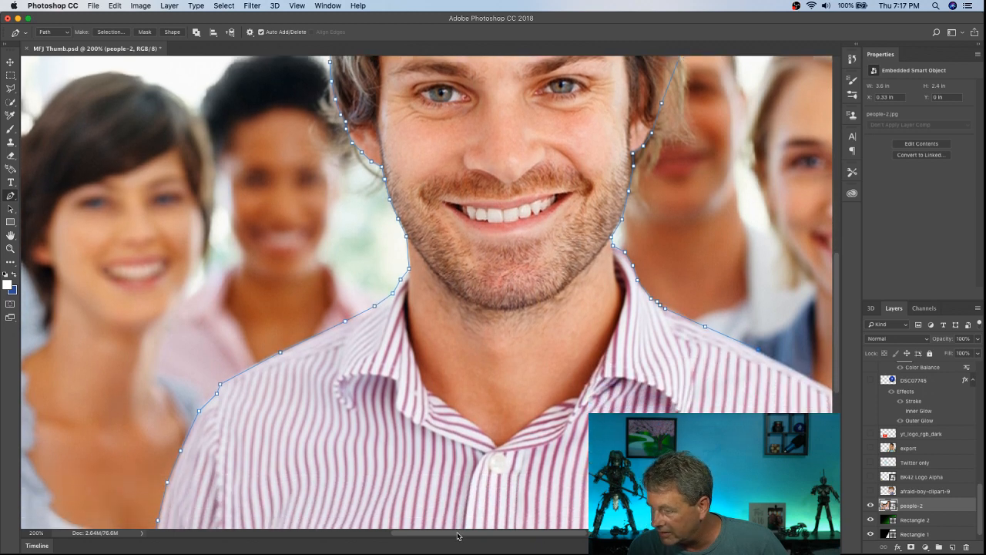
pyautogui.moveTo(471, 535); pyautogui.dragTo(510, 538)
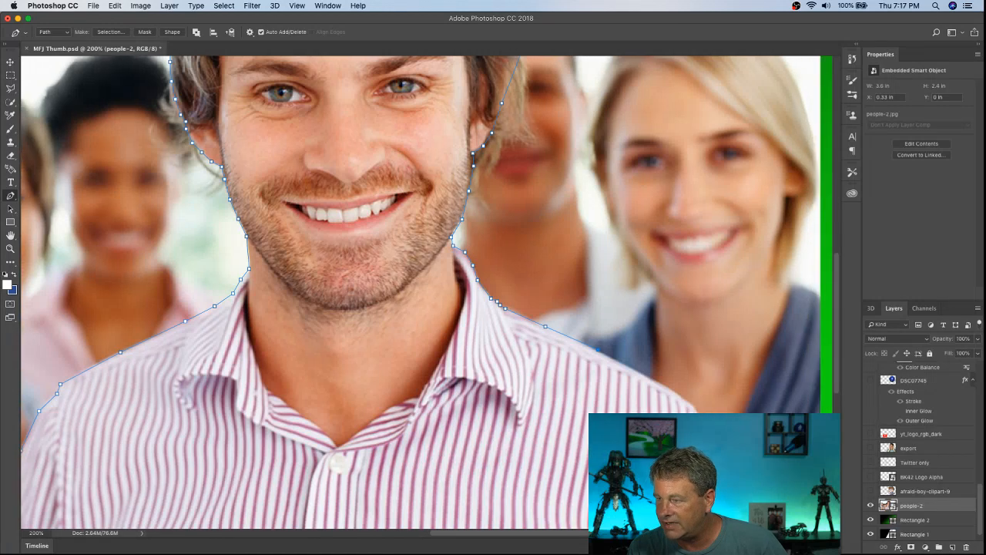
pyautogui.click(637, 370)
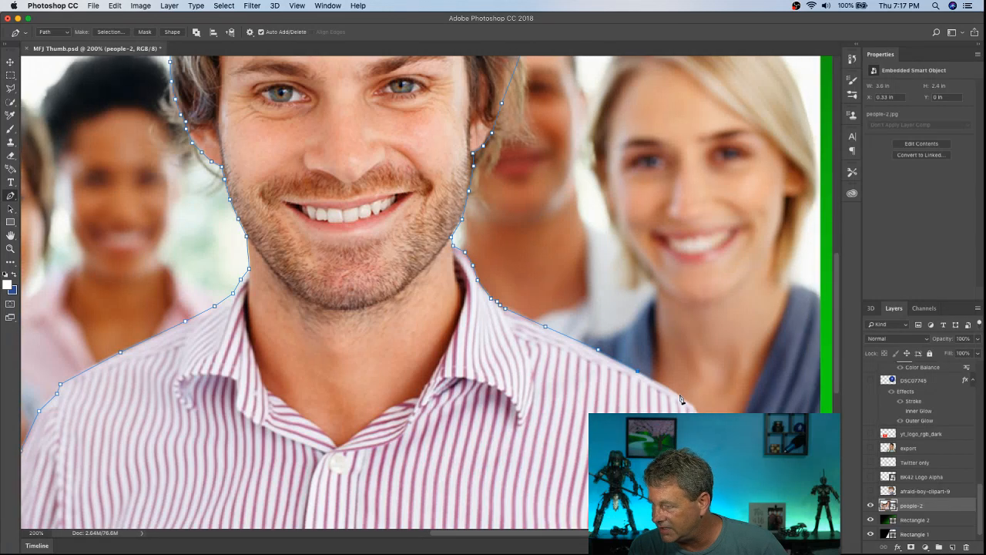
pyautogui.click(679, 394)
pyautogui.click(694, 405)
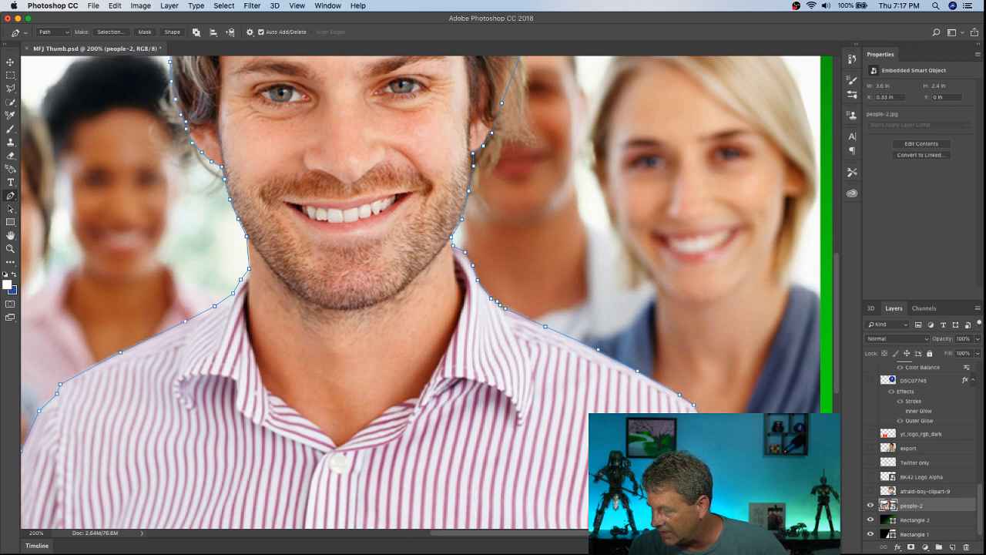
# Step: Finish the pen path around the man at its starting anchor below the left-hand sleeve, at the photo's lower edge
pyautogui.scroll(-5, 422, 293)
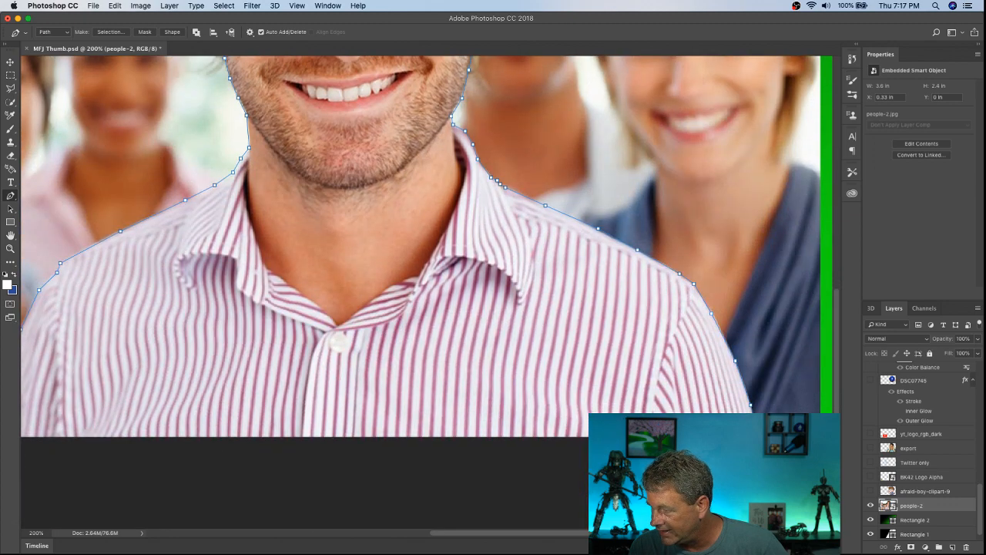
pyautogui.moveTo(446, 534); pyautogui.dragTo(371, 537)
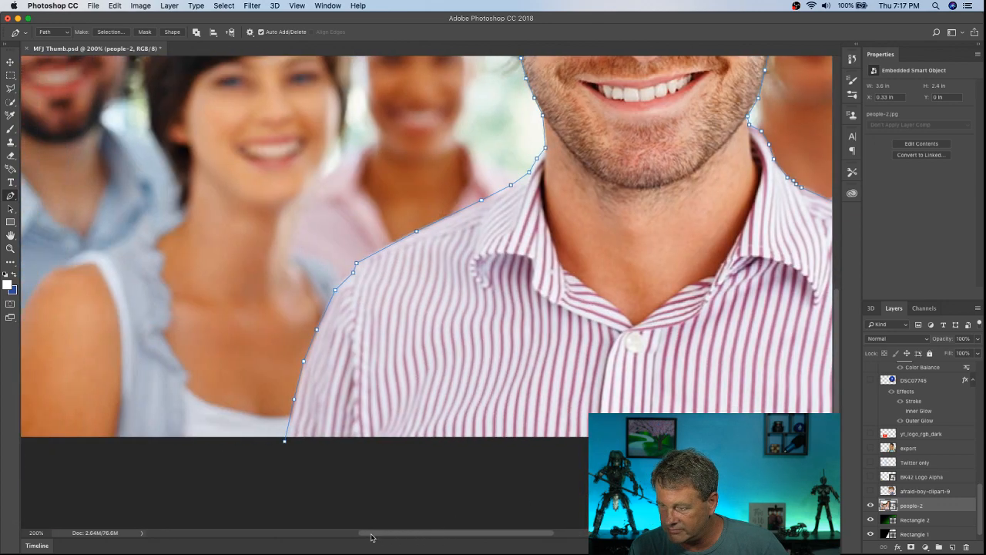
pyautogui.click(285, 442)
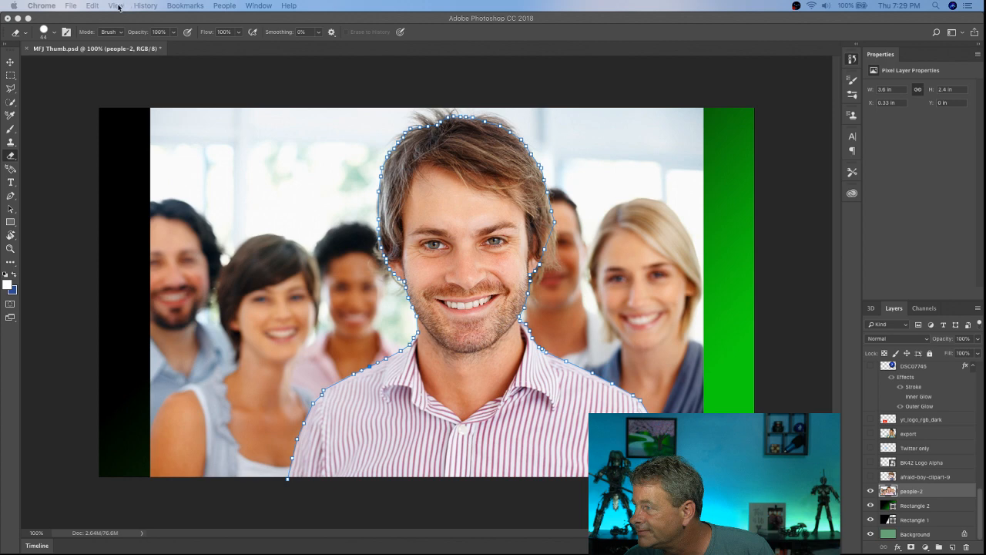
# Step: Add a vector mask to the people-2 layer from the current path, hiding everything around the man
pyautogui.click(120, 7)
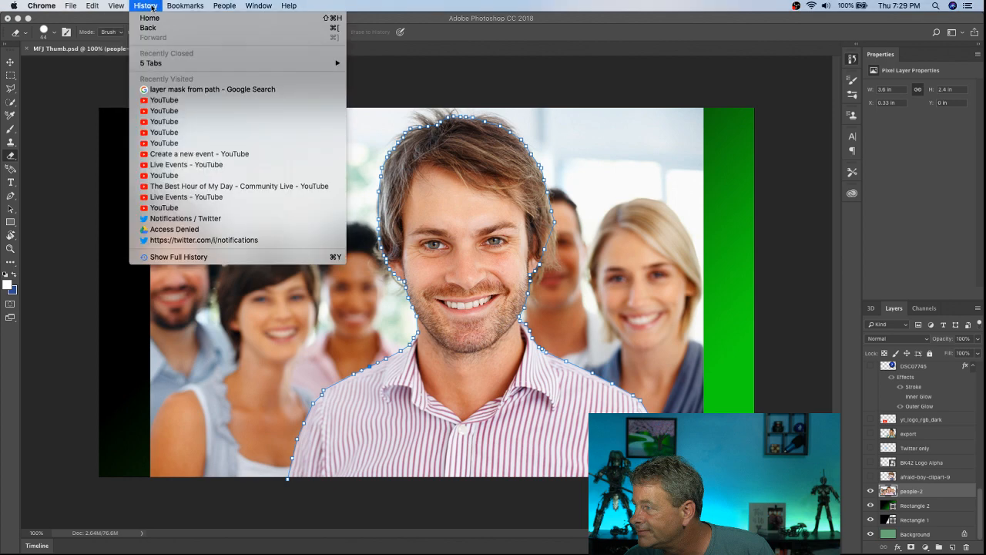
pyautogui.click(365, 12)
pyautogui.click(379, 17)
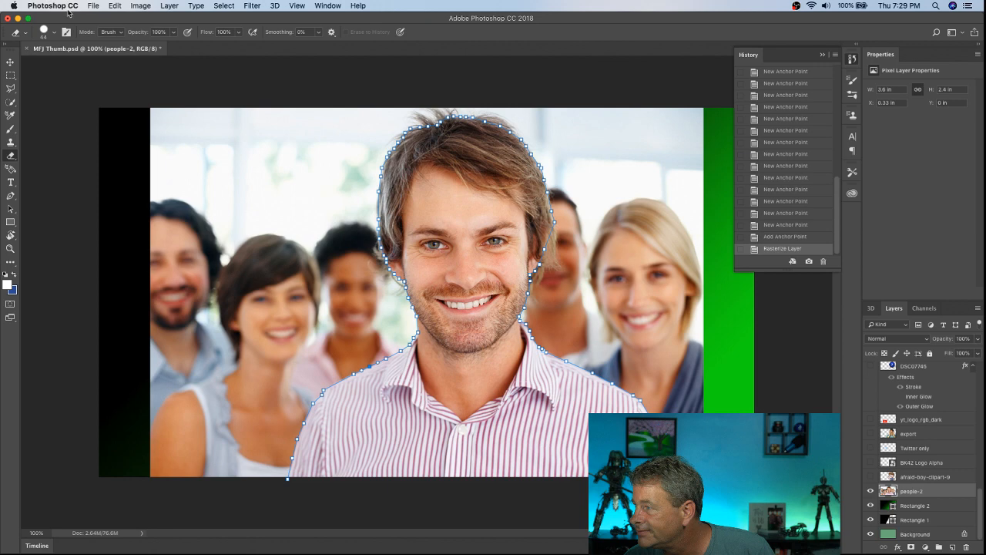
pyautogui.click(170, 6)
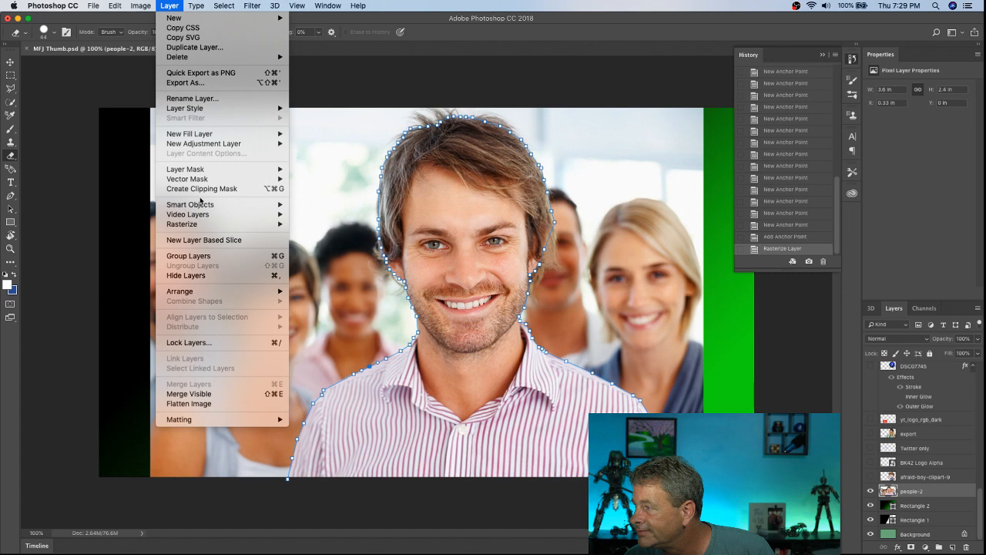
pyautogui.moveTo(231, 179)
pyautogui.click(324, 199)
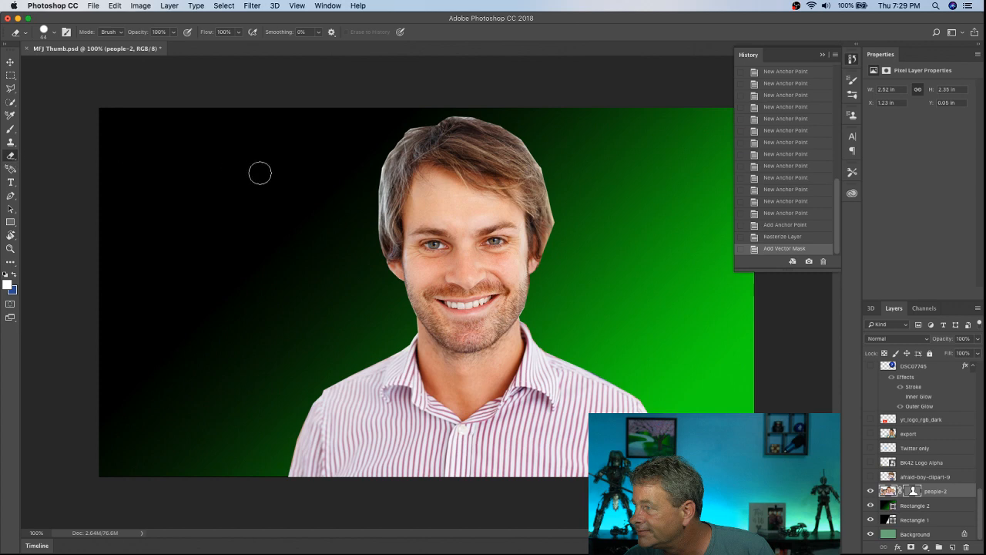
# Step: Erase the leftover fringe along the top and left-hand edge of the man's hair
pyautogui.click(469, 108)
pyautogui.click(466, 107)
pyautogui.click(463, 107)
pyautogui.click(458, 106)
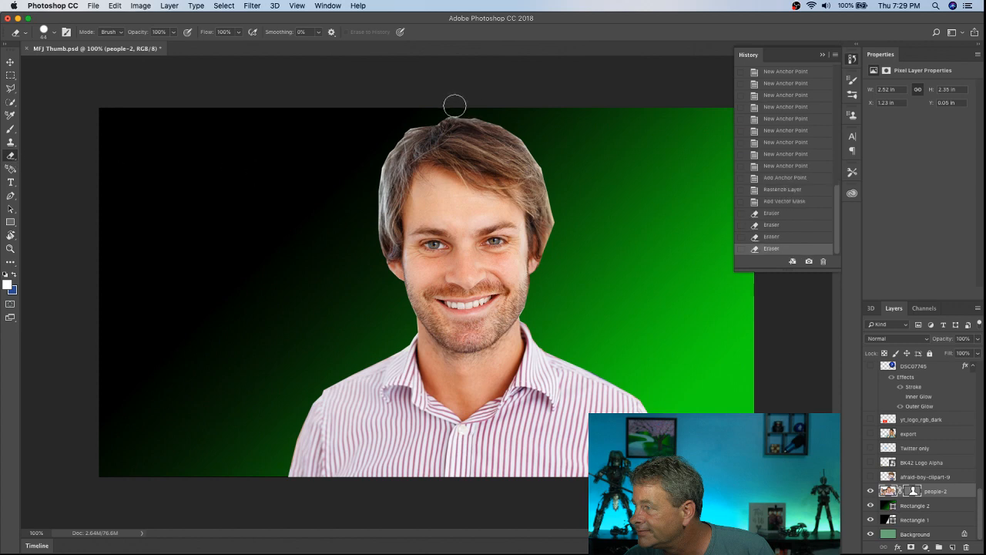
pyautogui.click(451, 105)
pyautogui.click(444, 106)
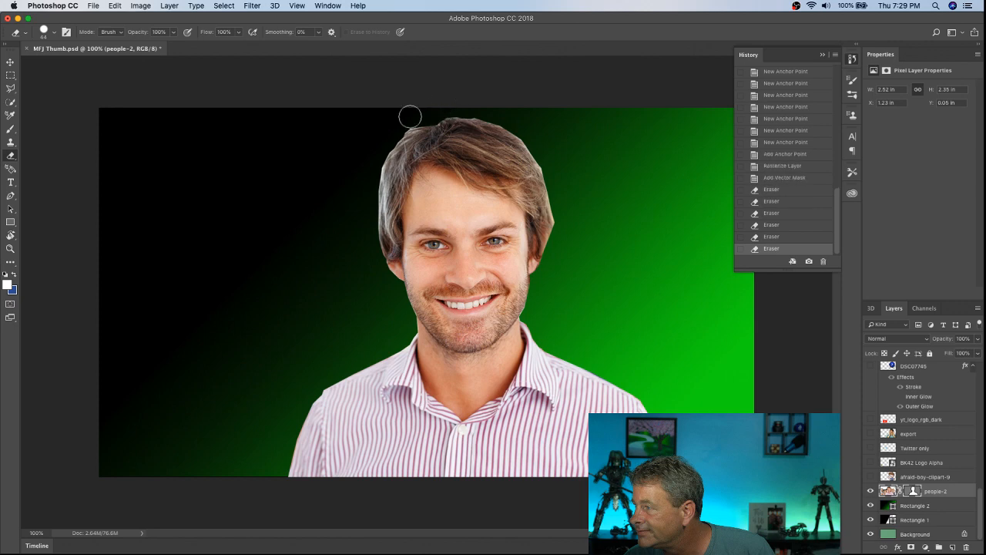
pyautogui.click(374, 161)
pyautogui.click(370, 165)
pyautogui.click(369, 177)
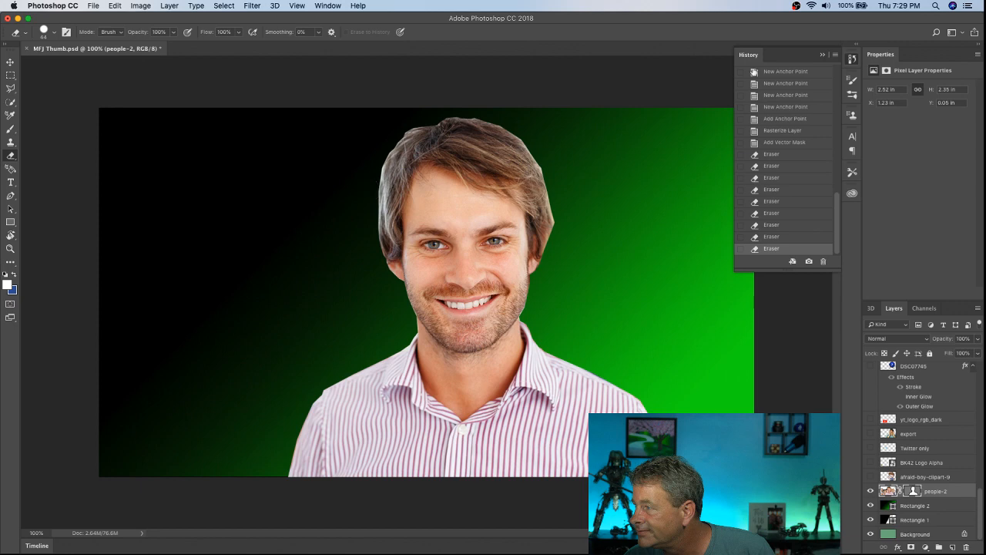
# Step: Erase the leftover fringe along the right-hand edge of the hair and collapse the history list
pyautogui.click(551, 164)
pyautogui.click(551, 163)
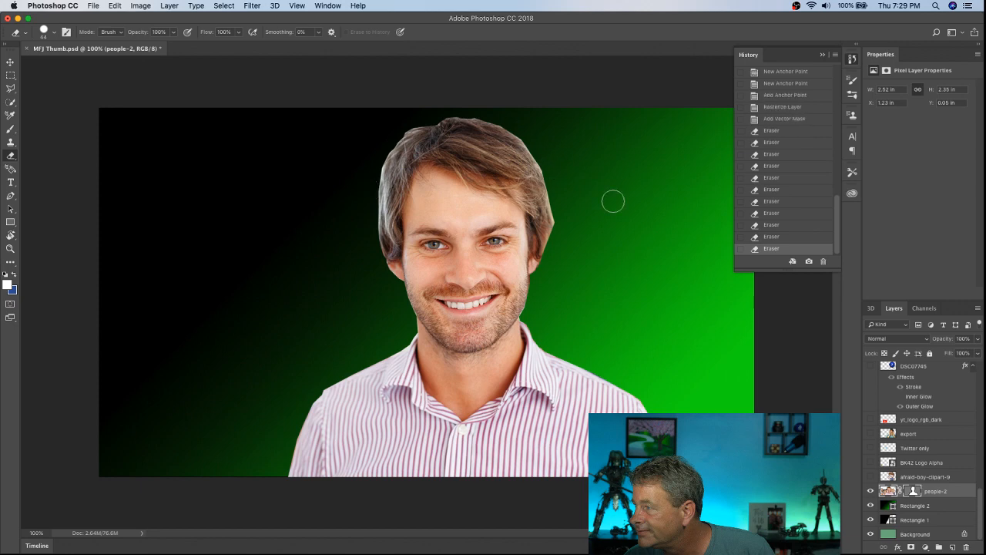
pyautogui.click(563, 220)
pyautogui.click(562, 211)
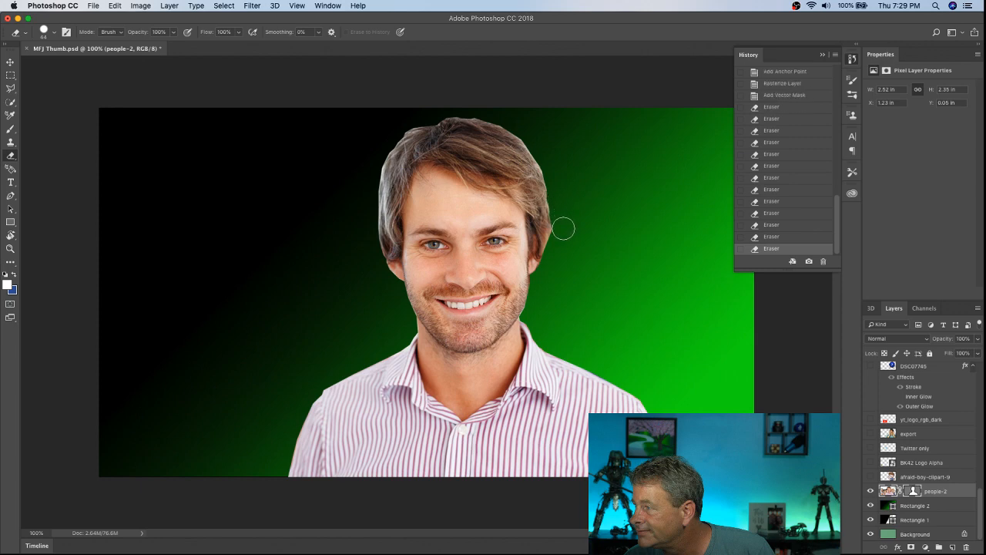
pyautogui.click(563, 229)
pyautogui.click(562, 231)
pyautogui.click(563, 232)
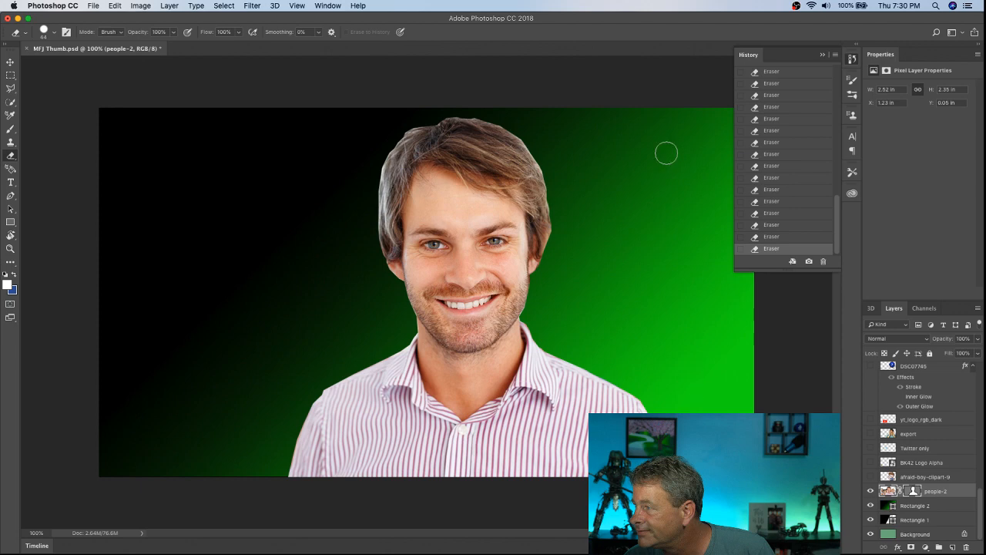
pyautogui.click(822, 54)
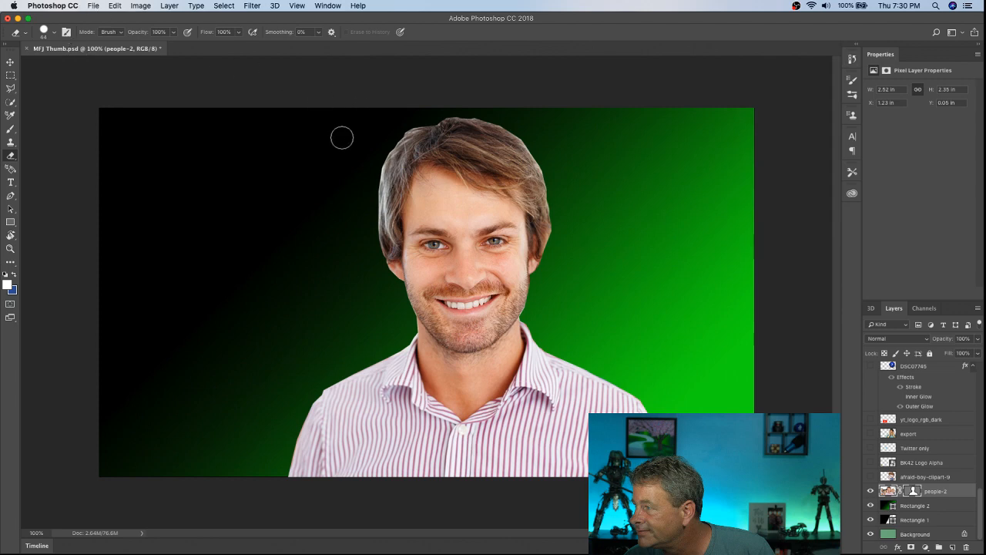
# Step: Try a thin red Stroke layer style positioned outside the cut-out man on the people-2 layer
pyautogui.click(170, 5)
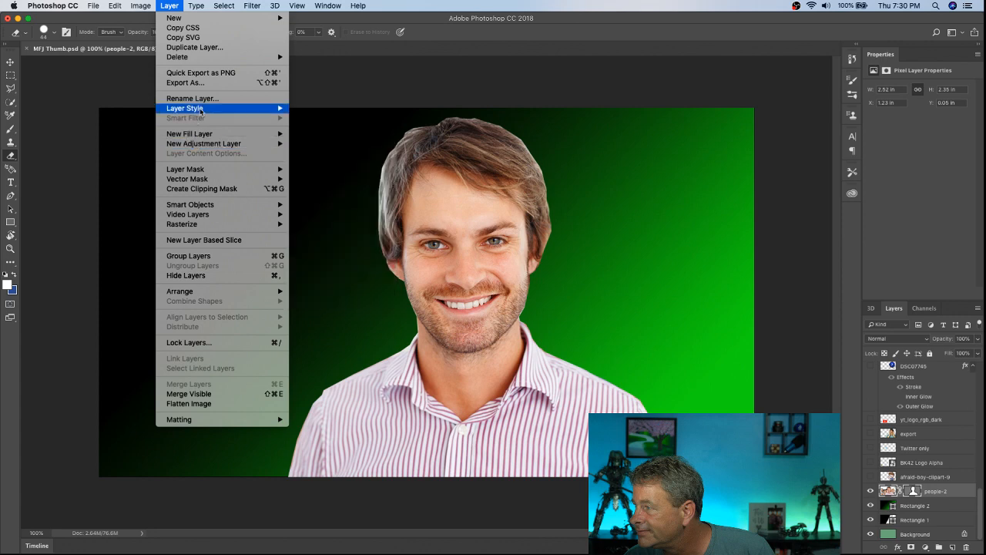
pyautogui.moveTo(202, 110)
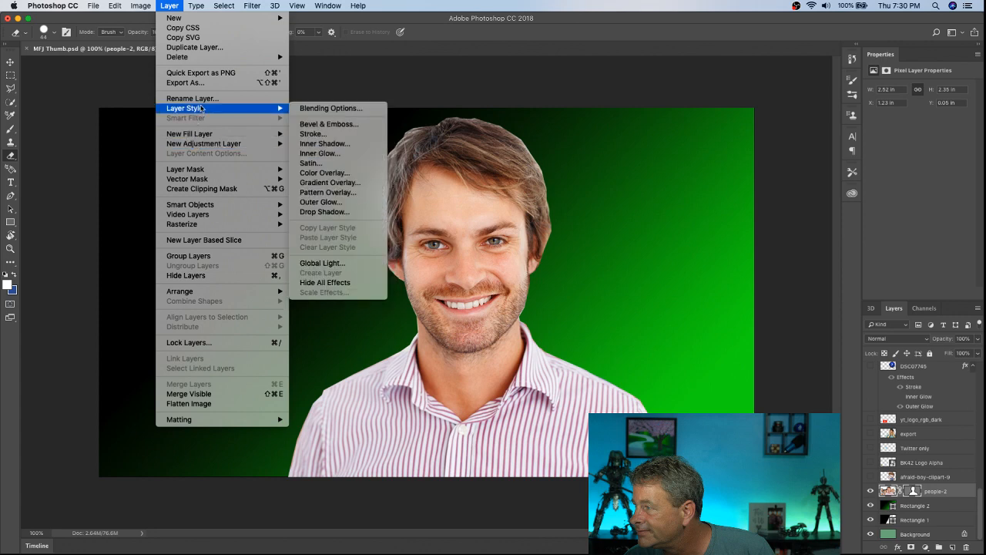
pyautogui.click(320, 136)
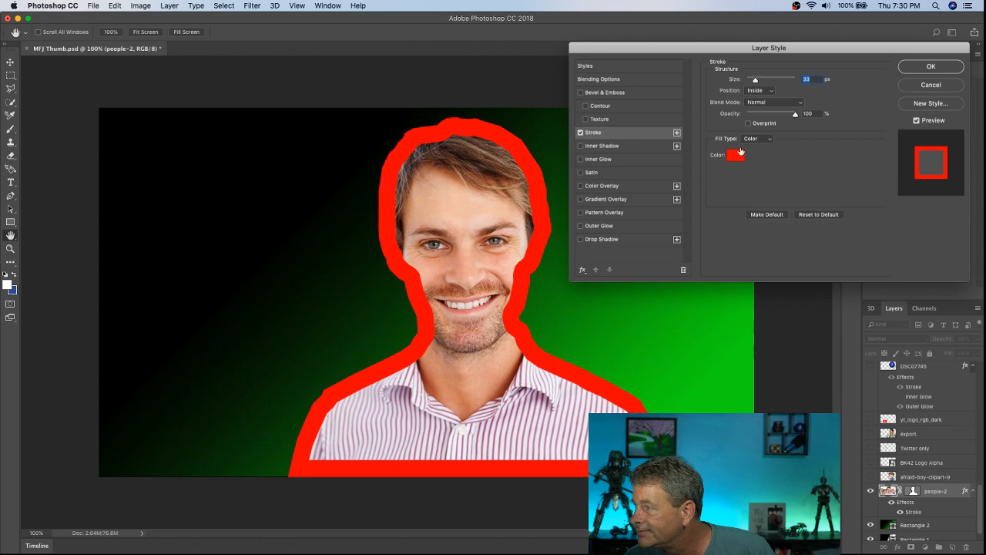
pyautogui.click(771, 90)
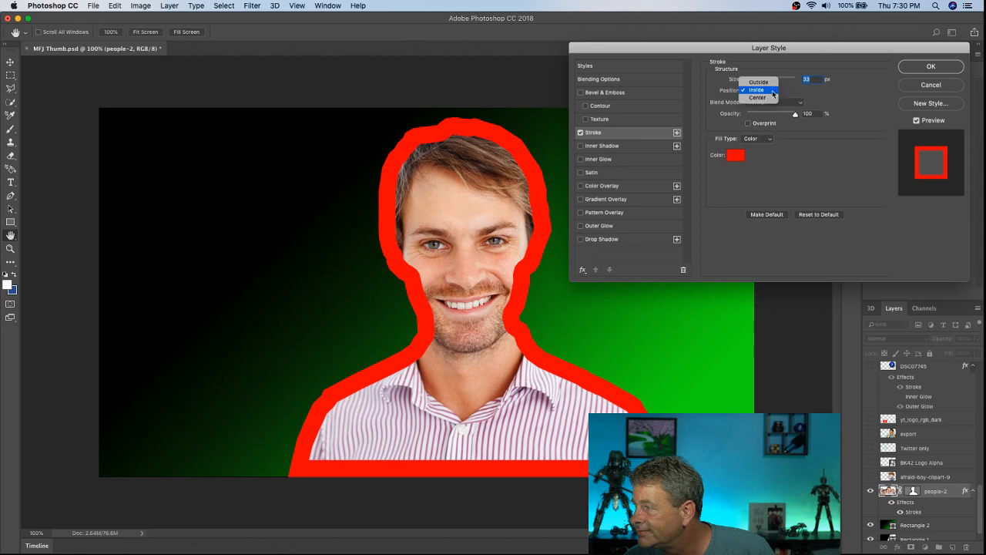
pyautogui.click(763, 82)
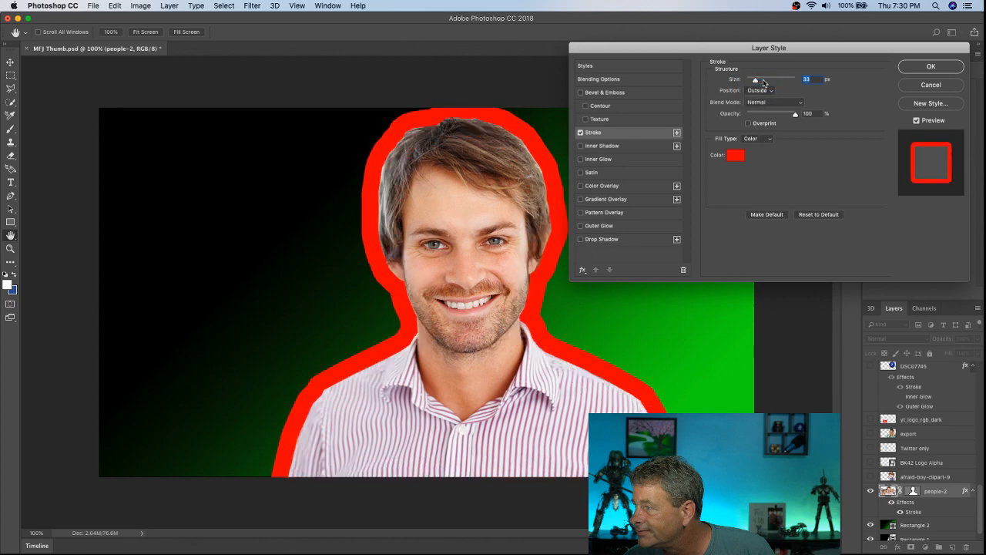
pyautogui.moveTo(755, 81); pyautogui.dragTo(752, 83)
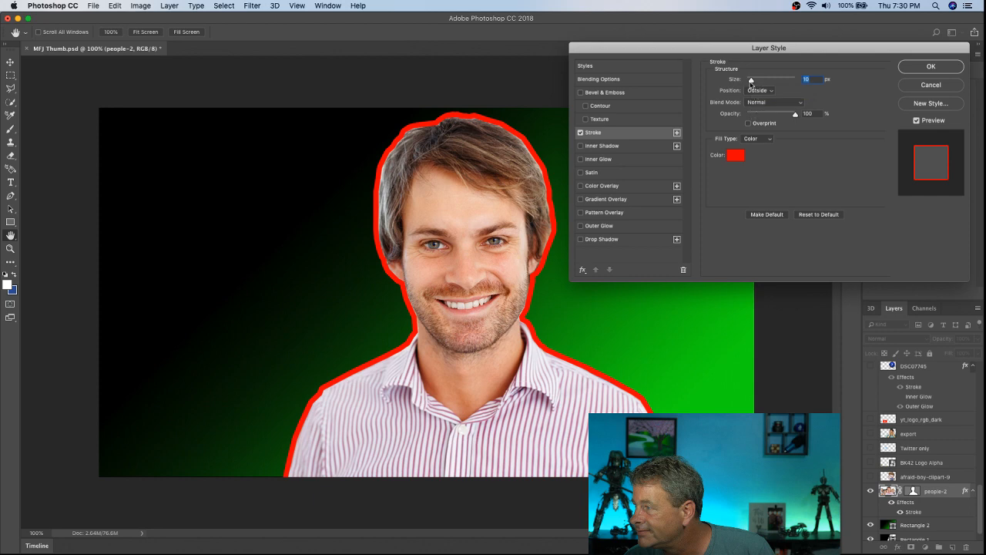
pyautogui.moveTo(751, 80); pyautogui.dragTo(748, 80)
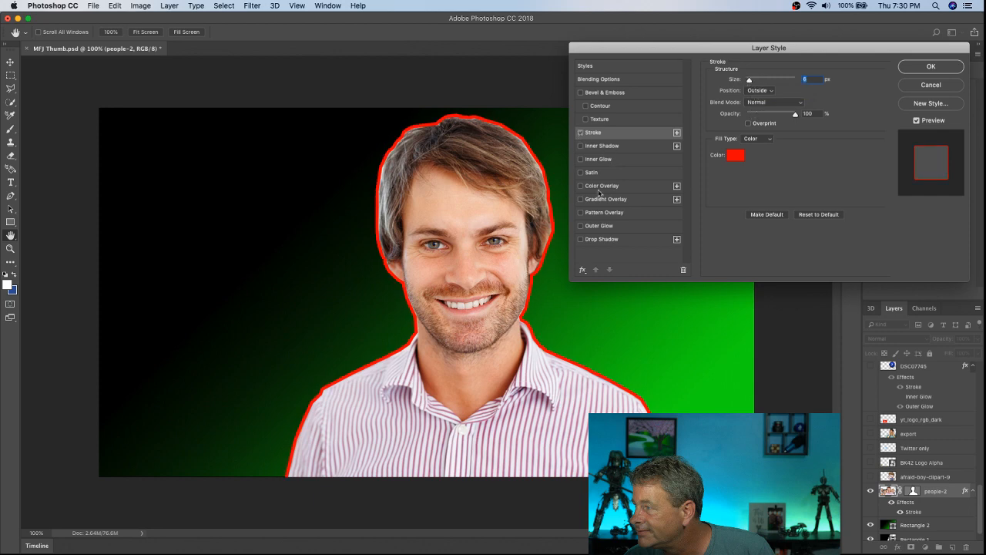
# Step: Turn off the stroke, enable a red Outer Glow on the people-2 layer and show its settings
pyautogui.click(581, 132)
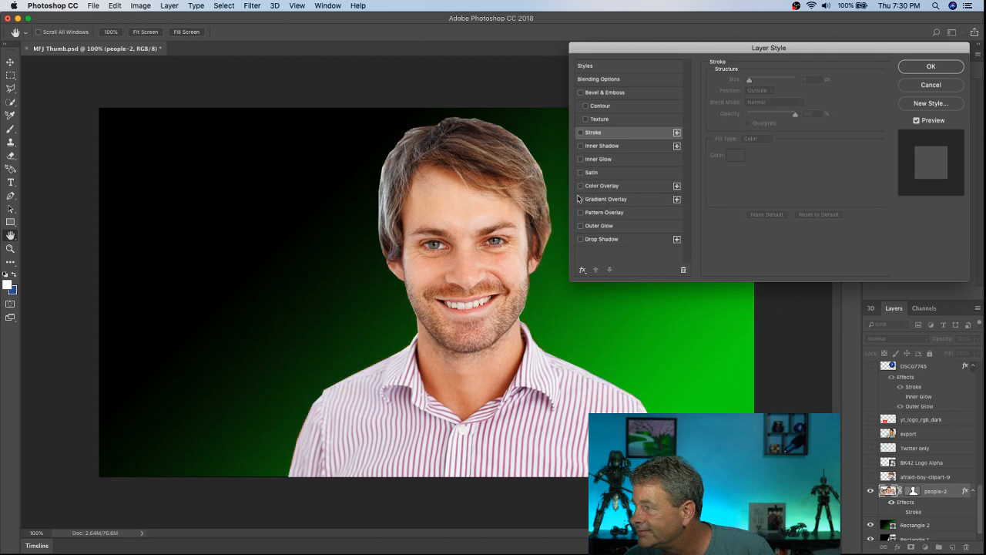
pyautogui.click(580, 226)
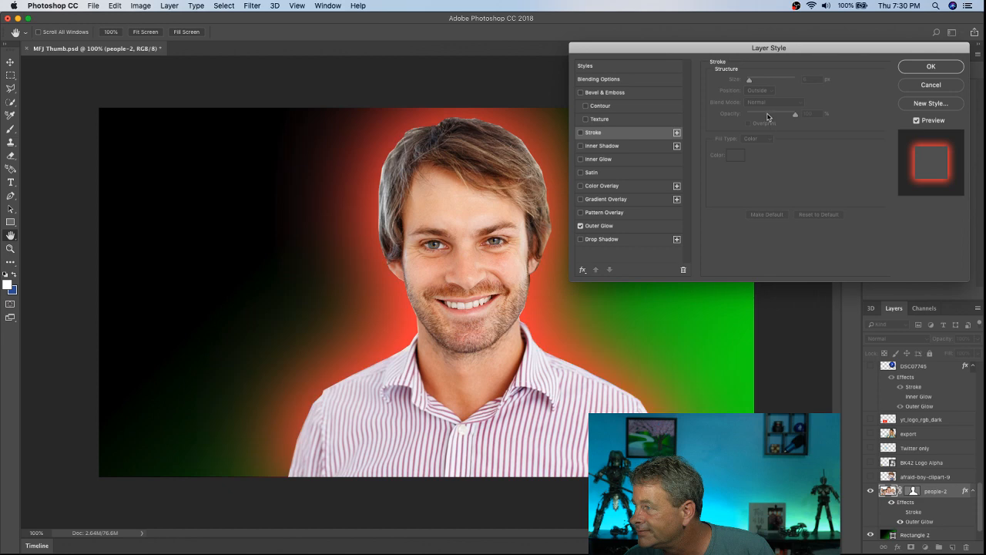
pyautogui.moveTo(728, 51); pyautogui.dragTo(767, 56)
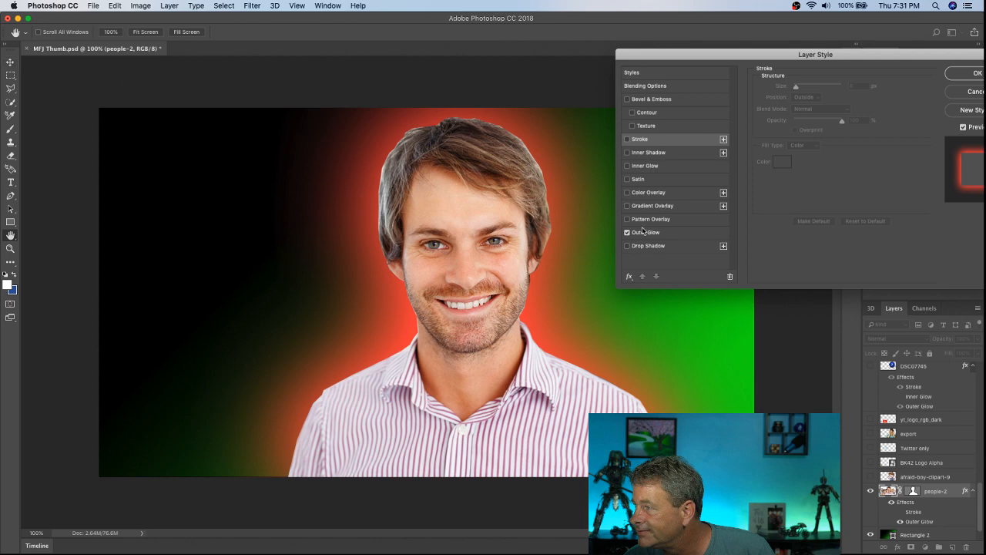
pyautogui.click(667, 234)
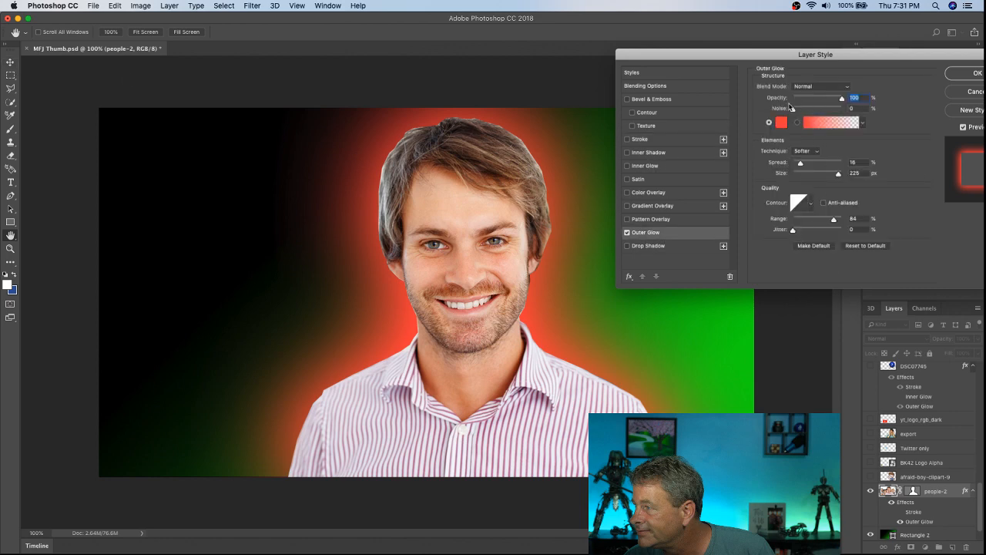
# Step: Try different noise amounts on the outer glow, such as 70% and 11%, and return it to 0%
pyautogui.moveTo(794, 112); pyautogui.dragTo(828, 114)
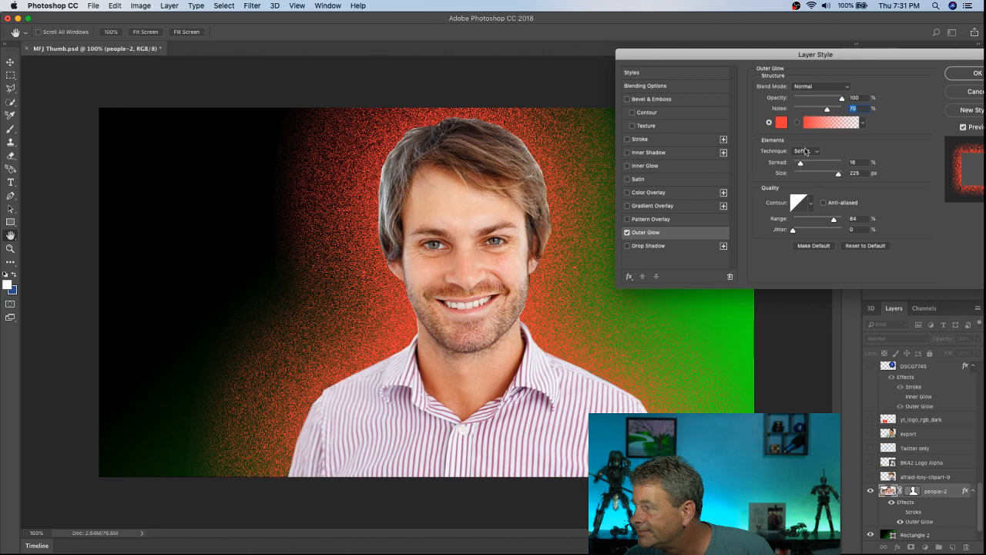
pyautogui.moveTo(825, 108); pyautogui.dragTo(801, 117)
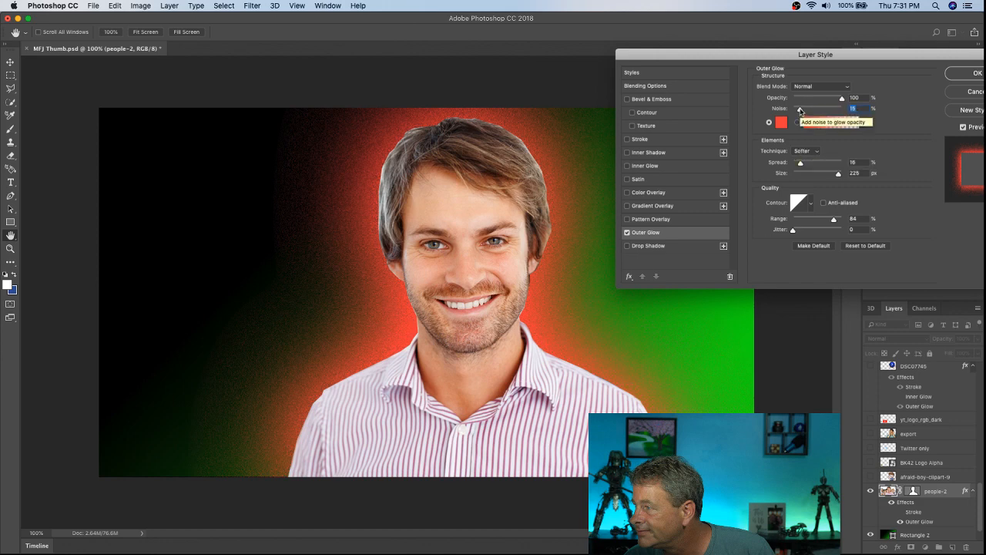
pyautogui.moveTo(799, 110); pyautogui.dragTo(797, 111)
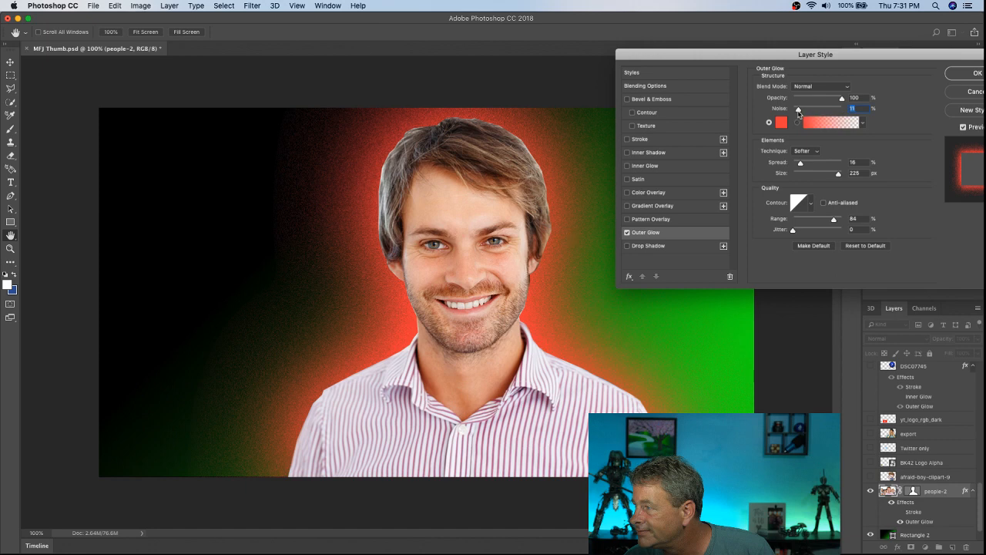
pyautogui.moveTo(799, 110); pyautogui.dragTo(791, 110)
# Step: Set the outer glow's spread to 9% and its size to 57 px, and apply the layer style
pyautogui.moveTo(801, 163); pyautogui.dragTo(832, 164)
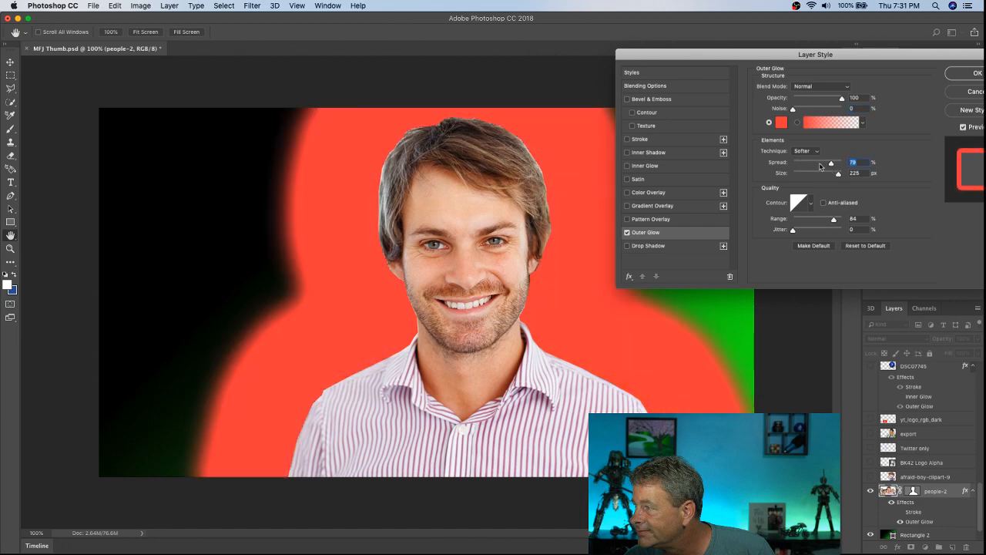
pyautogui.moveTo(820, 165); pyautogui.dragTo(797, 166)
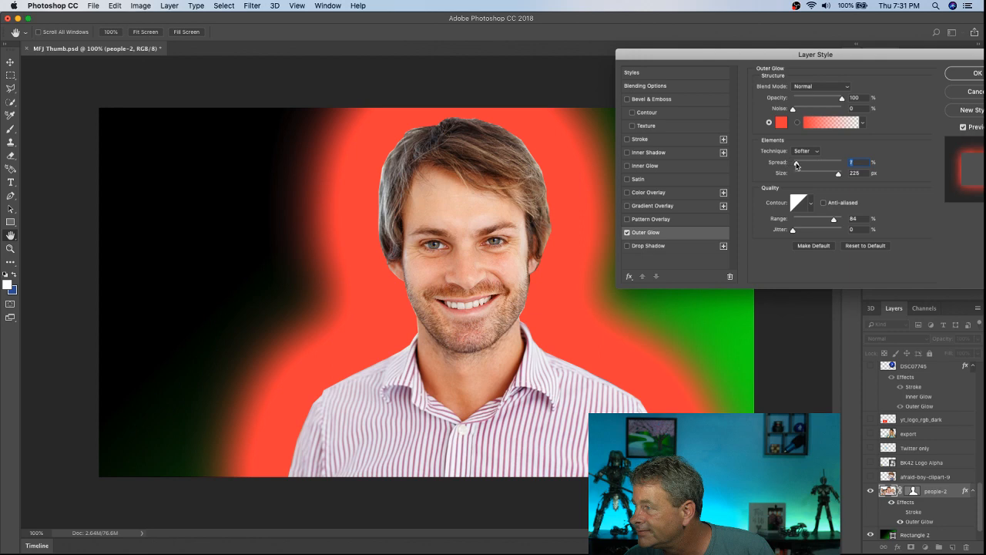
pyautogui.moveTo(796, 165); pyautogui.dragTo(798, 165)
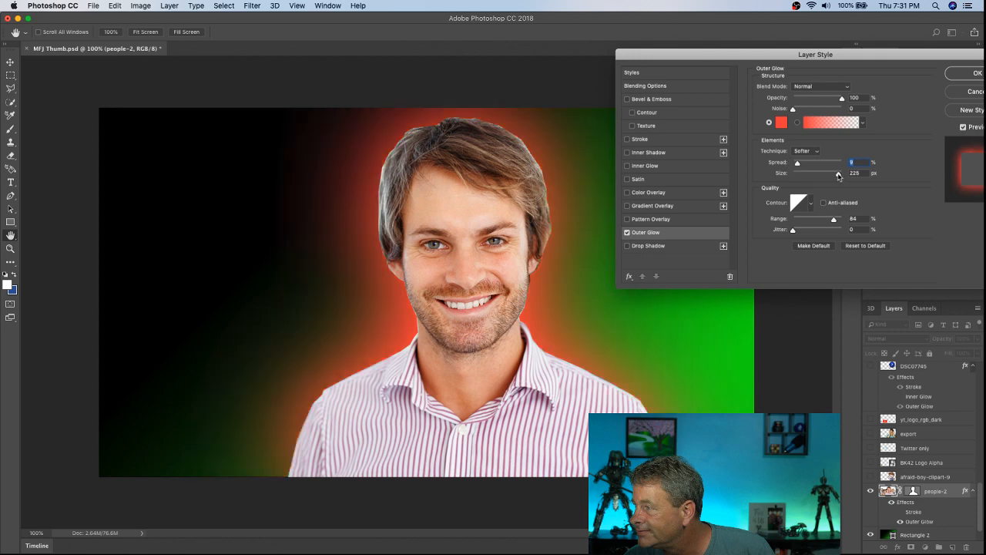
pyautogui.click(838, 176)
pyautogui.moveTo(838, 176); pyautogui.dragTo(808, 181)
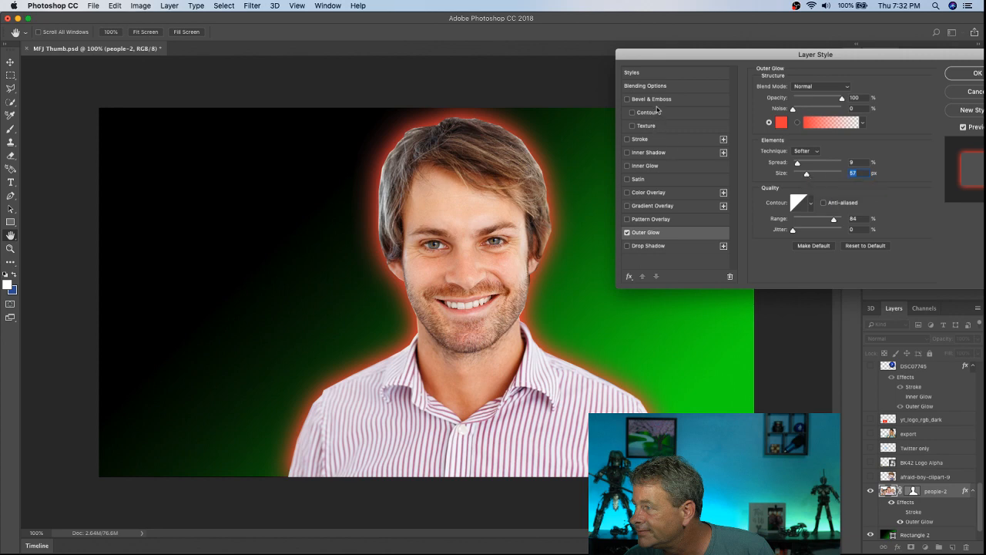
pyautogui.moveTo(676, 62); pyautogui.dragTo(389, 95)
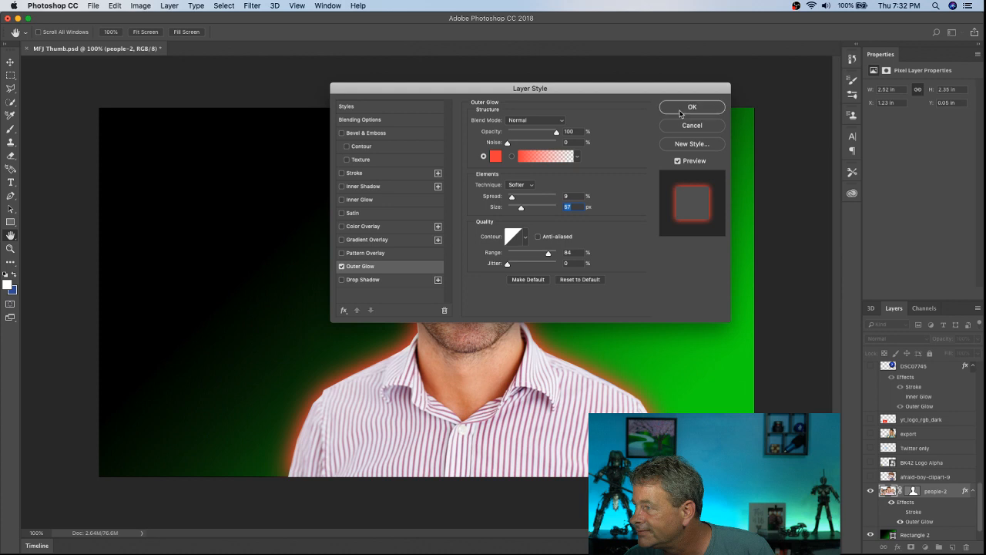
pyautogui.click(691, 107)
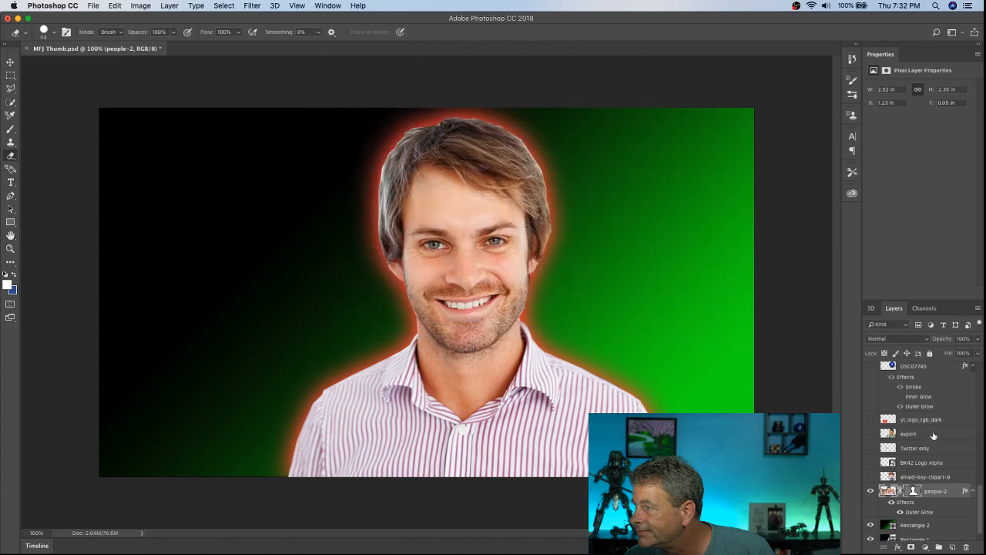
# Step: Inspect the people-2 layer's thumbnail options and the properties of its vector mask
pyautogui.rightClick(889, 491)
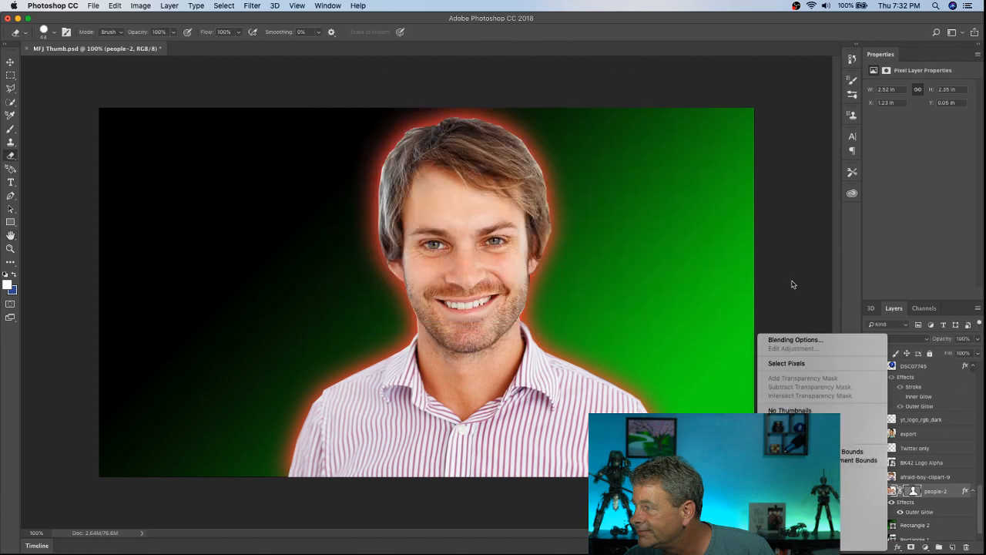
pyautogui.click(798, 249)
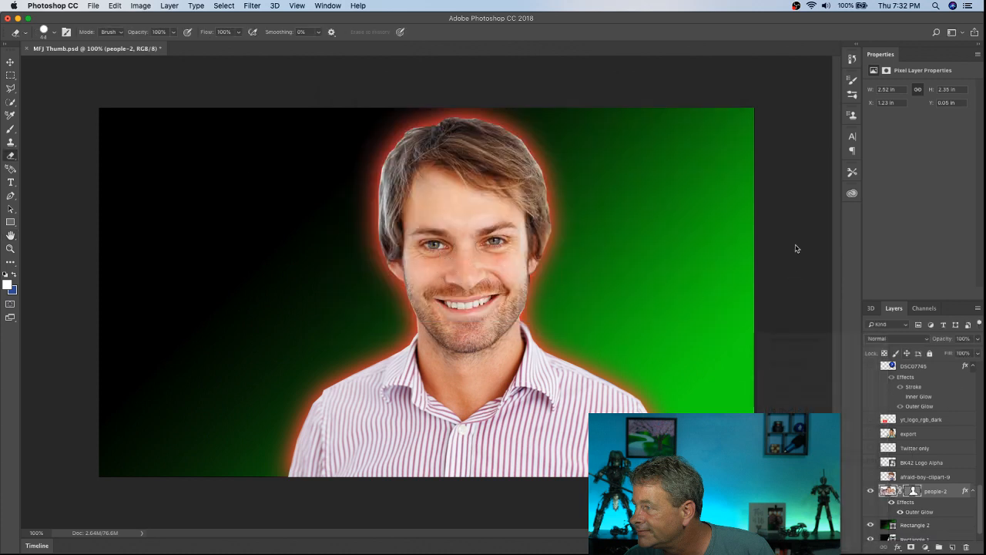
pyautogui.click(912, 492)
pyautogui.click(913, 492)
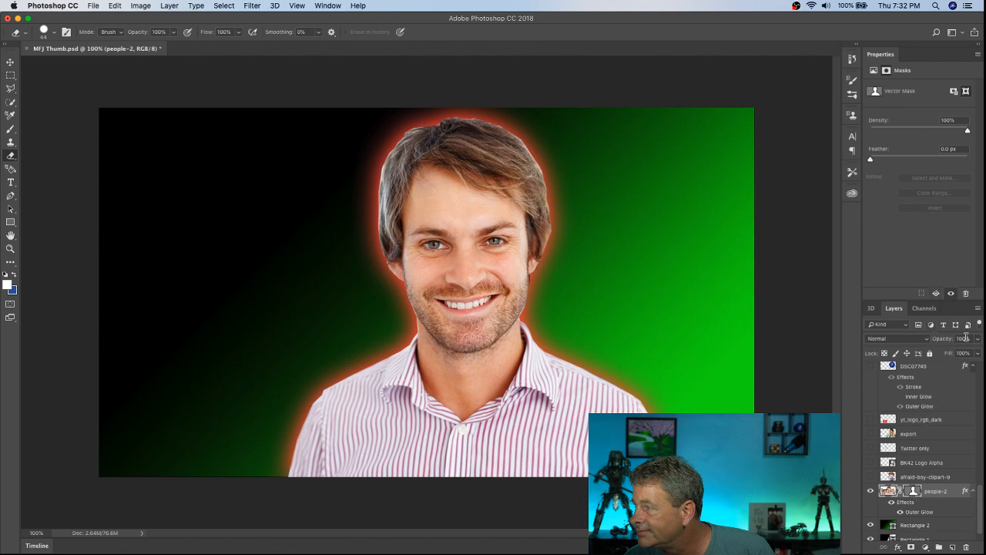
pyautogui.click(912, 493)
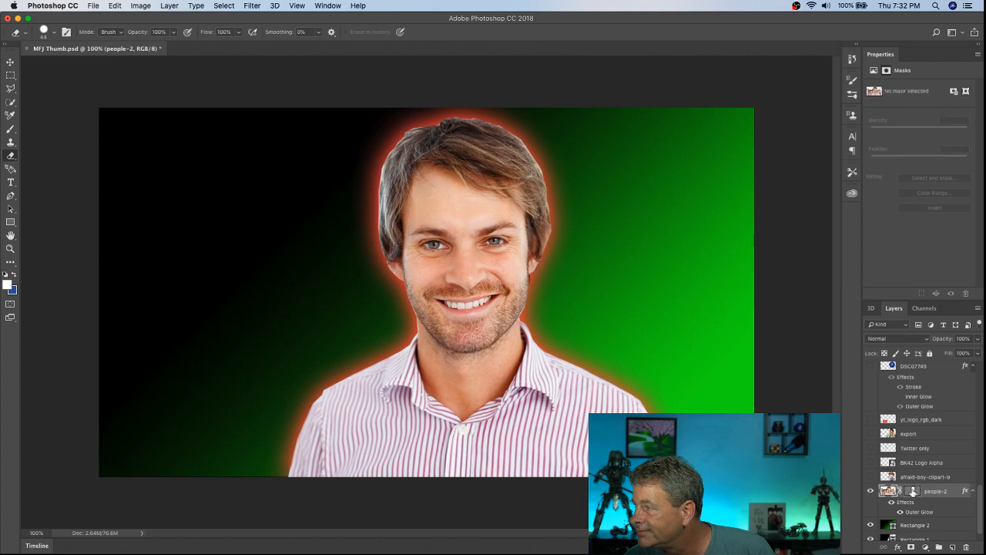
pyautogui.click(912, 492)
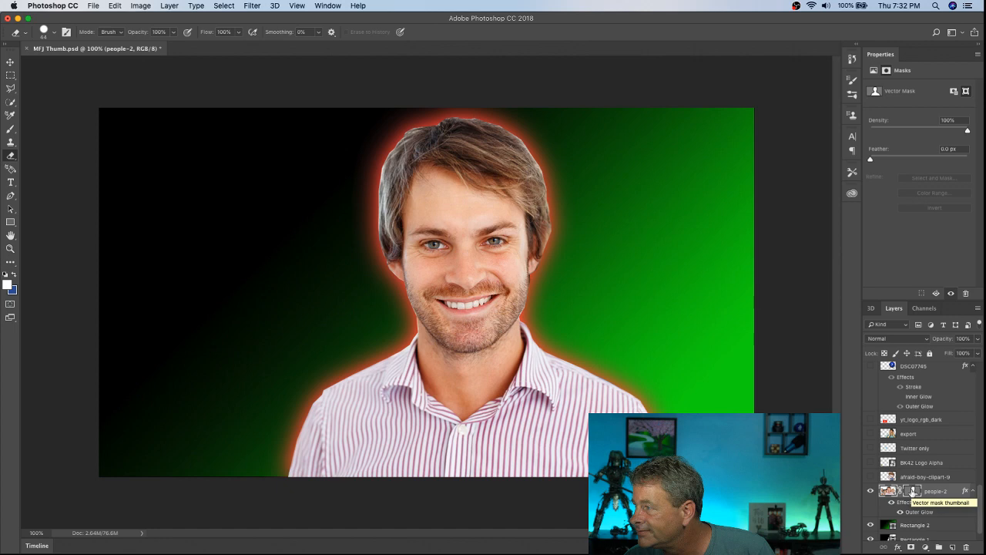
pyautogui.rightClick(889, 491)
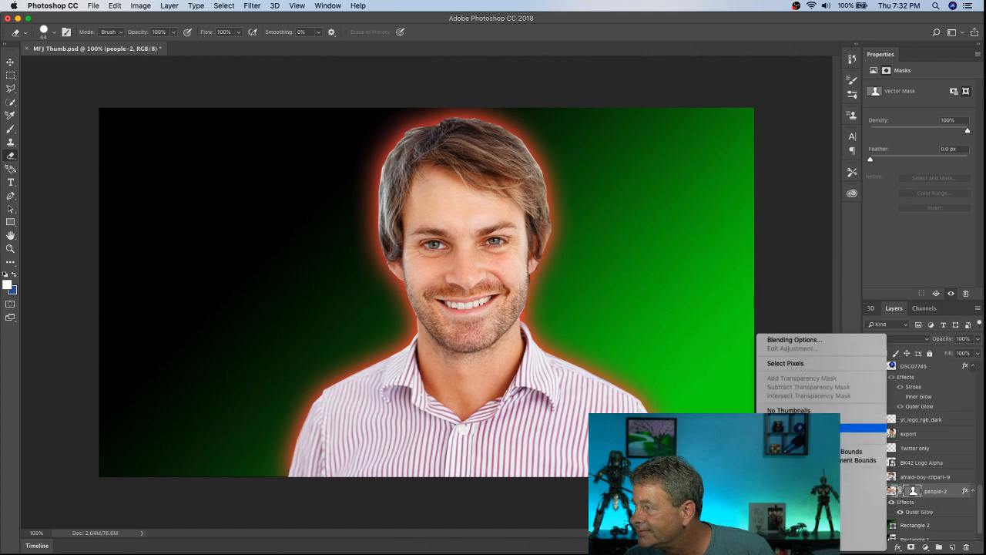
pyautogui.click(770, 294)
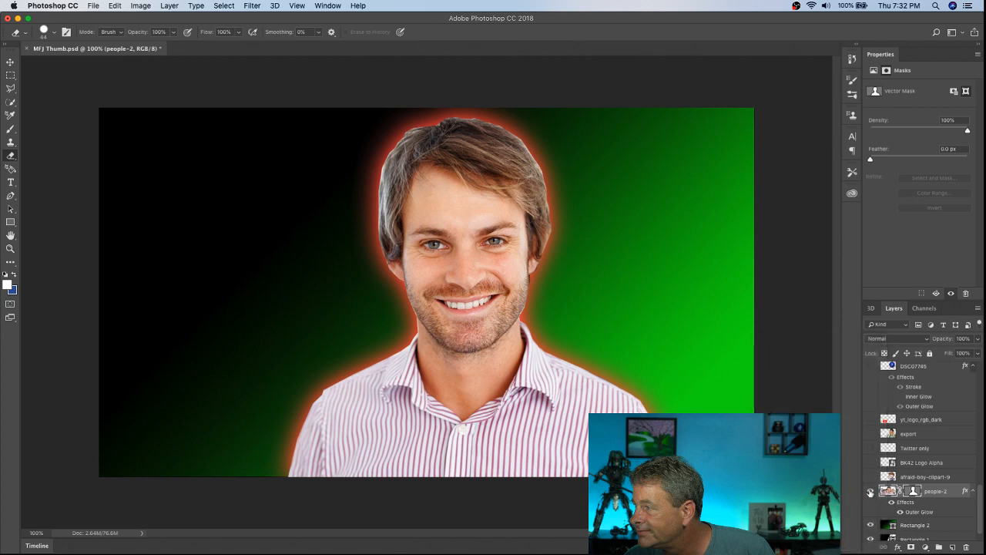
# Step: Hide the people-2 layer and try to place the image 106-google-pixel-3.jpg in the document
pyautogui.click(870, 491)
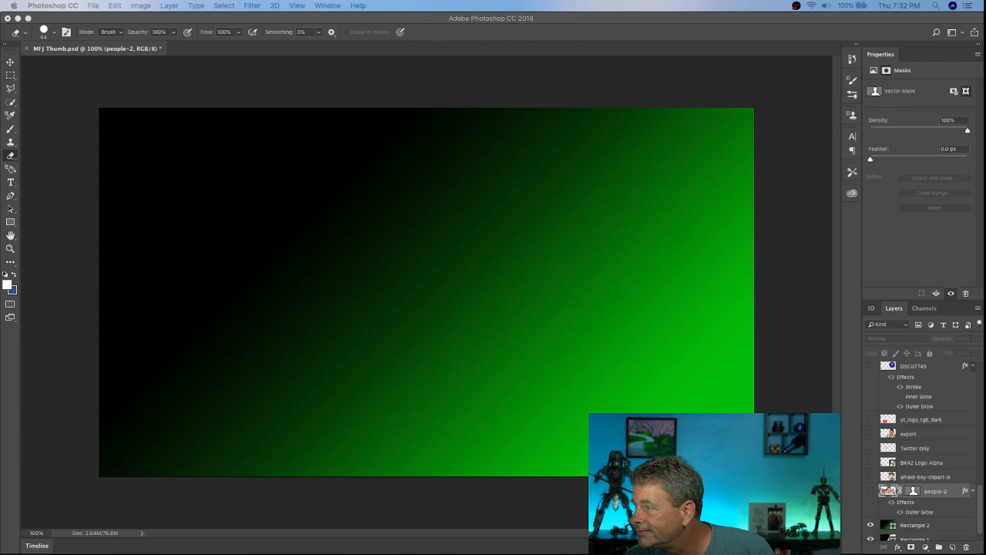
pyautogui.moveTo(868, 545); pyautogui.dragTo(495, 299)
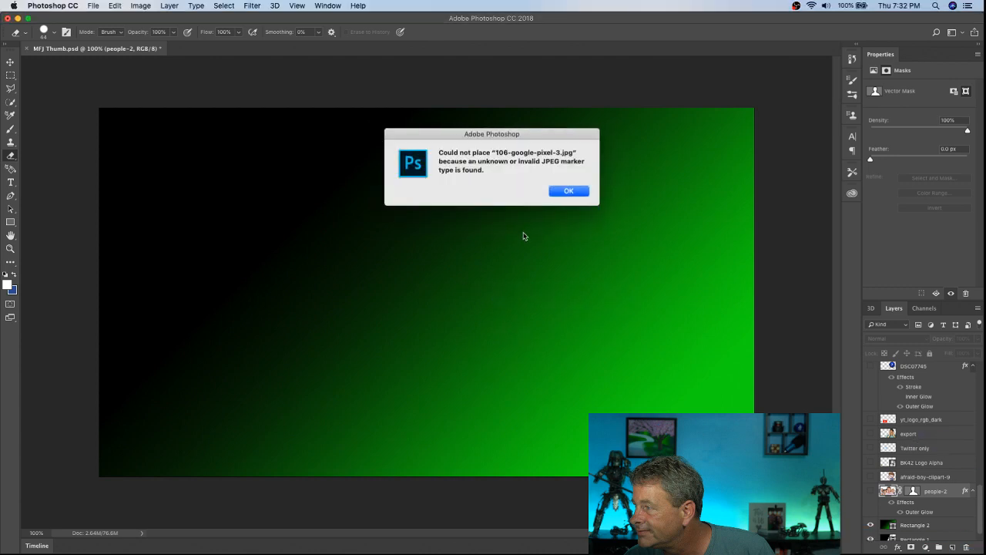
pyautogui.click(571, 192)
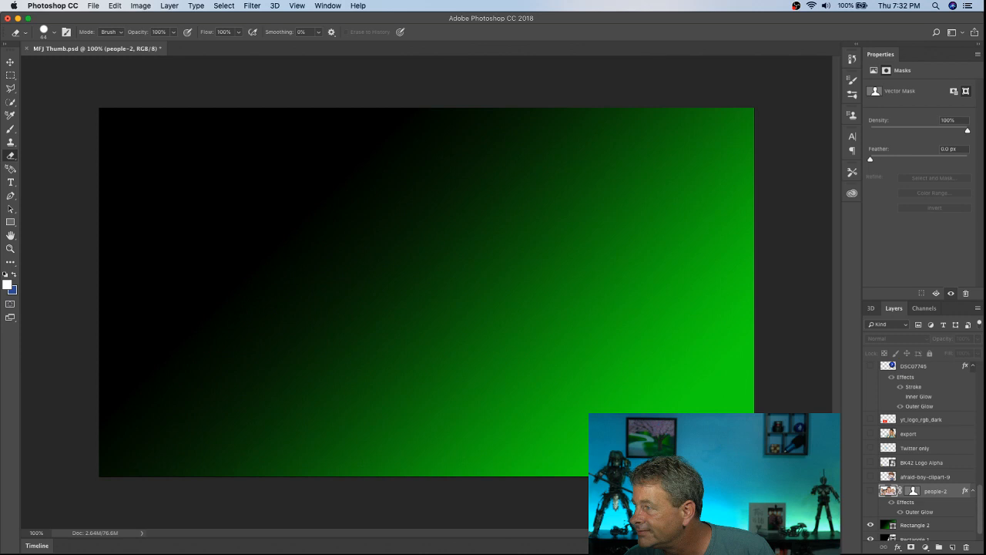
# Step: Place the heart.jpeg photo in the thumbnail as a new layer above people-2
pyautogui.moveTo(462, 455); pyautogui.dragTo(374, 319)
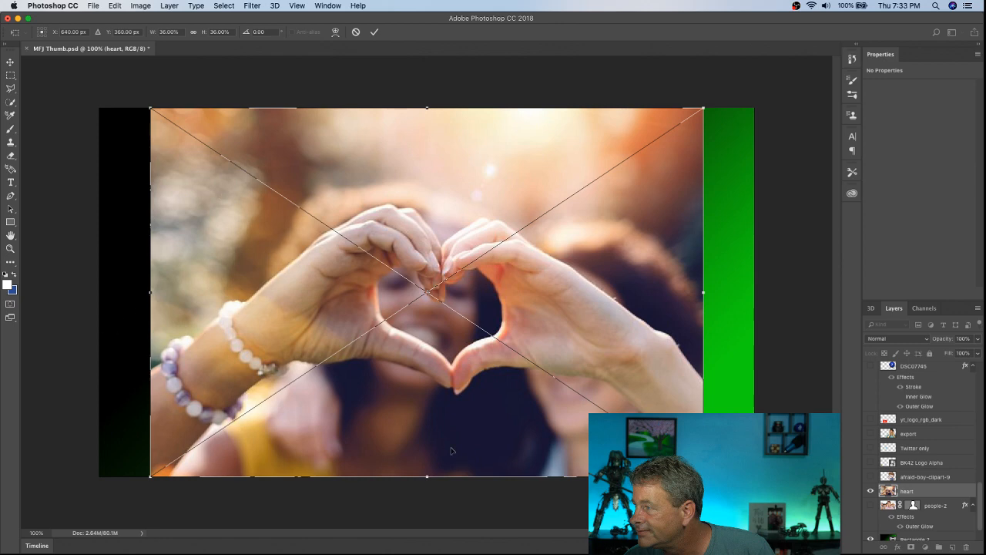
pyautogui.click(11, 102)
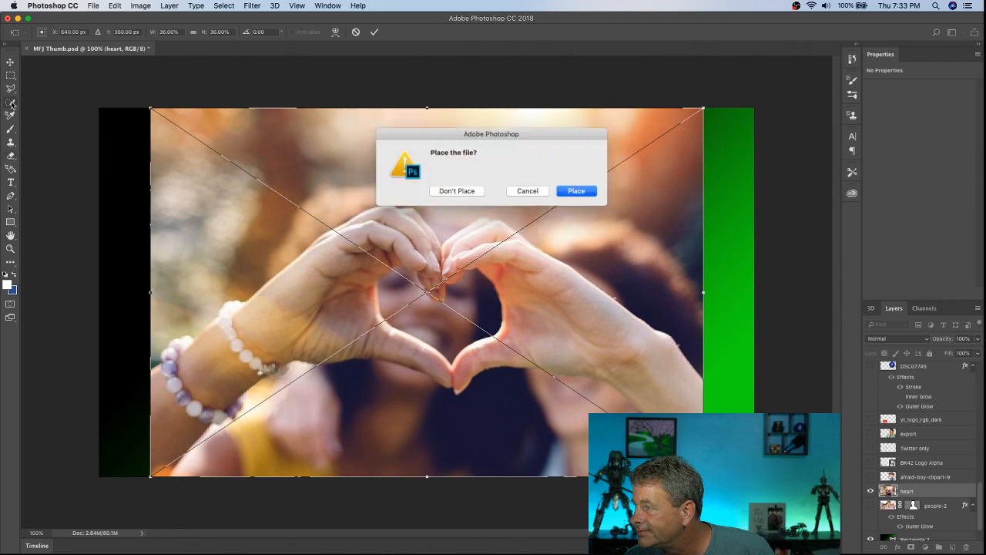
pyautogui.click(577, 192)
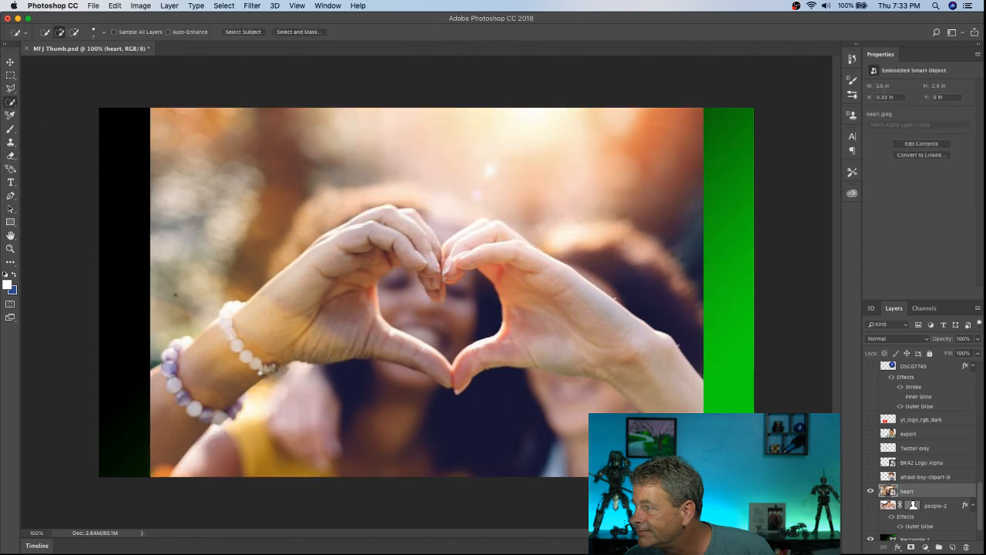
# Step: Roughly select the background around the heart-shaped hands on the heart layer with the Quick Selection tool
pyautogui.moveTo(159, 331)
pyautogui.mouseDown()
pyautogui.moveTo(182, 223)
pyautogui.moveTo(201, 191)
pyautogui.moveTo(304, 131)
pyautogui.mouseUp()
pyautogui.moveTo(550, 157)
pyautogui.mouseDown()
pyautogui.moveTo(678, 249)
pyautogui.moveTo(698, 305)
pyautogui.mouseUp()
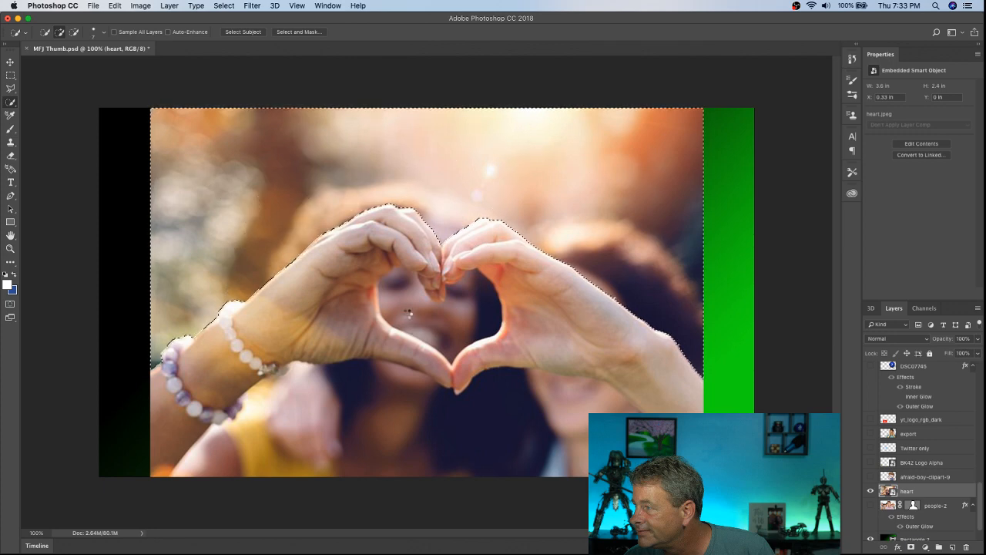
pyautogui.click(457, 318)
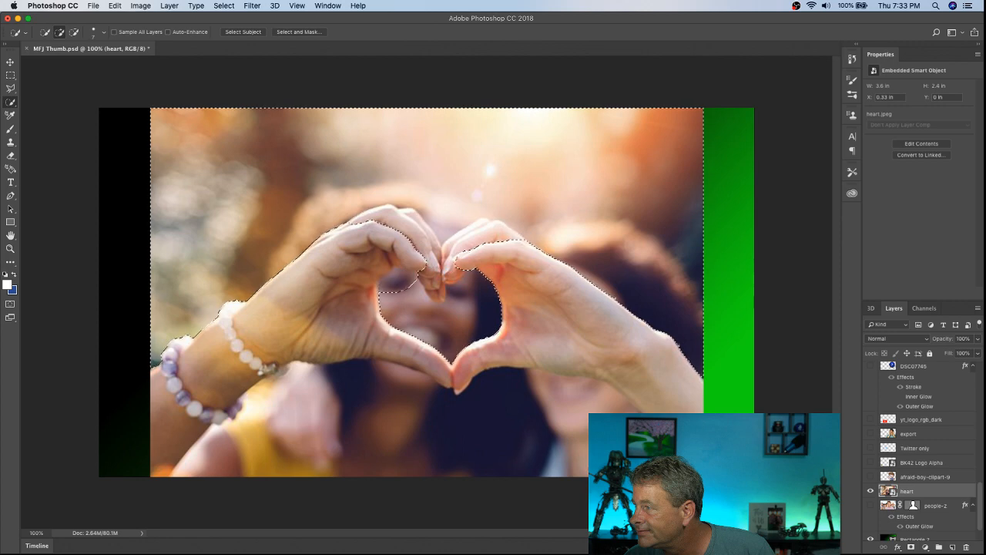
pyautogui.click(577, 441)
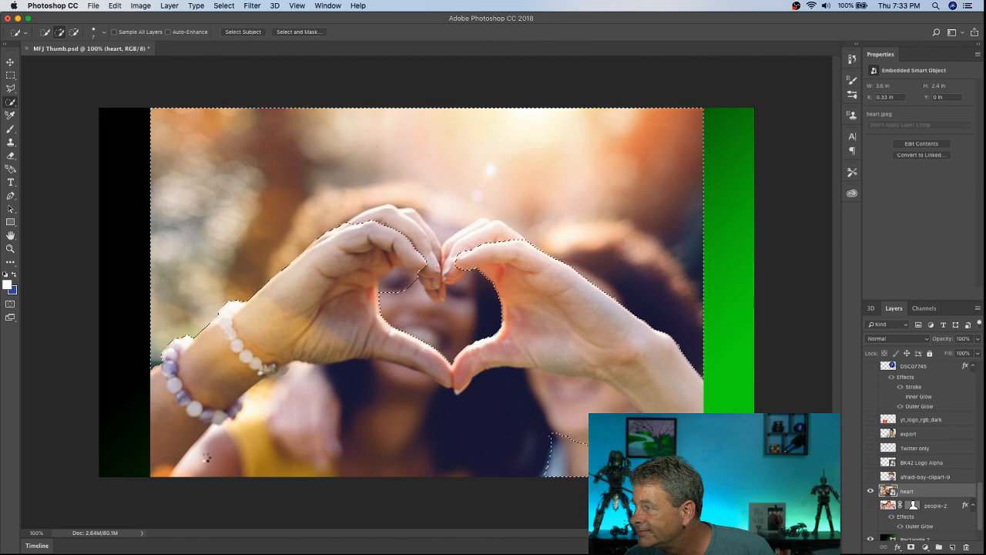
pyautogui.click(214, 459)
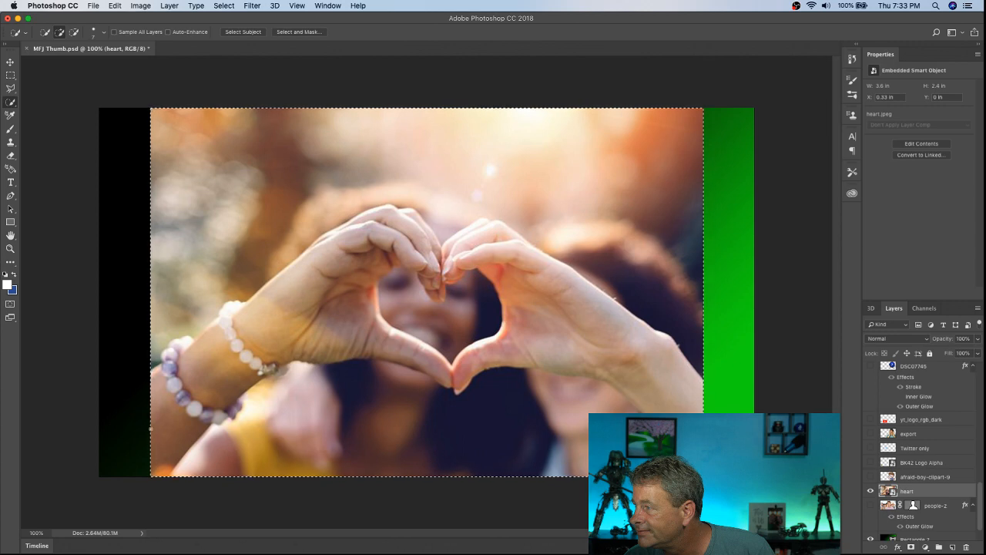
# Step: Subtract the braceleted arm, its hand and its fingertips from the background selection, refining the edge inside the heart opening
pyautogui.press('alt')
pyautogui.moveTo(153, 430)
pyautogui.mouseDown()
pyautogui.moveTo(247, 327)
pyautogui.moveTo(293, 307)
pyautogui.moveTo(360, 255)
pyautogui.moveTo(401, 238)
pyautogui.moveTo(414, 267)
pyautogui.mouseUp()
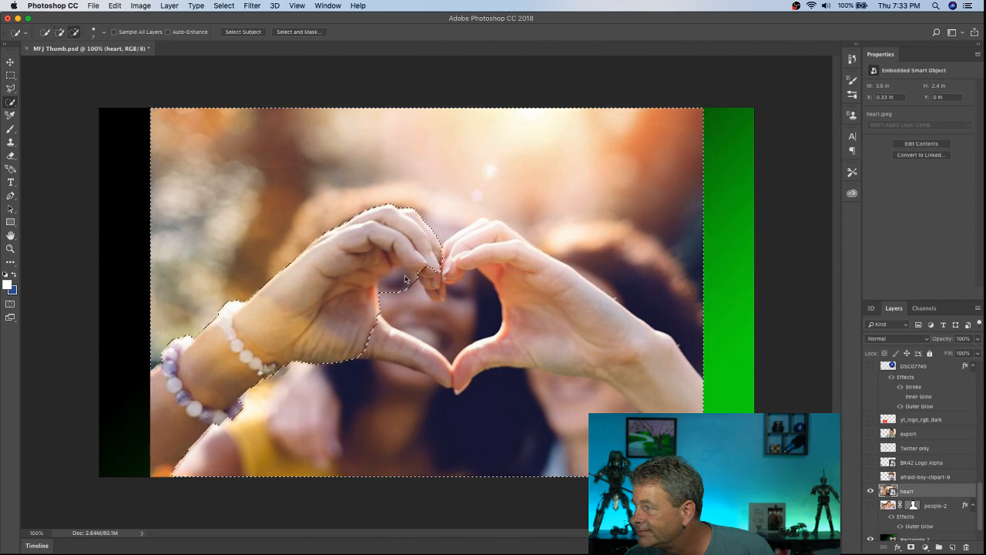
pyautogui.press('alt')
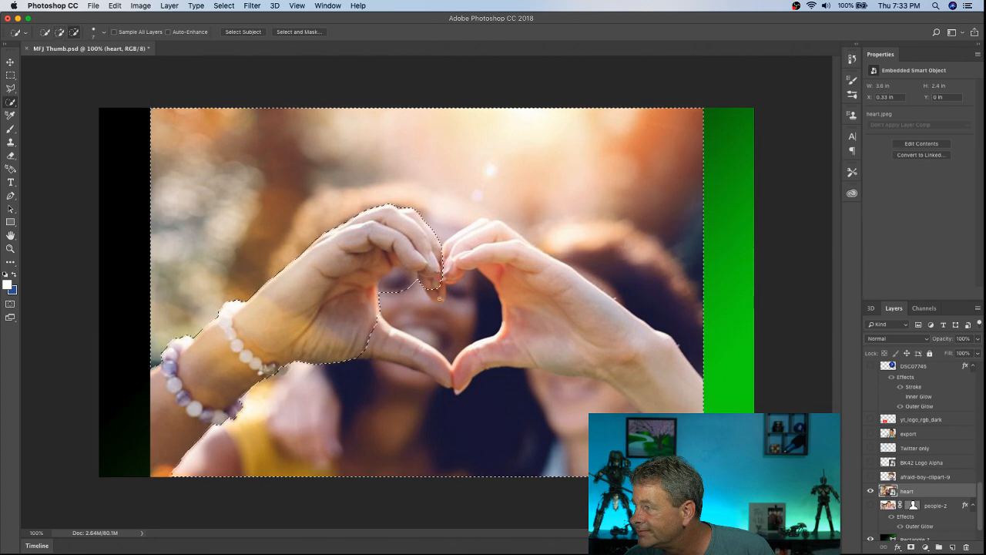
pyautogui.keyDown('alt'); pyautogui.click(439, 297); pyautogui.keyUp('alt')
pyautogui.click(388, 296)
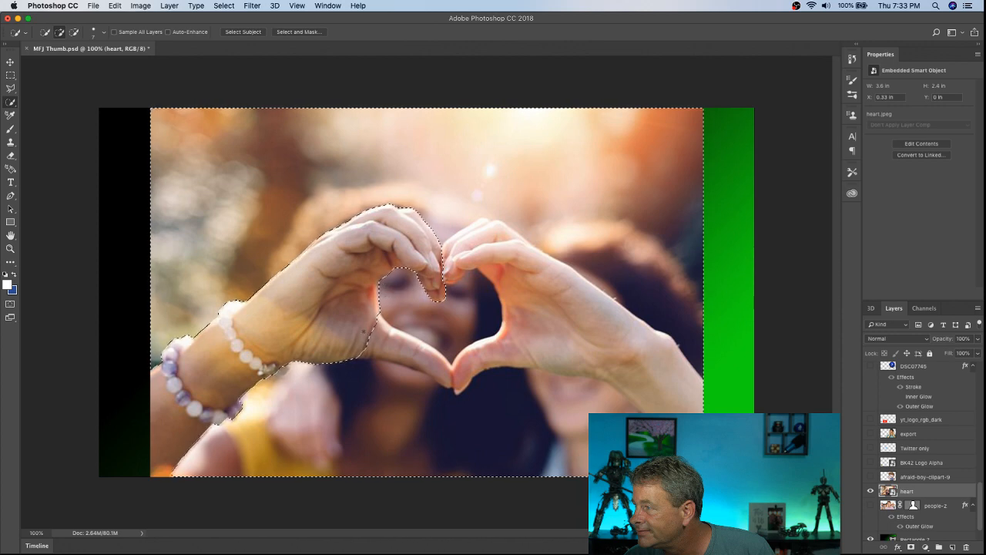
pyautogui.keyDown('alt'); pyautogui.click(390, 338); pyautogui.keyUp('alt')
pyautogui.keyDown('alt'); pyautogui.click(457, 382); pyautogui.keyUp('alt')
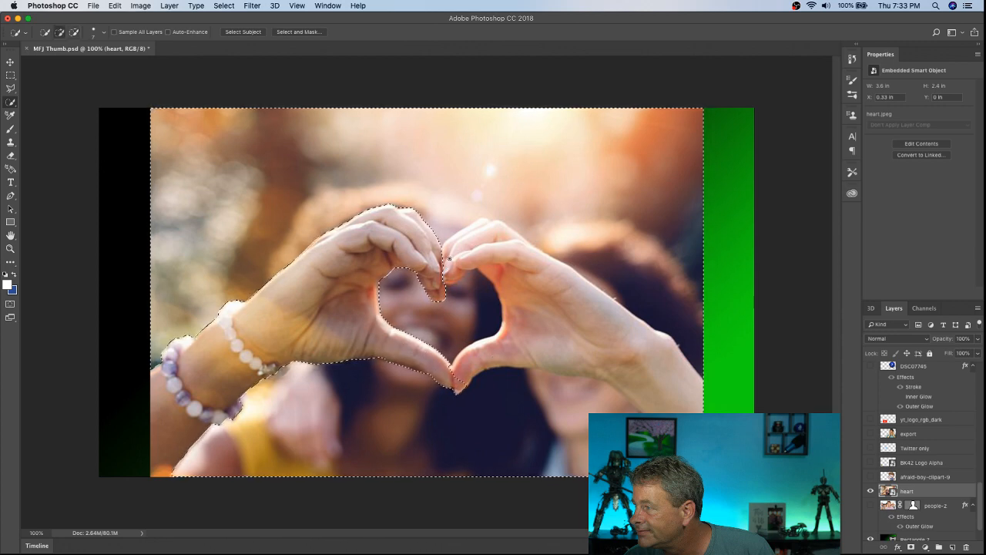
# Step: Subtract the other hand and forearm, without the bracelets, from the background selection
pyautogui.press('alt')
pyautogui.keyDown('alt'); pyautogui.click(478, 251); pyautogui.keyUp('alt')
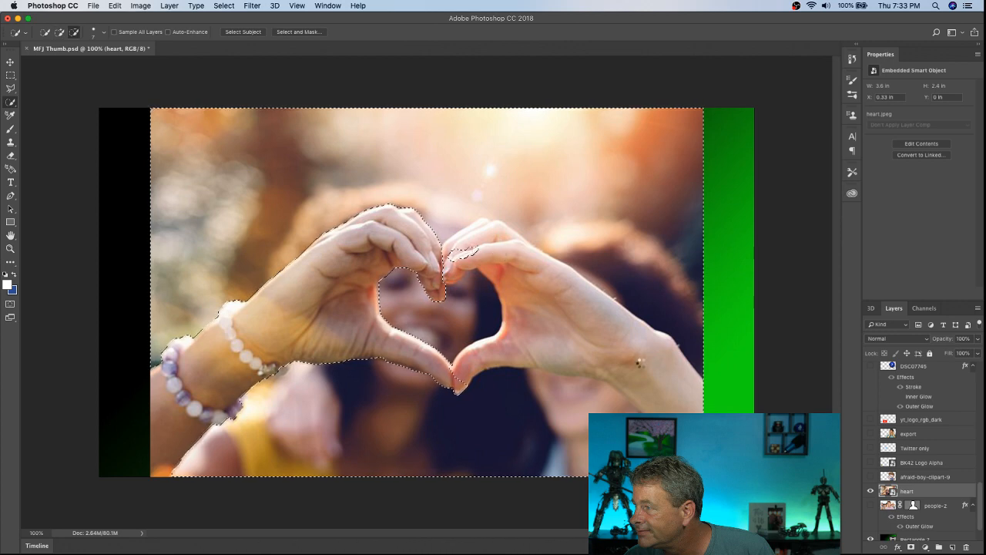
pyautogui.moveTo(528, 278)
pyautogui.mouseDown()
pyautogui.moveTo(574, 275)
pyautogui.moveTo(606, 314)
pyautogui.moveTo(693, 367)
pyautogui.moveTo(673, 401)
pyautogui.moveTo(651, 380)
pyautogui.mouseUp()
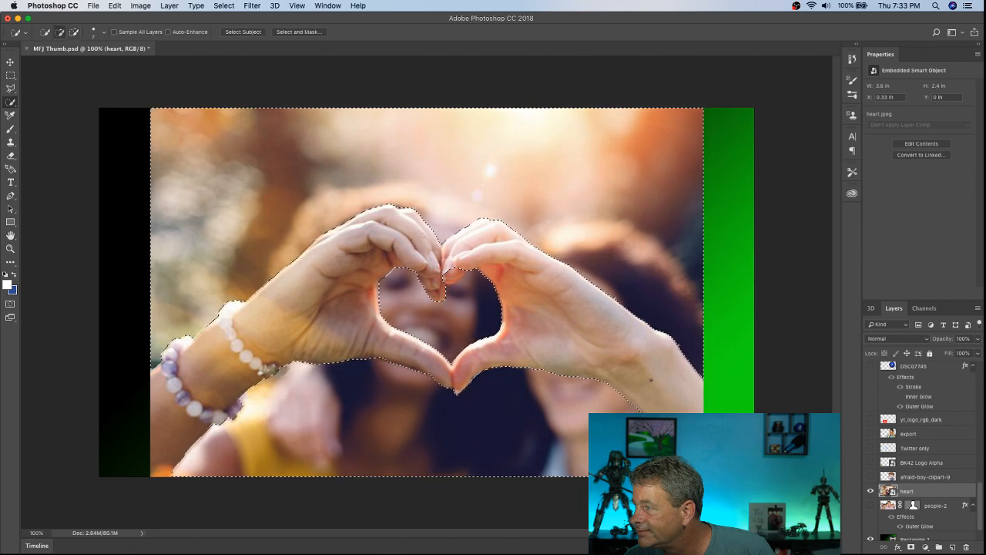
pyautogui.press('alt')
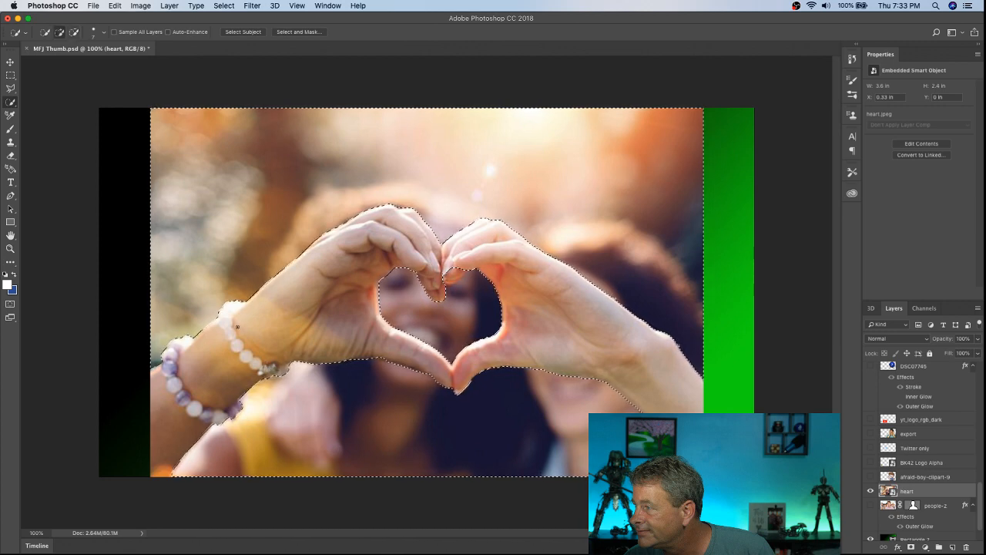
# Step: Smooth the selection with a sample radius of 5 pixels
pyautogui.click(223, 6)
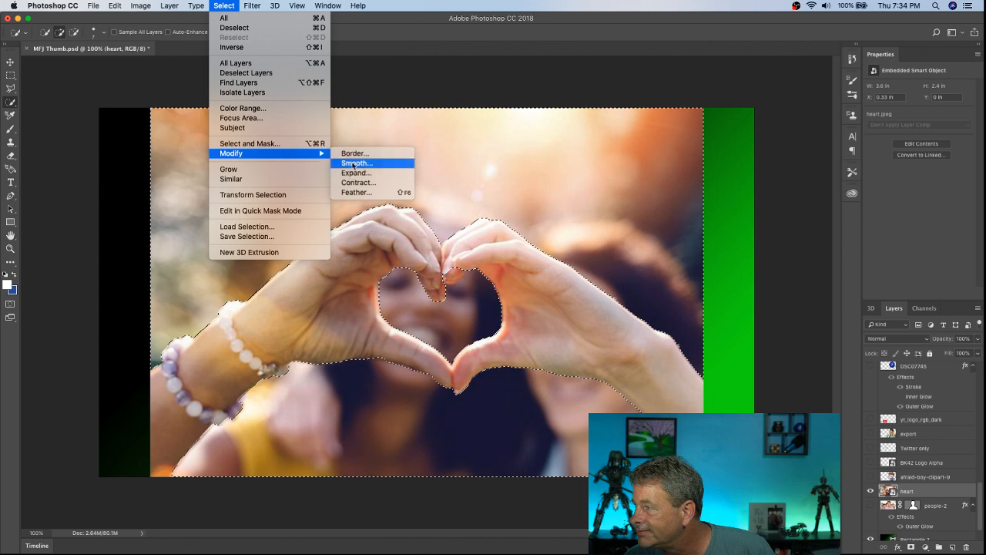
pyautogui.click(353, 165)
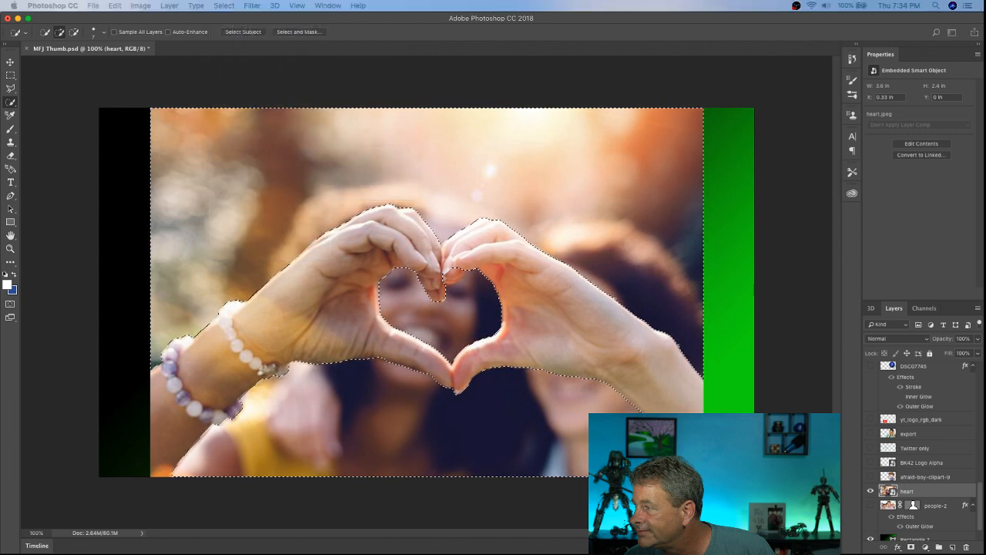
pyautogui.moveTo(506, 273); pyautogui.dragTo(585, 121)
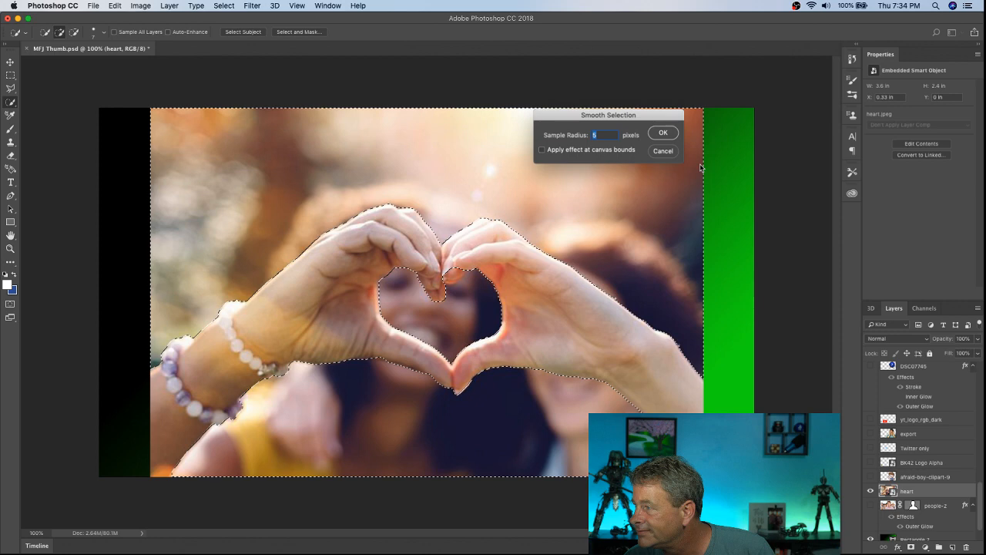
pyautogui.press('Return')
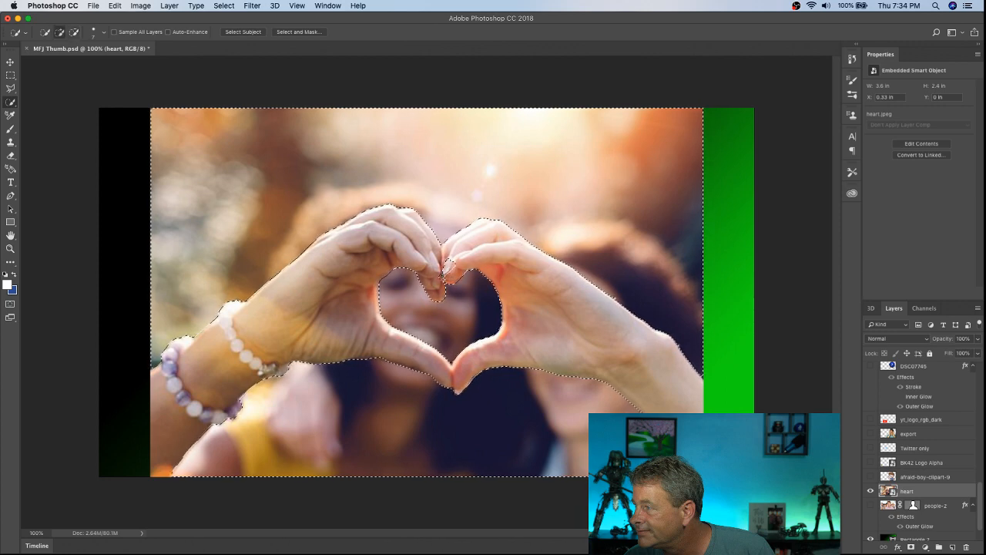
# Step: Rasterize the heart smart object and clear the selected background around the hands
pyautogui.press('alt')
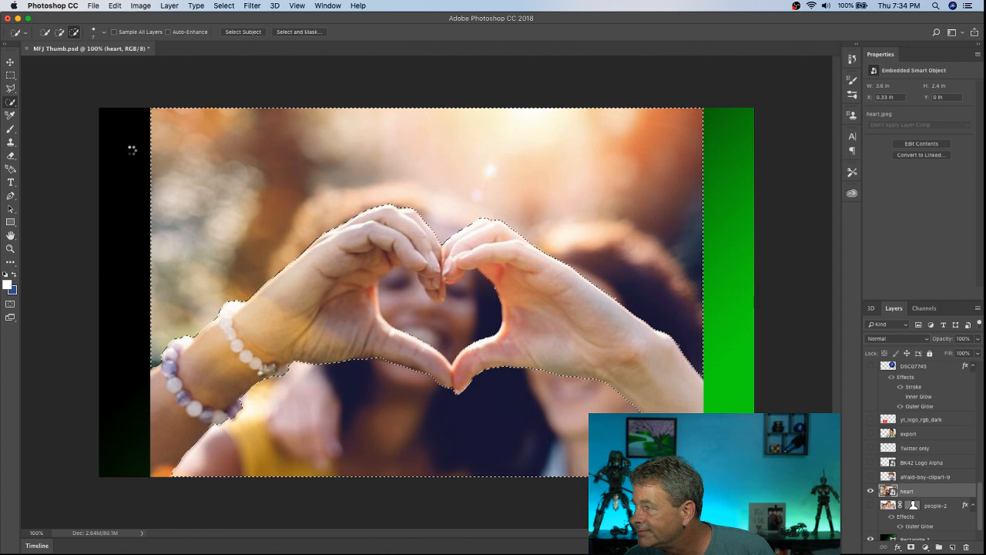
pyautogui.click(11, 154)
pyautogui.click(493, 223)
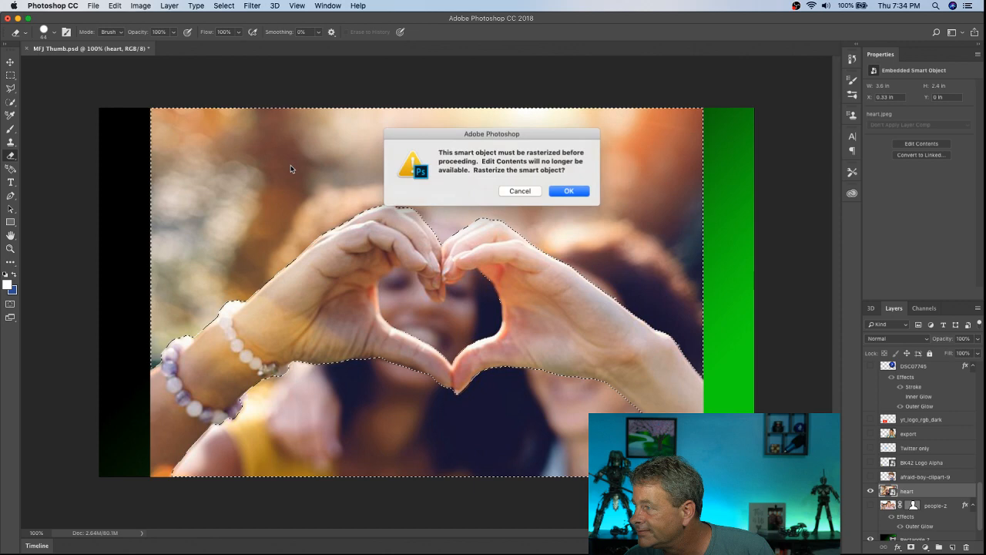
pyautogui.click(568, 191)
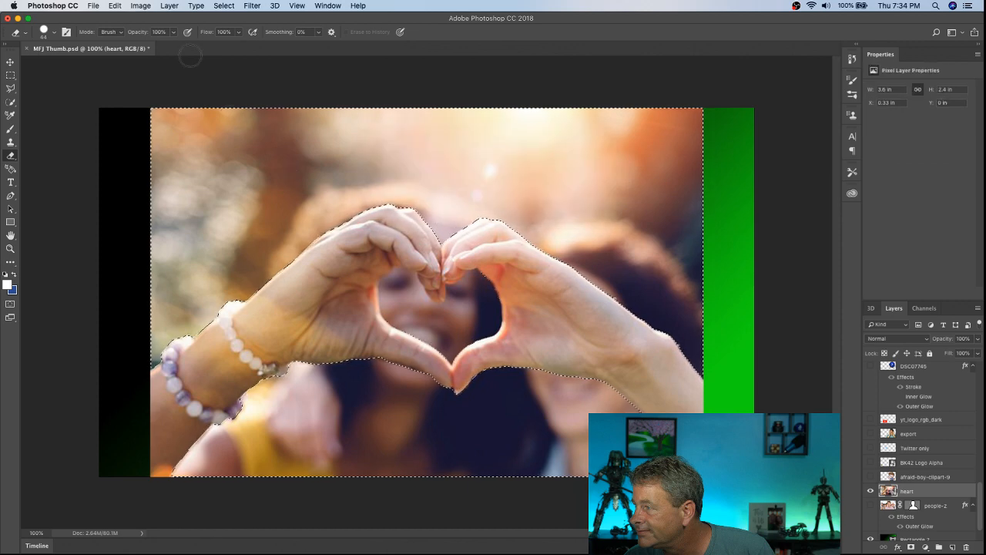
pyautogui.click(115, 6)
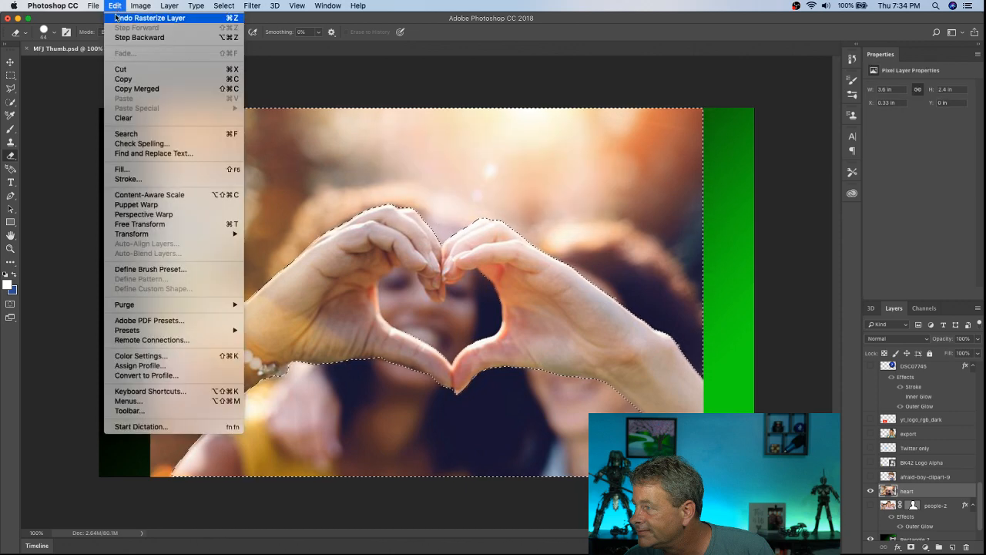
pyautogui.click(129, 119)
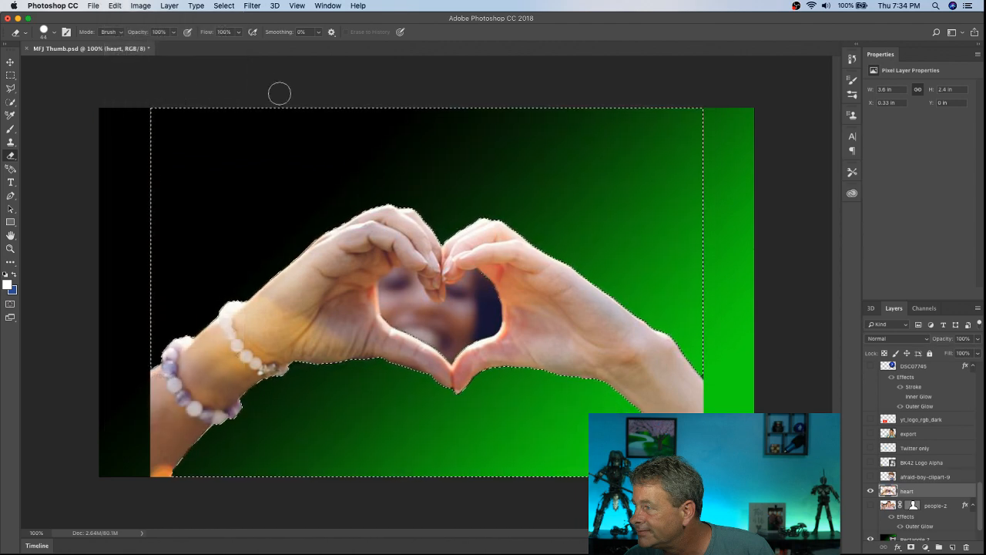
# Step: Deselect the background and erase the leftover outline along the outer edges of the heart layer
pyautogui.click(223, 5)
pyautogui.click(231, 29)
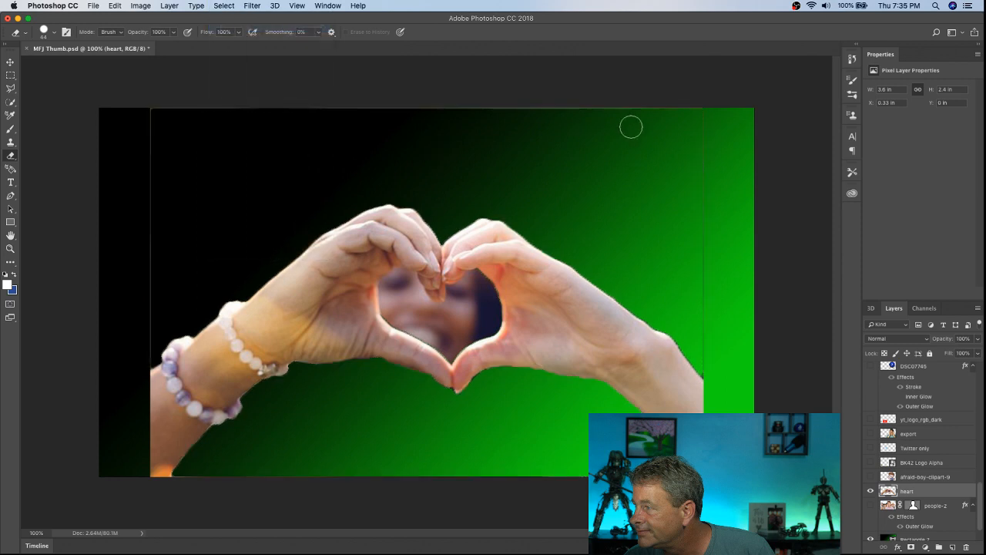
pyautogui.moveTo(710, 372); pyautogui.dragTo(705, 258)
pyautogui.moveTo(706, 159); pyautogui.dragTo(696, 70)
pyautogui.moveTo(365, 107); pyautogui.dragTo(145, 110)
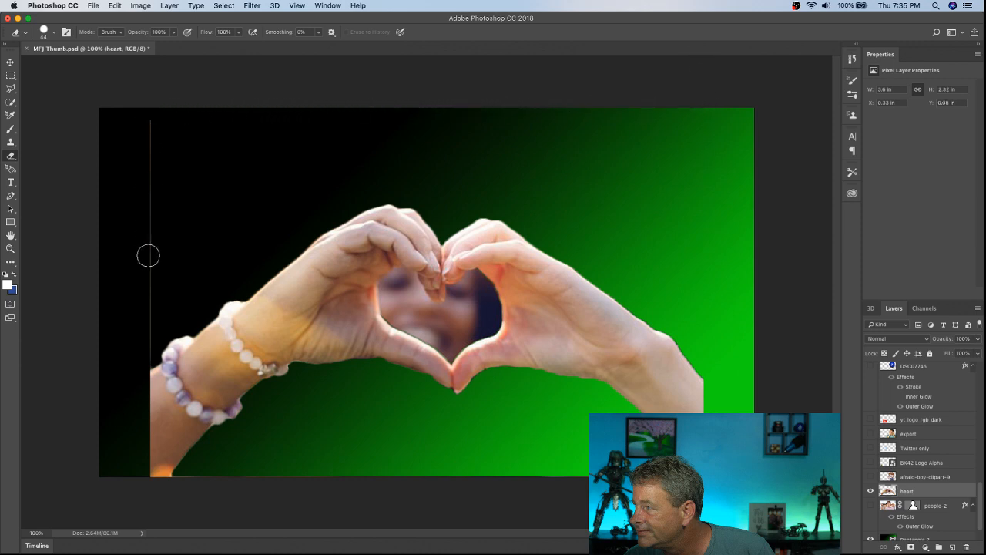
pyautogui.moveTo(145, 358); pyautogui.dragTo(145, 100)
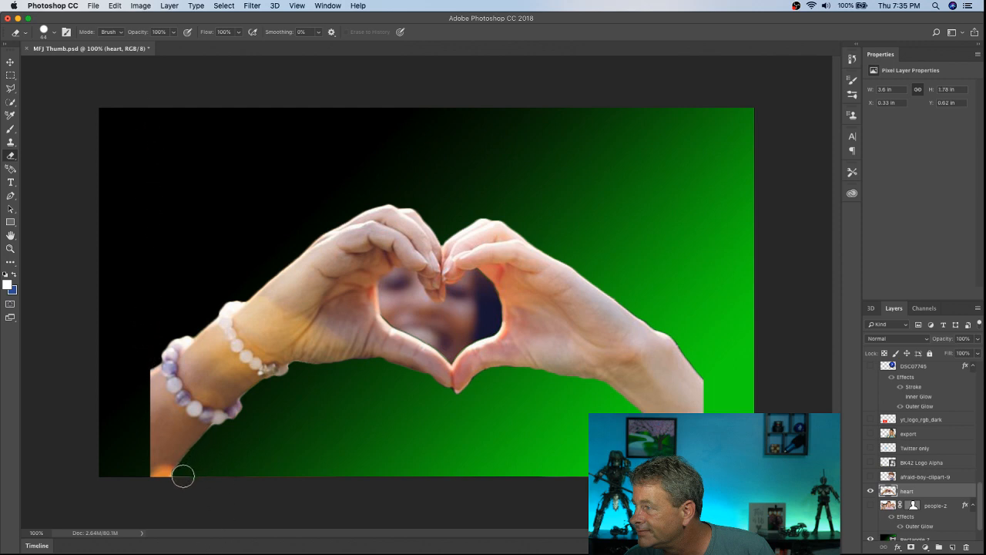
pyautogui.moveTo(180, 483); pyautogui.dragTo(600, 478)
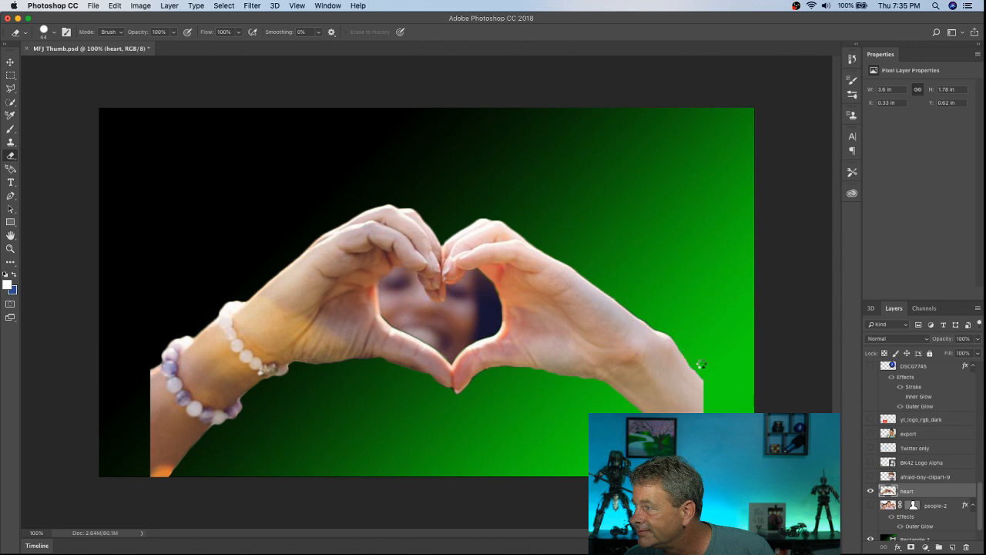
# Step: Undo the last eraser stroke and check the edges of the cut-out hands at 200% zoom
pyautogui.click(114, 7)
pyautogui.click(128, 19)
pyautogui.press('super+plus')
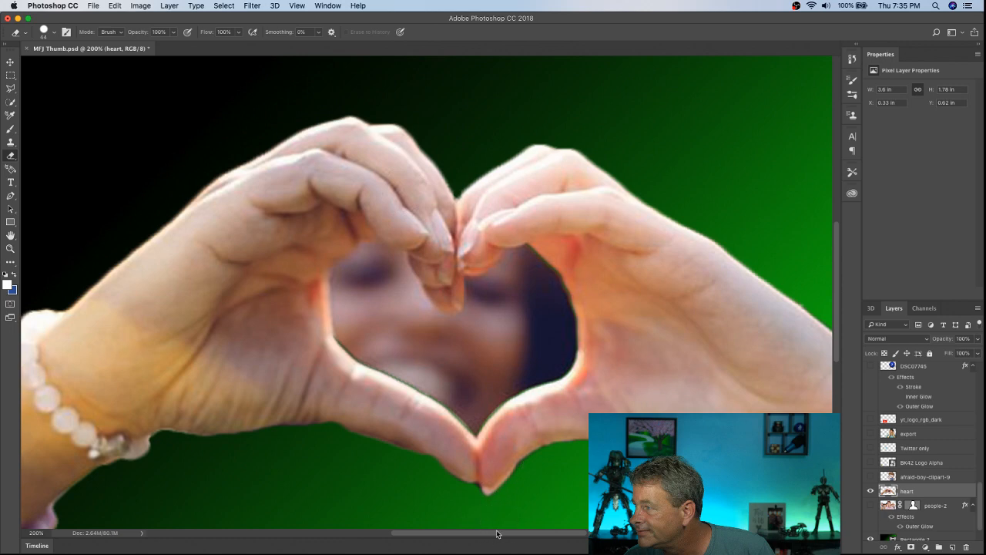
pyautogui.moveTo(497, 537); pyautogui.dragTo(577, 536)
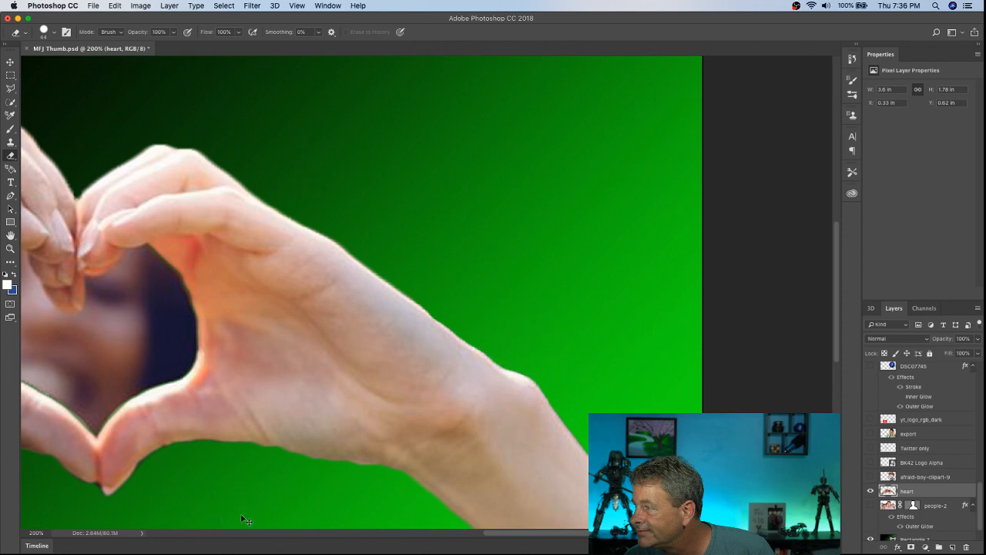
pyautogui.press('super+minus')
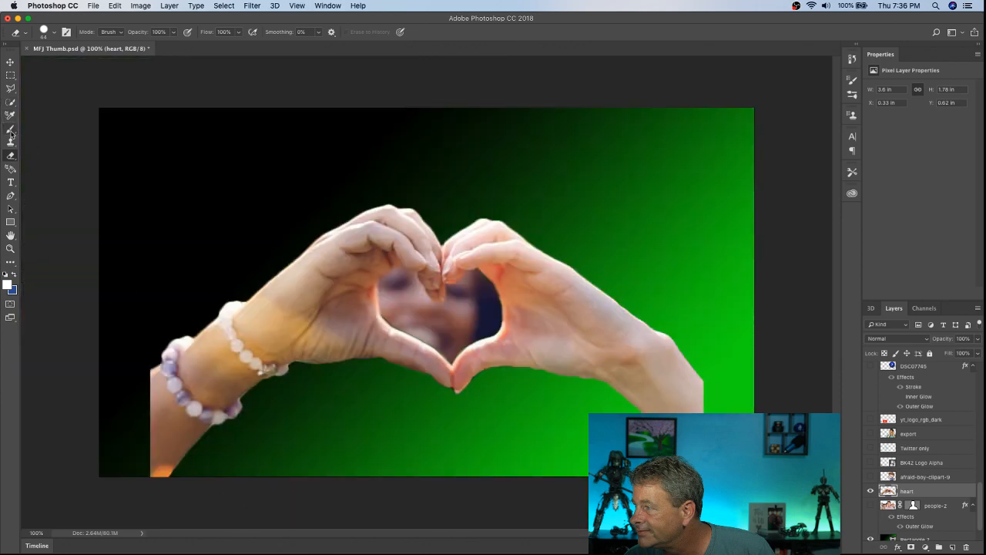
# Step: Clear the face showing inside the heart opening using a Quick Selection, and deselect the area
pyautogui.click(9, 93)
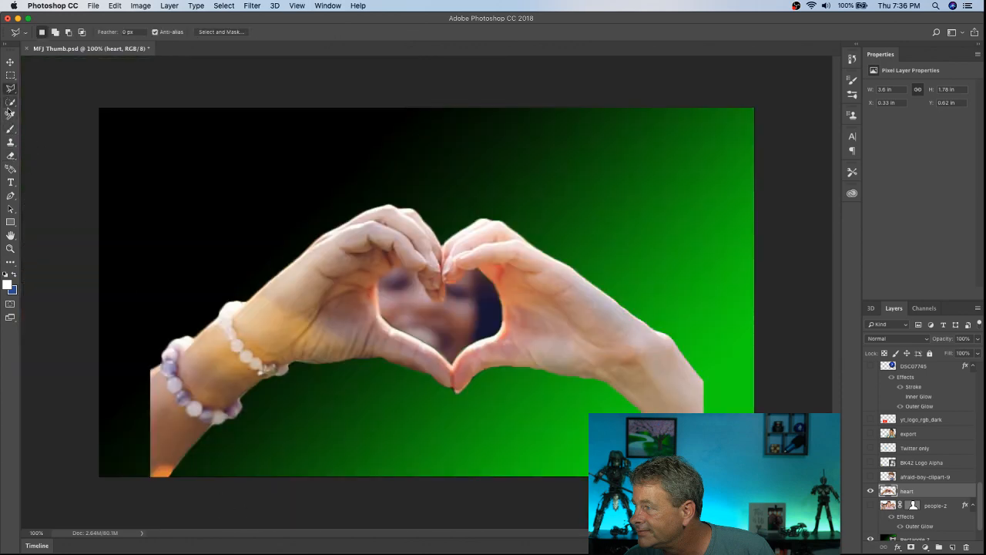
pyautogui.click(10, 103)
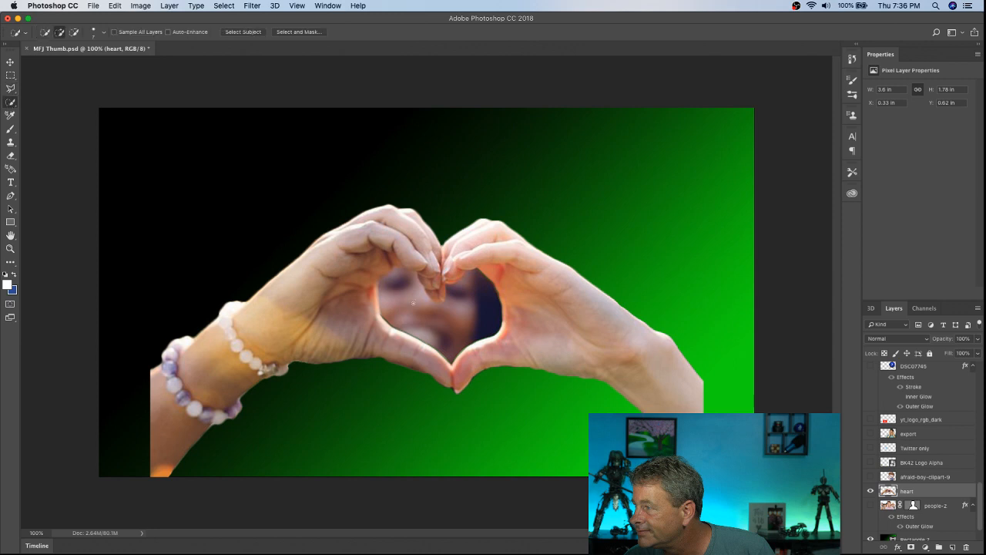
pyautogui.moveTo(475, 316)
pyautogui.mouseDown()
pyautogui.moveTo(482, 291)
pyautogui.moveTo(443, 293)
pyautogui.mouseUp()
pyautogui.press('alt')
pyautogui.click(115, 5)
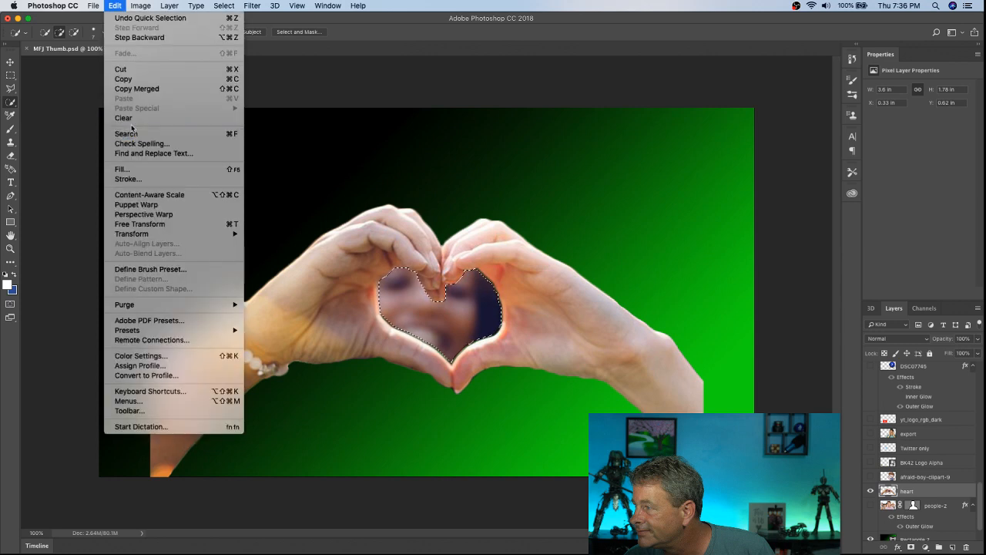
pyautogui.click(123, 118)
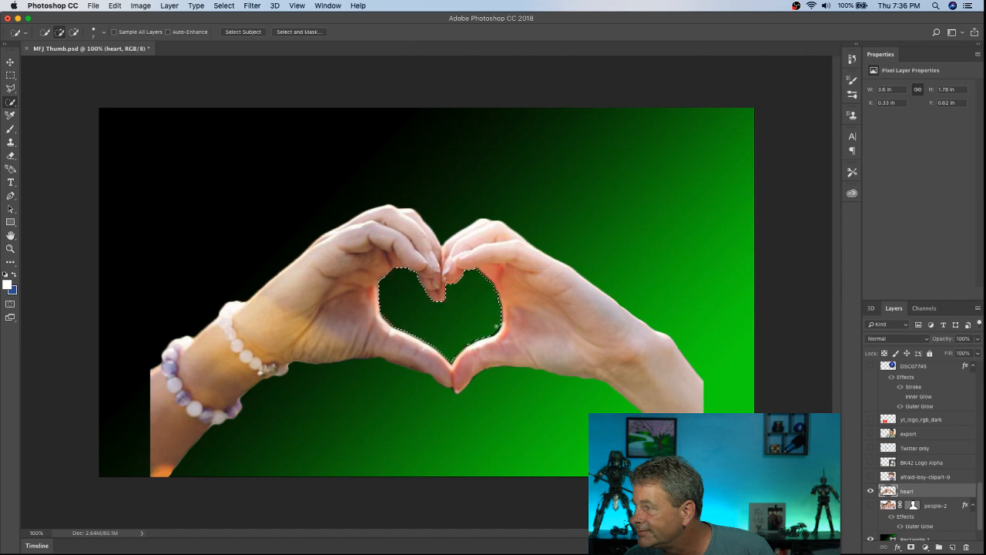
pyautogui.click(225, 9)
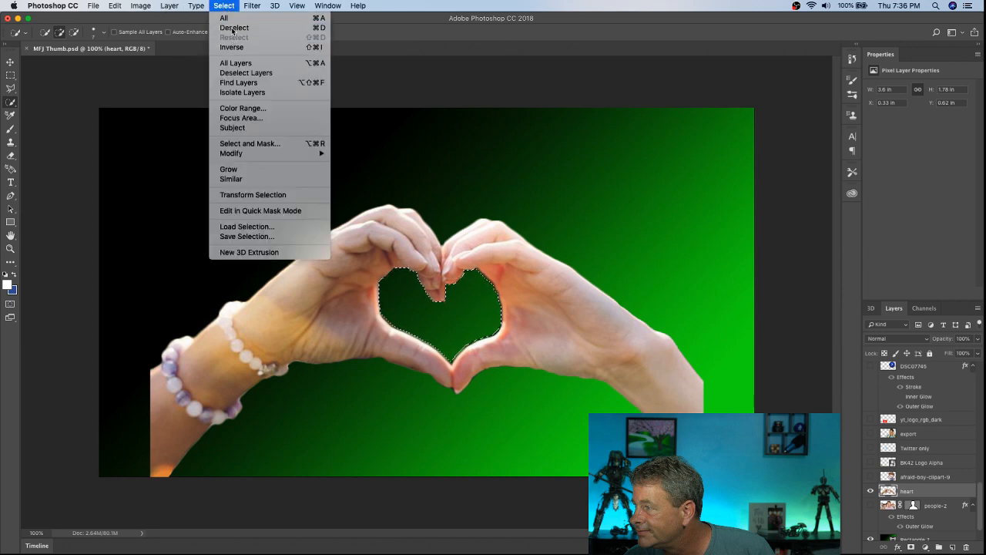
pyautogui.click(233, 28)
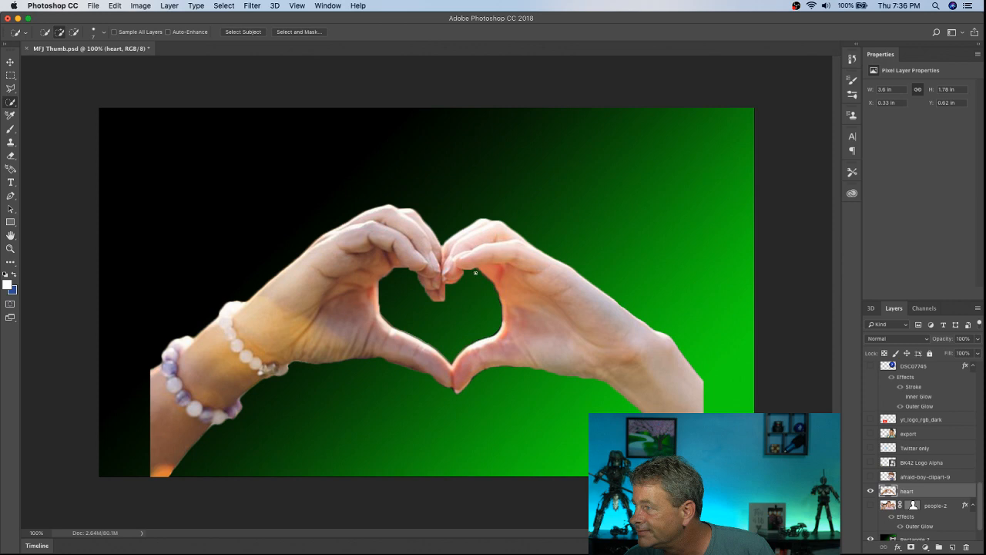
pyautogui.click(10, 155)
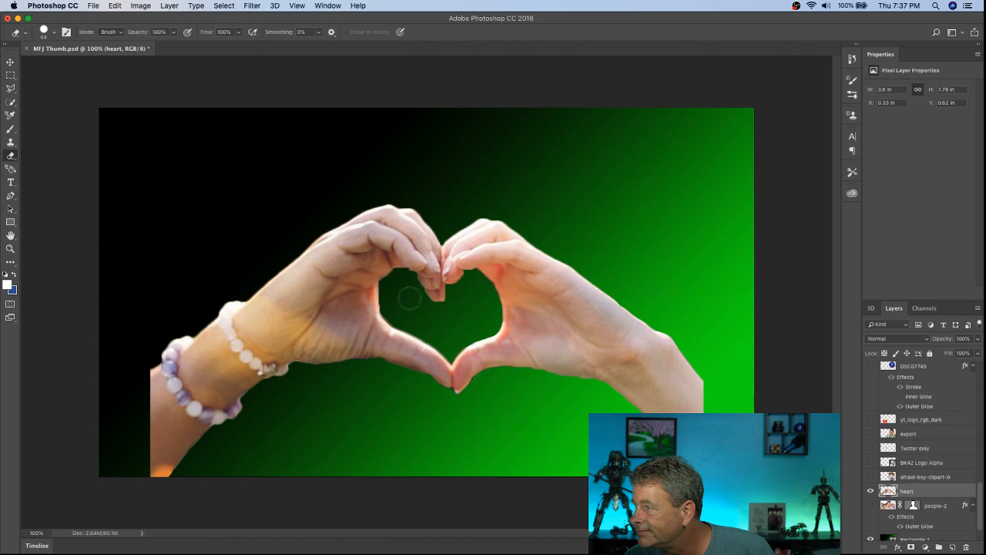
# Step: Scale the cut-out hands to about 118% and position them so the arms span the full canvas width
pyautogui.click(10, 61)
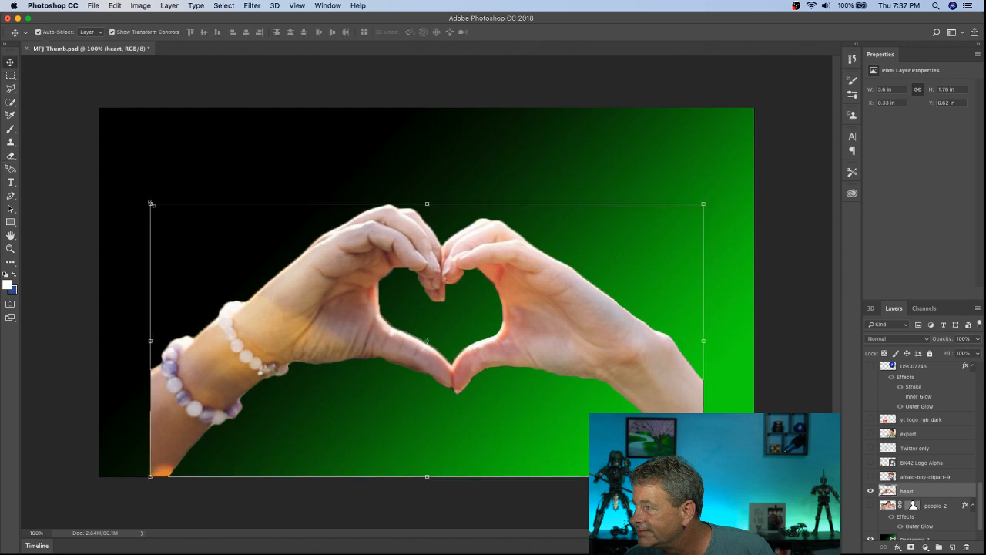
pyautogui.moveTo(151, 205); pyautogui.dragTo(54, 91)
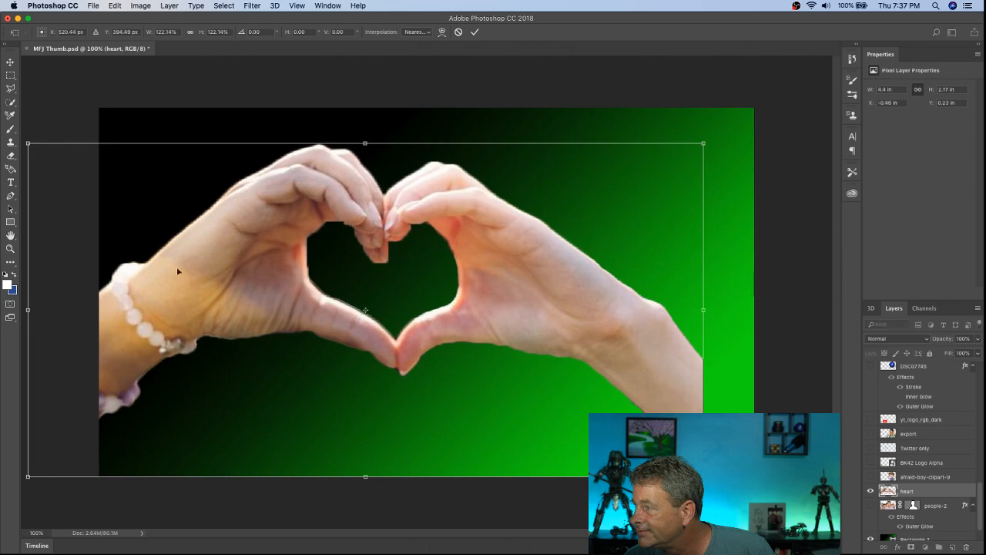
pyautogui.moveTo(230, 308); pyautogui.dragTo(301, 309)
pyautogui.moveTo(774, 476); pyautogui.dragTo(754, 466)
pyautogui.moveTo(551, 406); pyautogui.dragTo(548, 423)
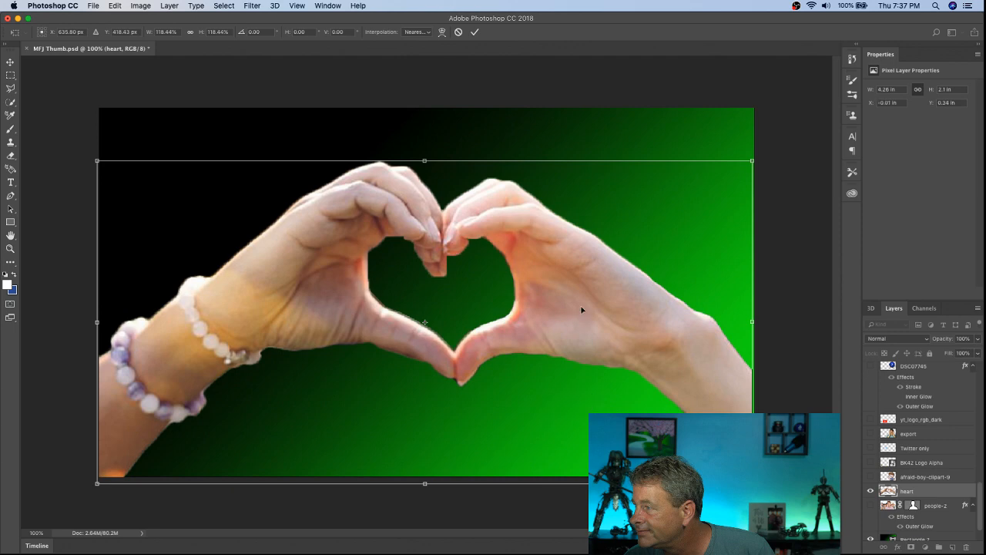
pyautogui.click(474, 32)
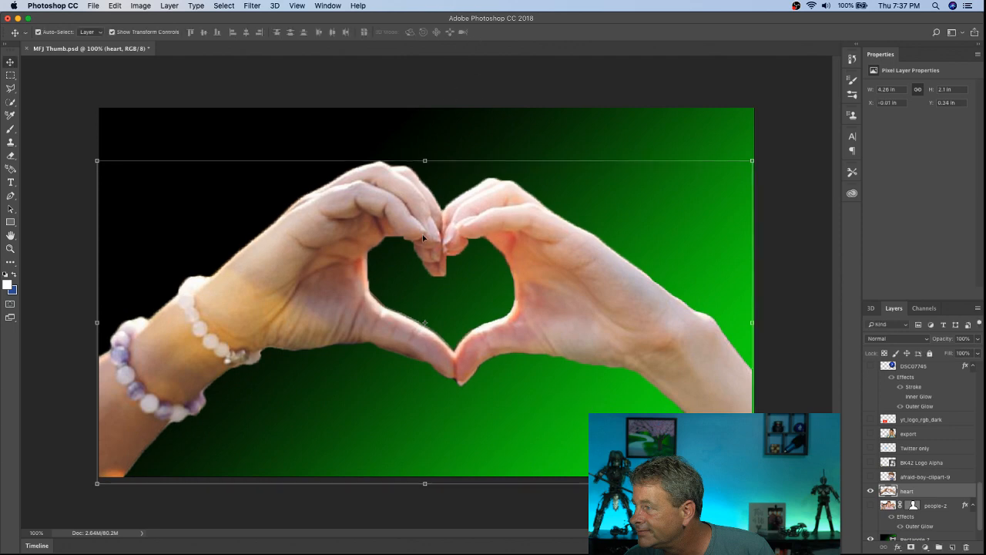
# Step: Show the hidden How Youtubers Make Money title with its text replaced by BFF, placed beneath the heart-shaped hands
pyautogui.moveTo(982, 507); pyautogui.dragTo(981, 385)
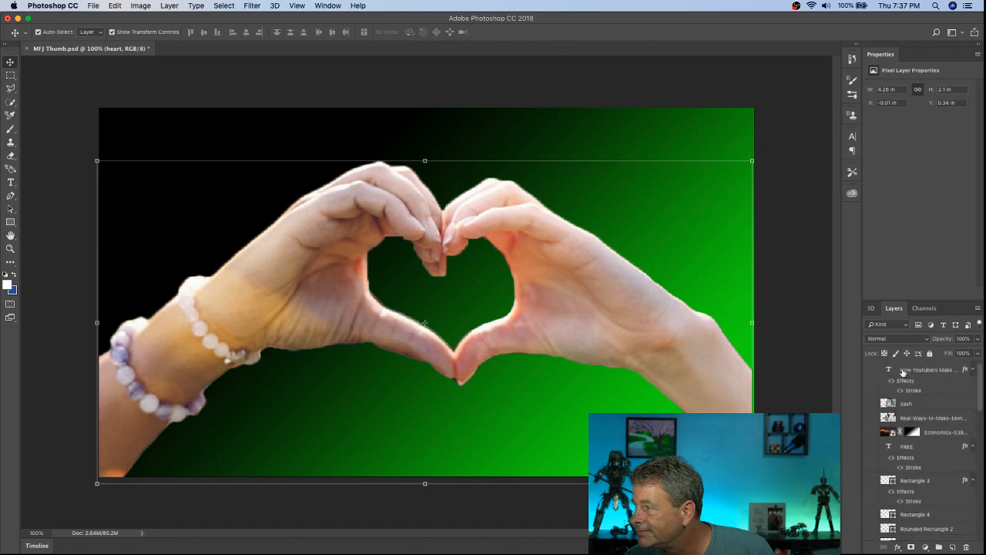
pyautogui.click(870, 369)
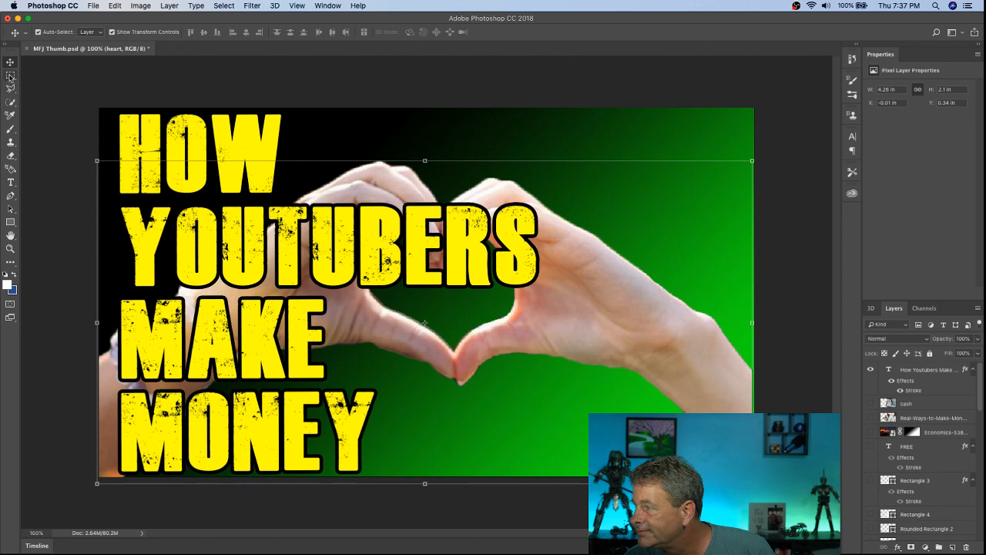
pyautogui.click(10, 182)
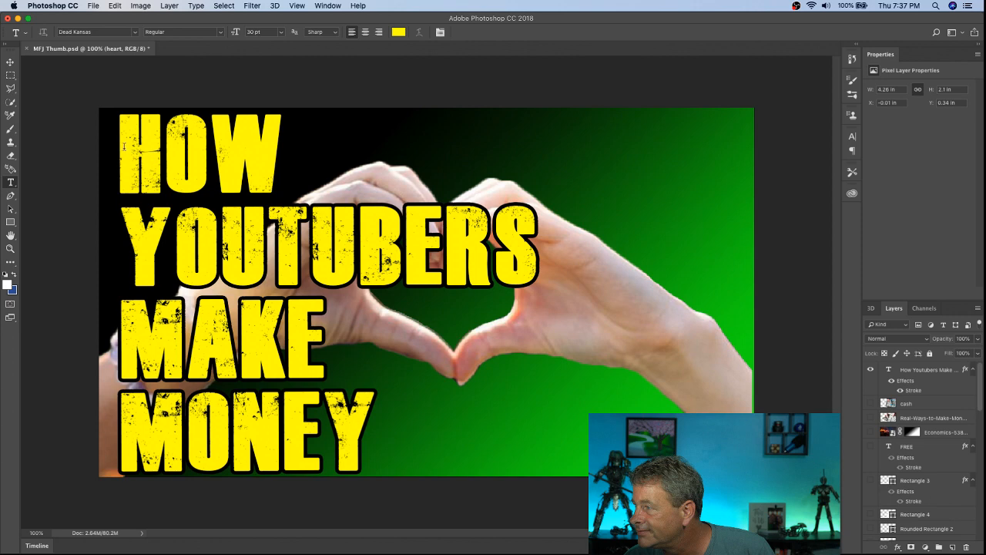
pyautogui.moveTo(124, 146); pyautogui.dragTo(474, 521)
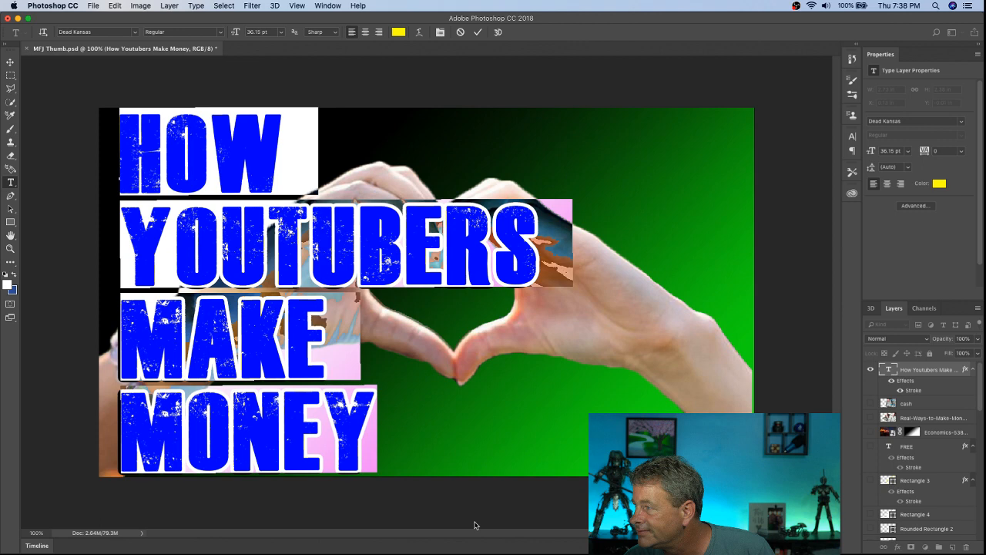
pyautogui.write('BFF')
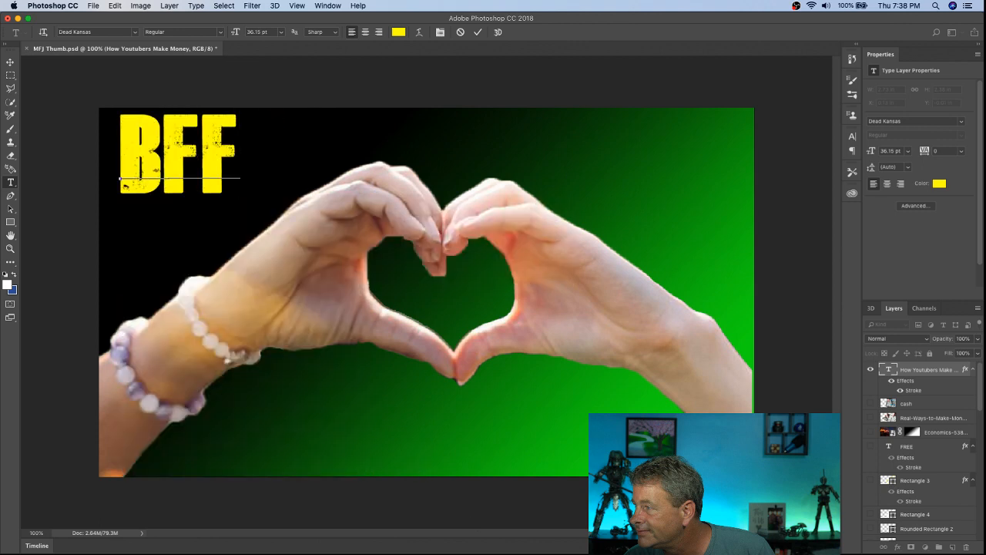
pyautogui.click(478, 31)
pyautogui.click(11, 62)
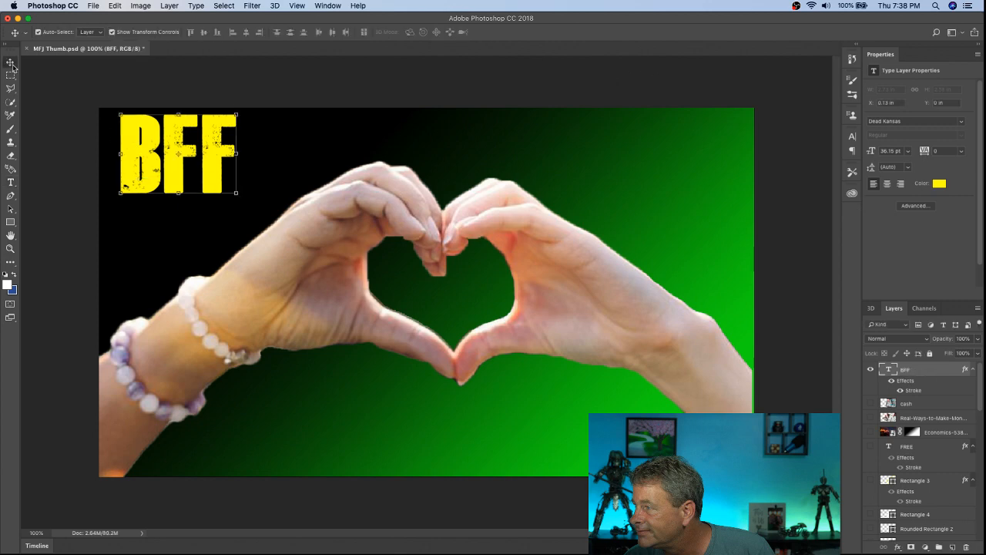
pyautogui.moveTo(144, 173); pyautogui.dragTo(429, 440)
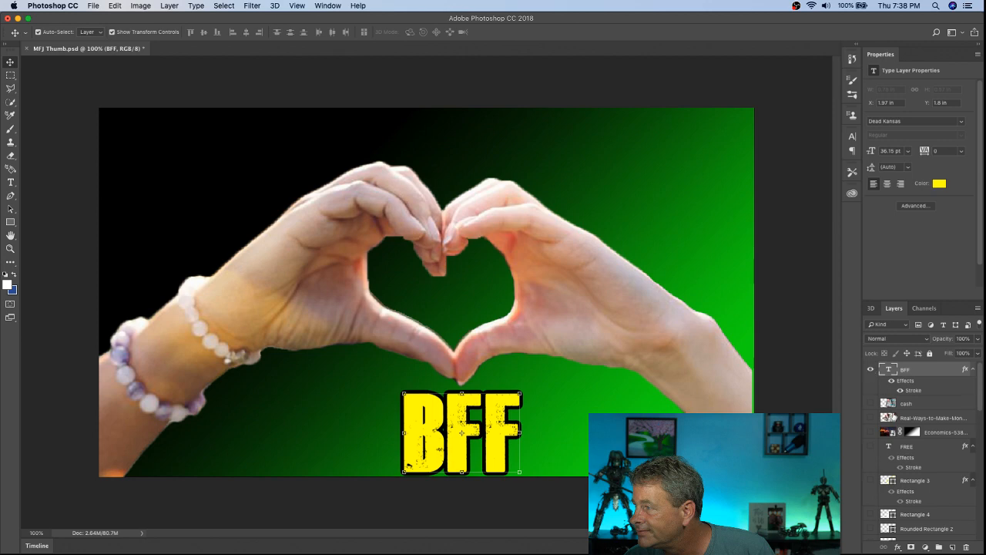
# Step: Preview the Economics chart layer over the hands and hide it again
pyautogui.scroll(-1, 892, 416)
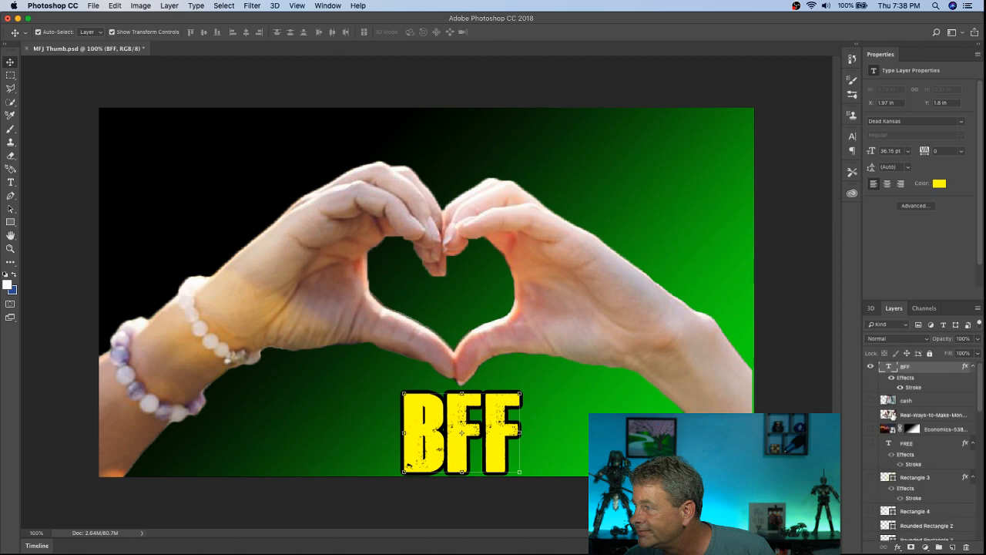
pyautogui.click(871, 429)
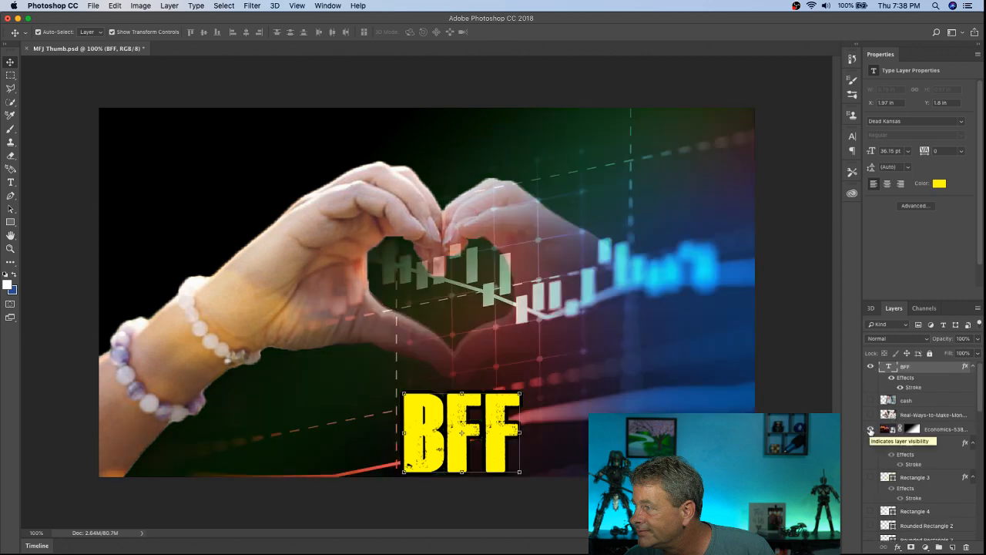
pyautogui.click(870, 429)
pyautogui.scroll(-3, 890, 462)
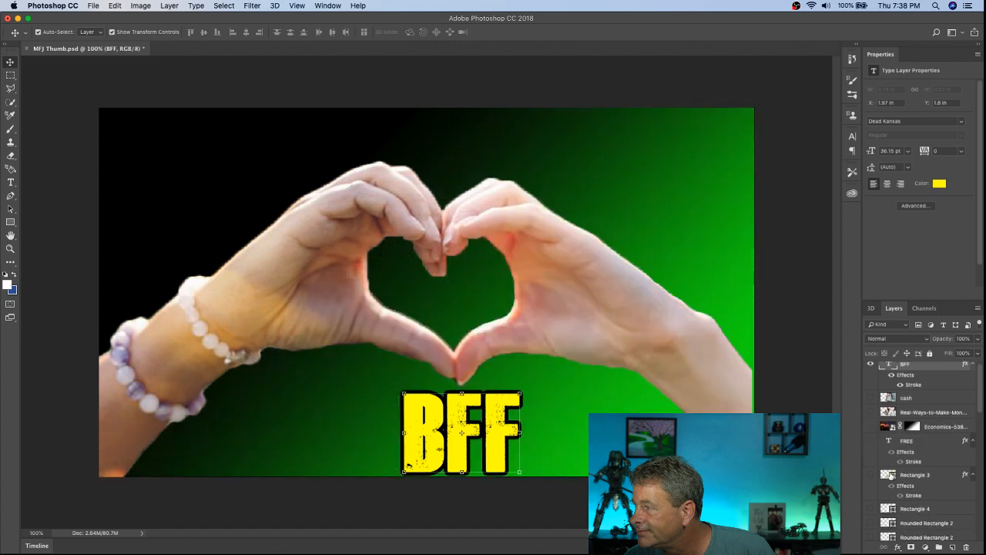
pyautogui.scroll(-5, 891, 476)
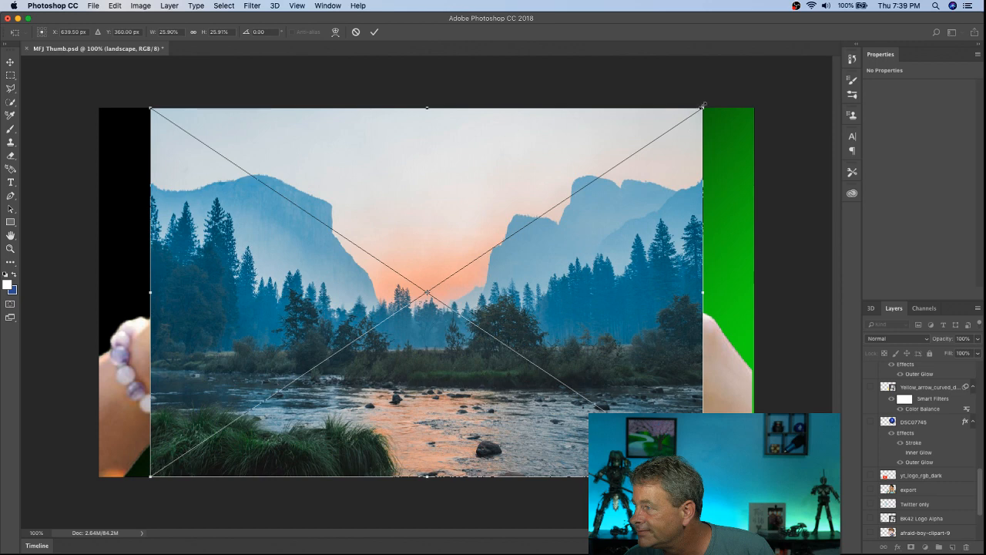
# Step: Scale the placed landscape image to about 31% so it covers the canvas, and move its layer directly below the heart layer
pyautogui.moveTo(704, 104); pyautogui.dragTo(768, 85)
pyautogui.moveTo(151, 70); pyautogui.dragTo(85, 51)
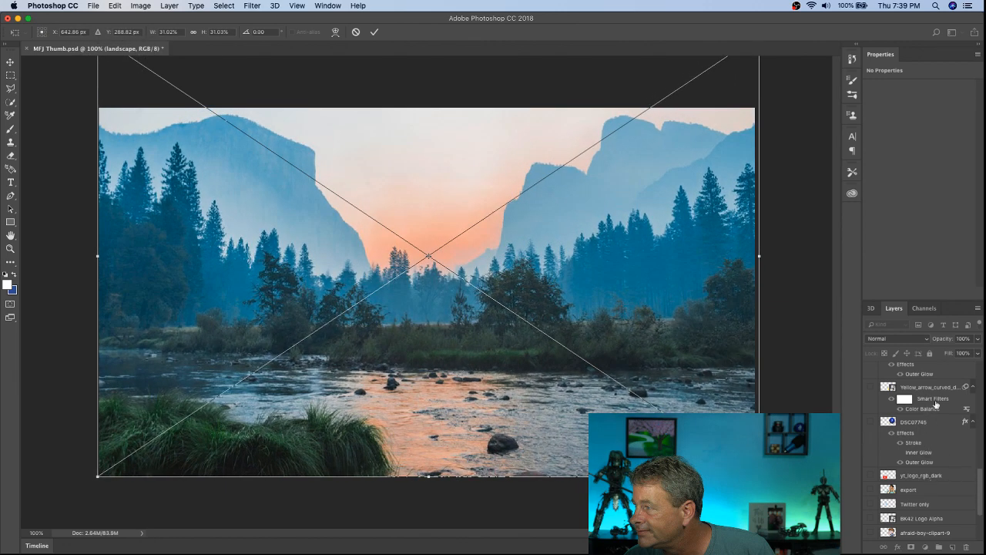
pyautogui.scroll(10, 981, 496)
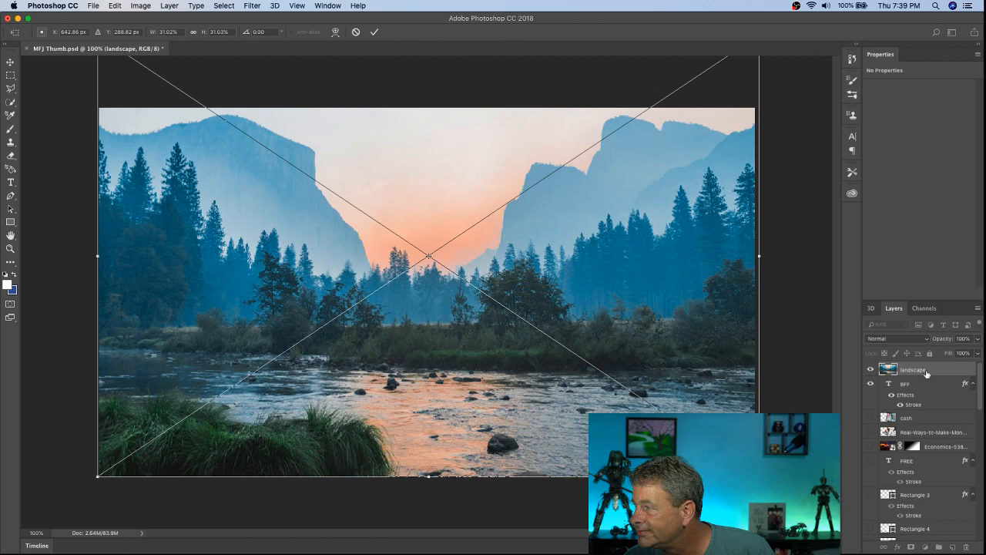
pyautogui.click(374, 31)
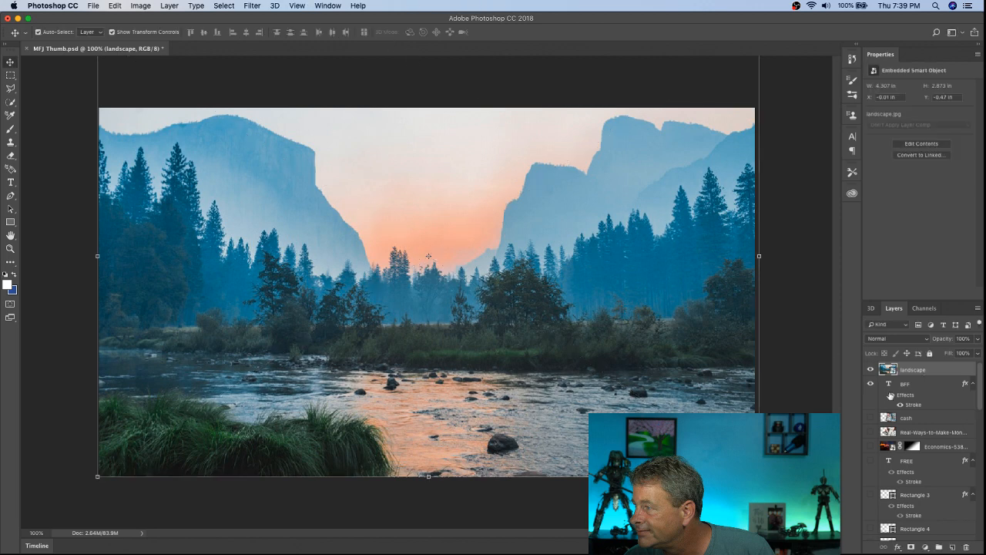
pyautogui.moveTo(917, 373); pyautogui.dragTo(910, 500)
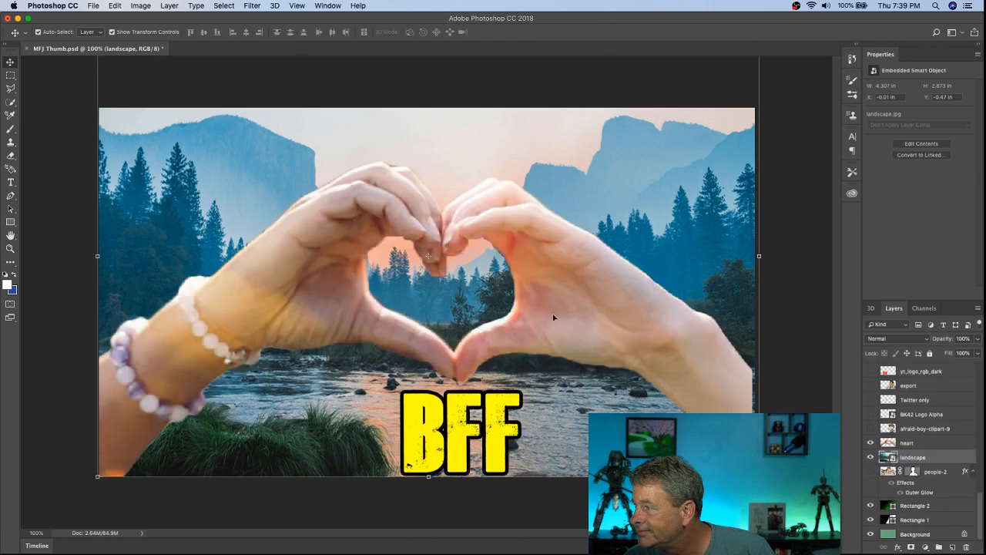
# Step: Move the BFF text up into the opening of the heart-shaped hands
pyautogui.moveTo(460, 441); pyautogui.dragTo(445, 284)
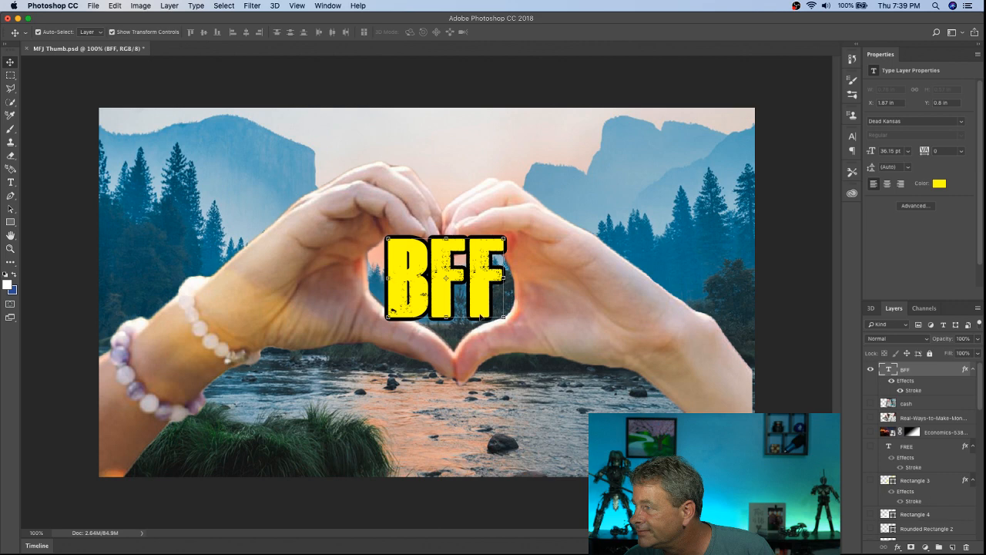
pyautogui.moveTo(980, 390); pyautogui.dragTo(979, 510)
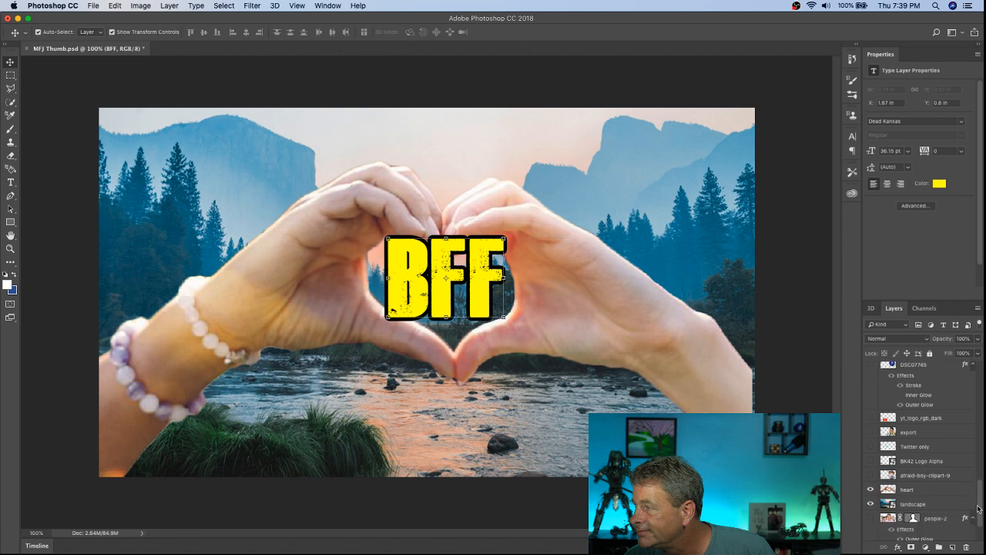
# Step: Outline the heart layer with a red stroke, 6 px wide, positioned outside, at 100% opacity
pyautogui.click(907, 490)
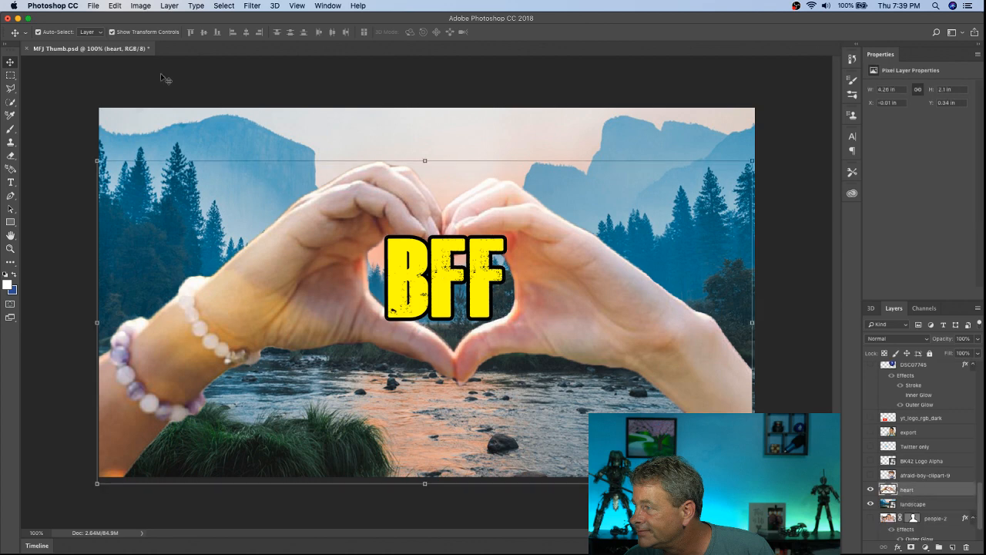
pyautogui.click(141, 6)
pyautogui.moveTo(172, 6)
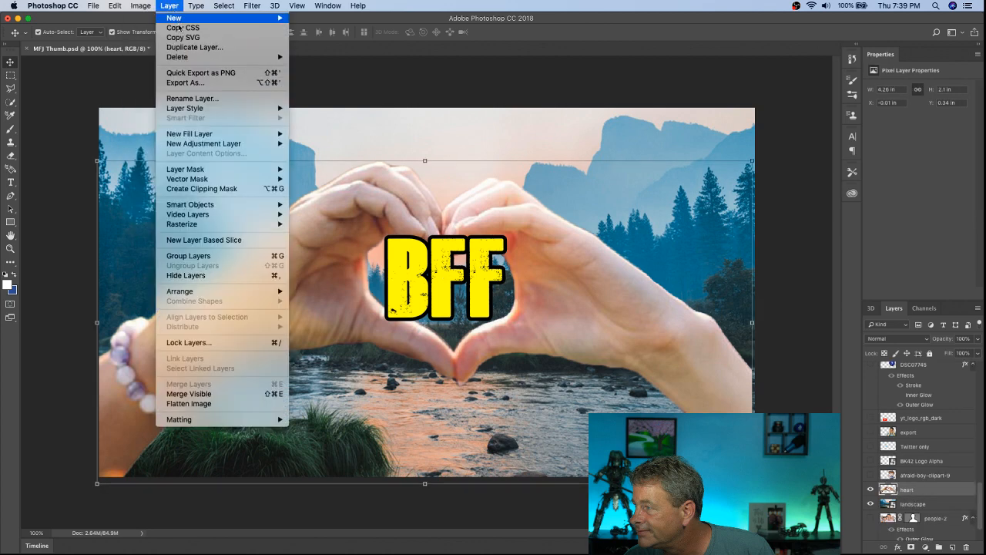
pyautogui.moveTo(204, 110)
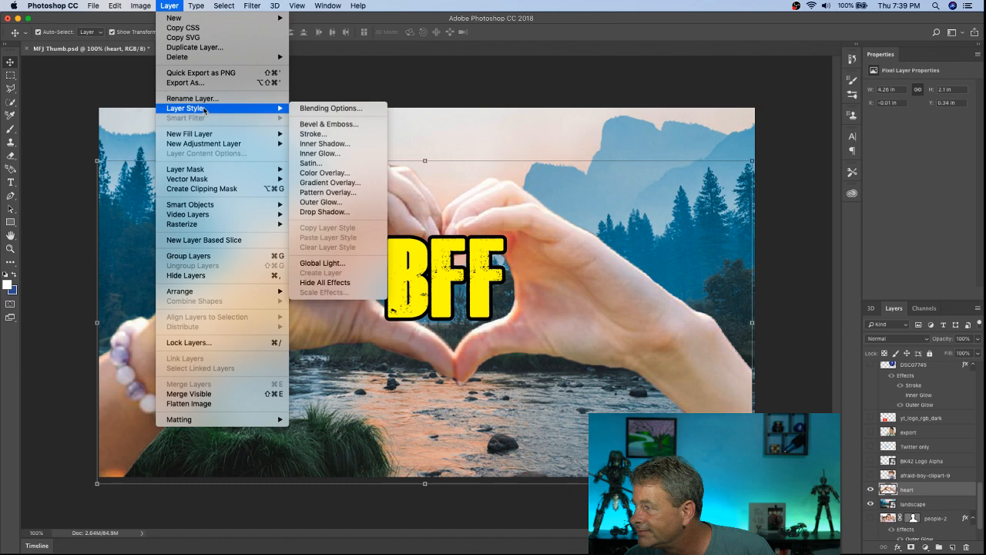
pyautogui.click(331, 135)
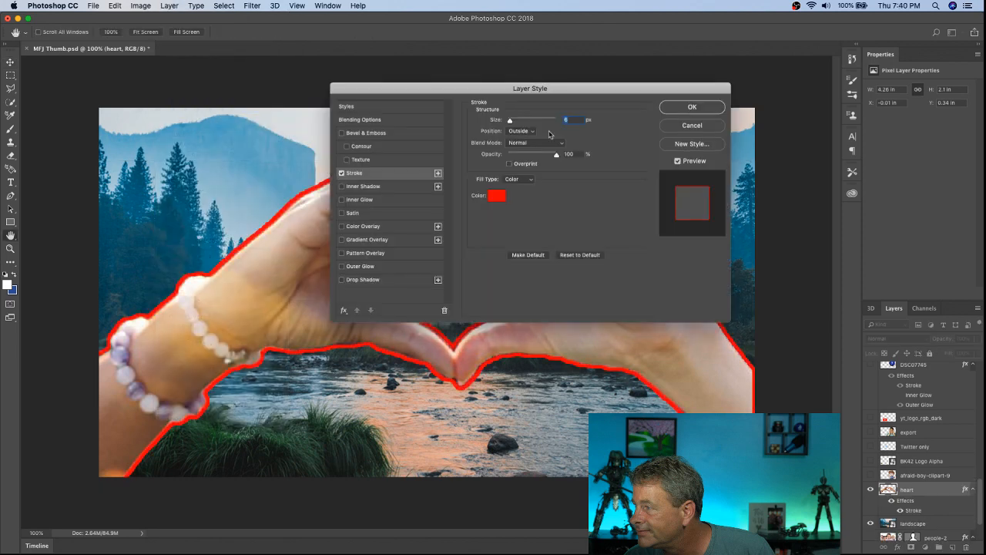
pyautogui.click(707, 109)
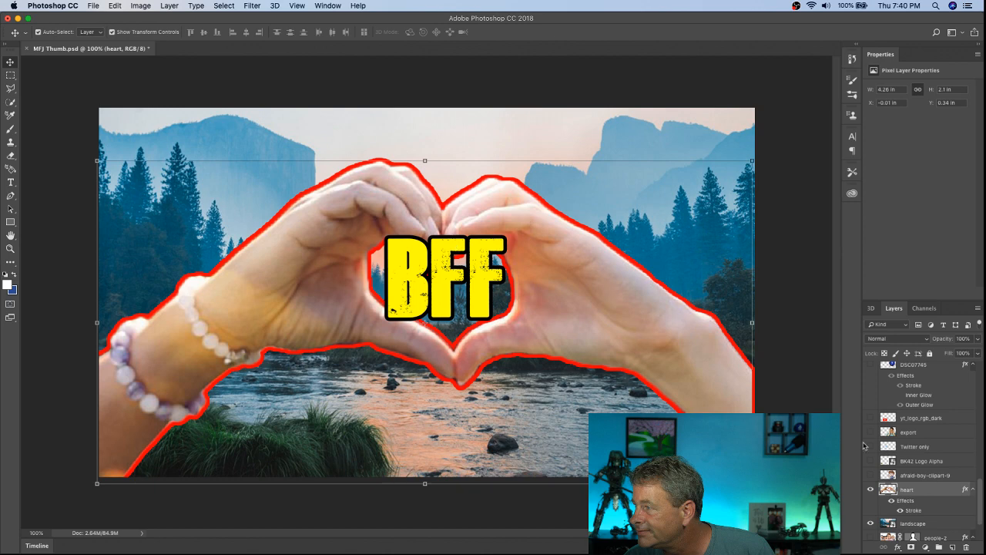
# Step: Reopen the heart layer's stroke style and add a drop shadow effect behind the hands
pyautogui.doubleClick(913, 510)
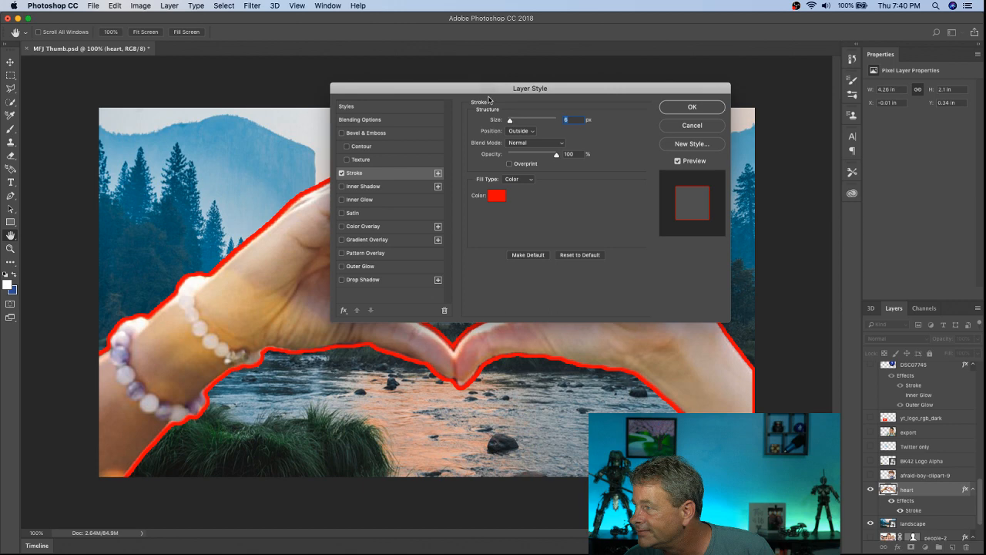
pyautogui.moveTo(489, 89); pyautogui.dragTo(624, 4)
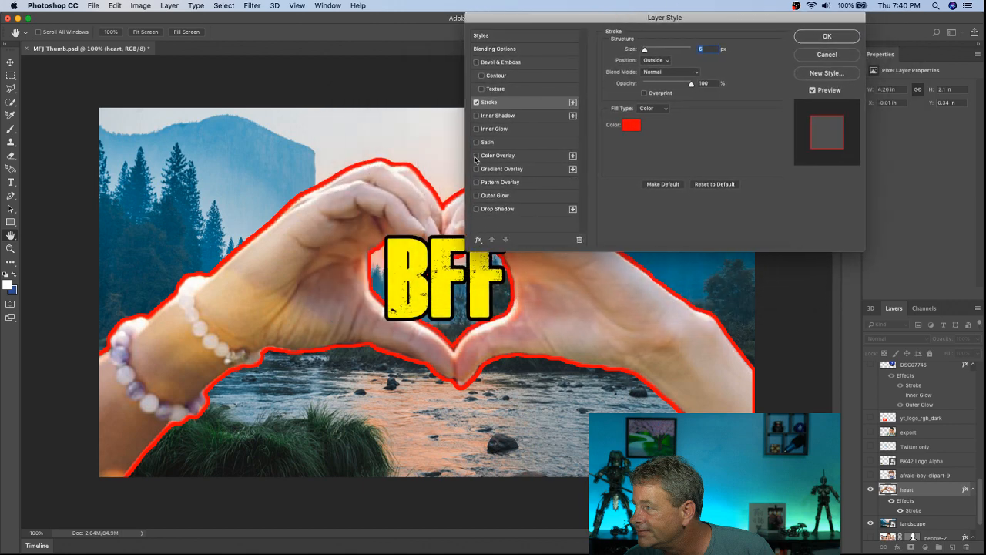
pyautogui.click(476, 211)
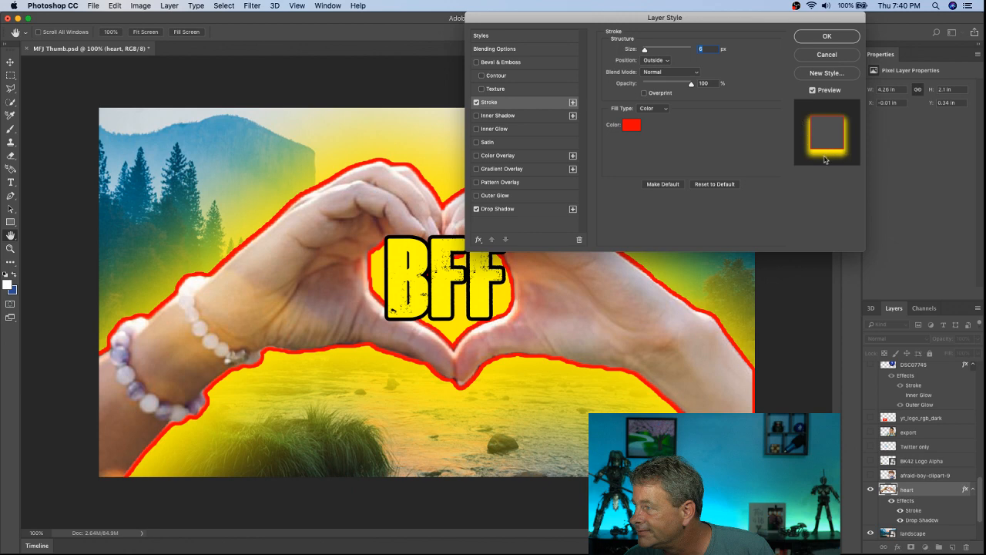
# Step: Change the heart layer's stroke colour to dark grey #454545 and adjust the stroke size
pyautogui.click(630, 126)
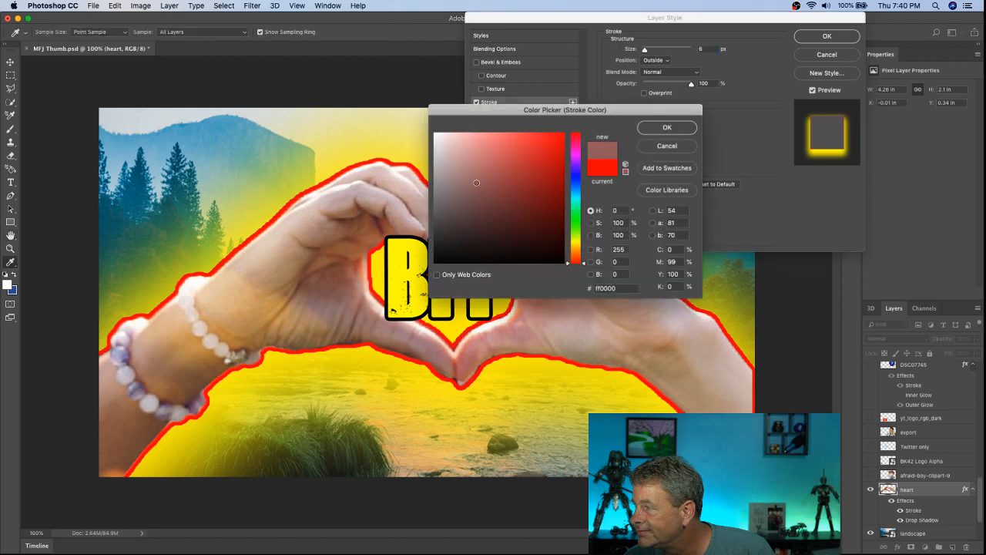
pyautogui.moveTo(476, 183)
pyautogui.mouseDown()
pyautogui.moveTo(429, 131)
pyautogui.moveTo(400, 243)
pyautogui.moveTo(397, 228)
pyautogui.mouseUp()
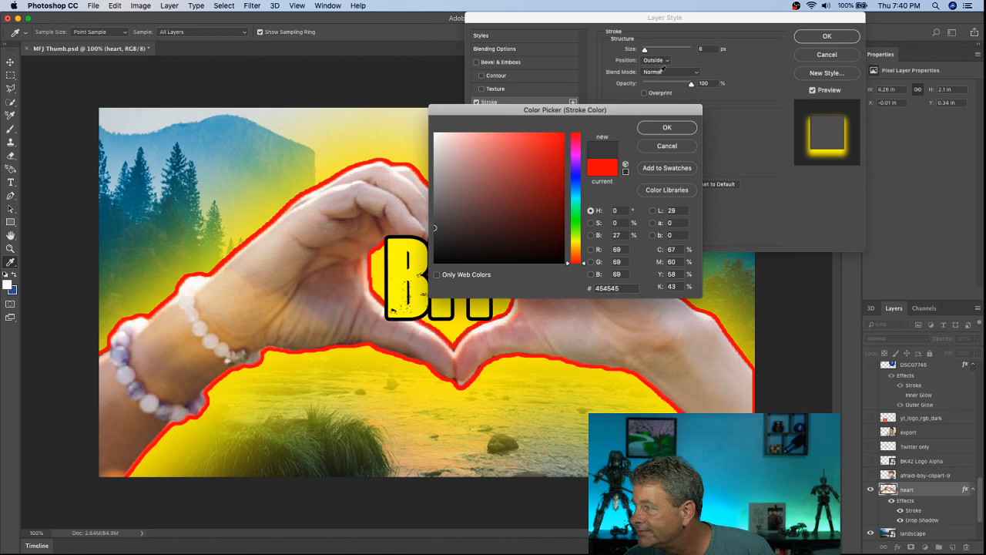
pyautogui.click(664, 128)
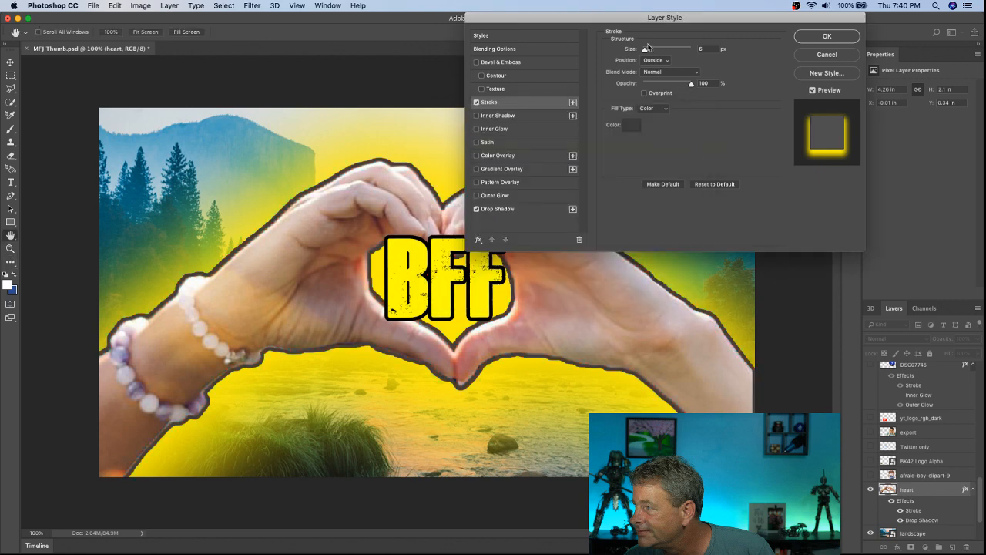
pyautogui.moveTo(647, 47); pyautogui.dragTo(649, 57)
pyautogui.moveTo(651, 51); pyautogui.dragTo(660, 50)
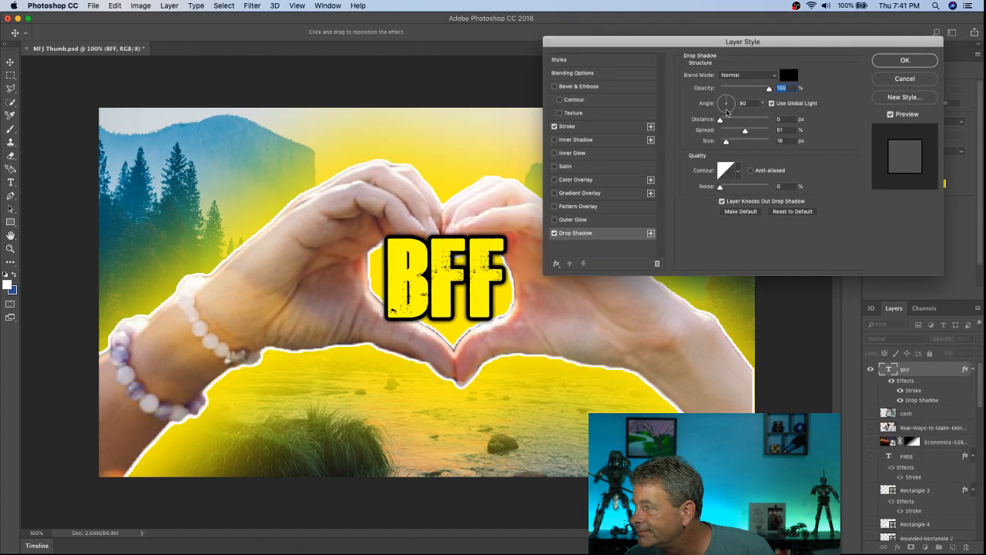
# Step: Set the distance of the BFF text's black drop shadow to 37 px
pyautogui.moveTo(726, 112); pyautogui.dragTo(748, 131)
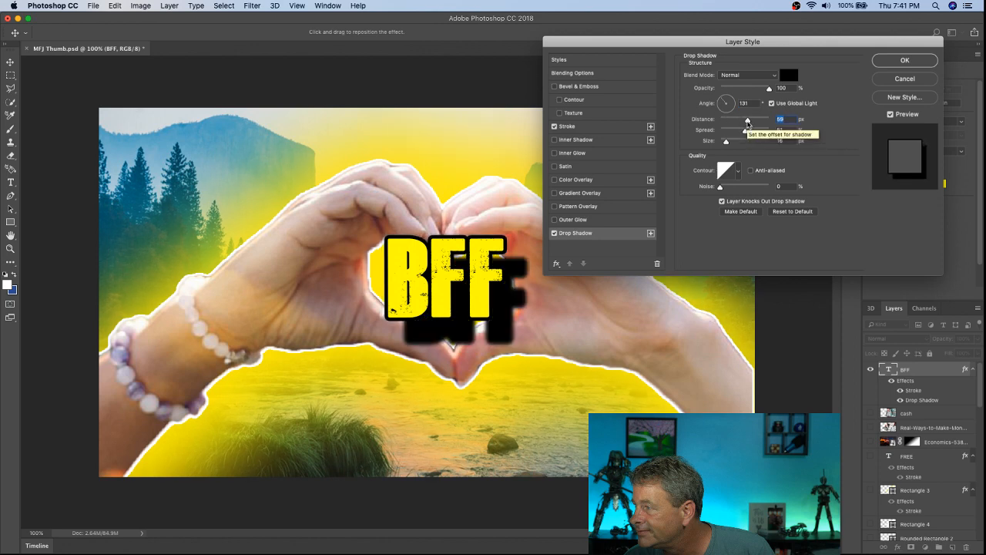
pyautogui.moveTo(747, 121); pyautogui.dragTo(739, 123)
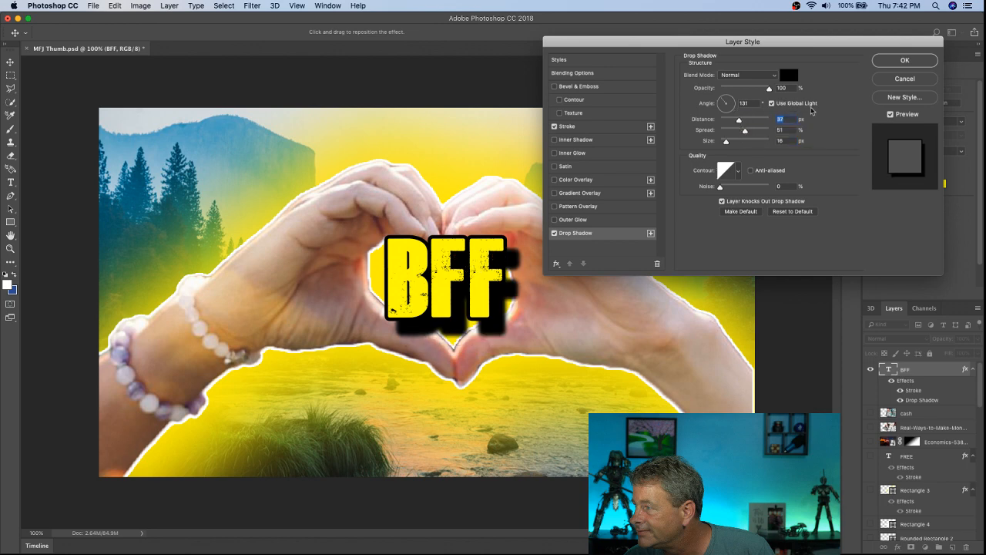
pyautogui.click(891, 63)
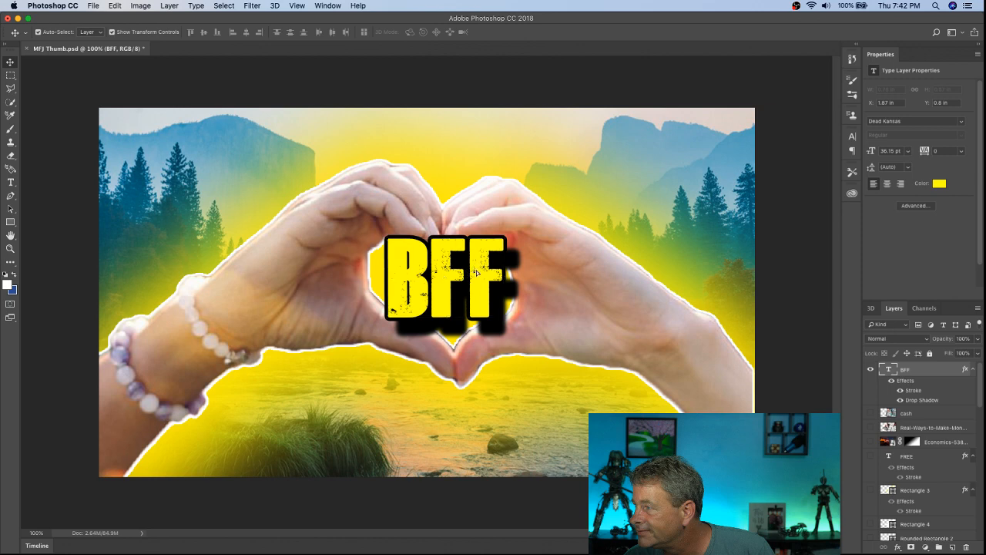
# Step: Move the BFF text down out of the heart opening to just below the joined hands
pyautogui.moveTo(473, 272); pyautogui.dragTo(490, 403)
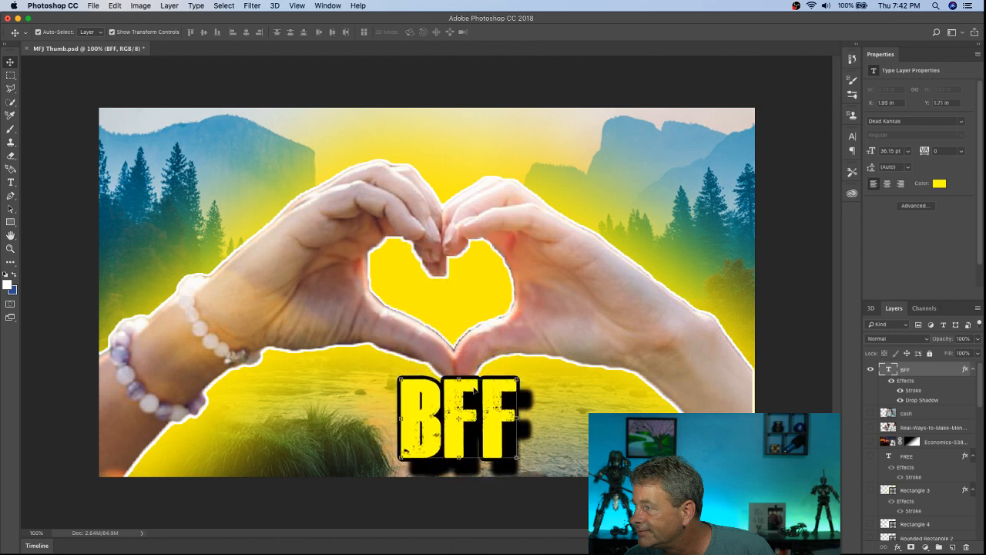
pyautogui.click(92, 6)
pyautogui.moveTo(115, 5)
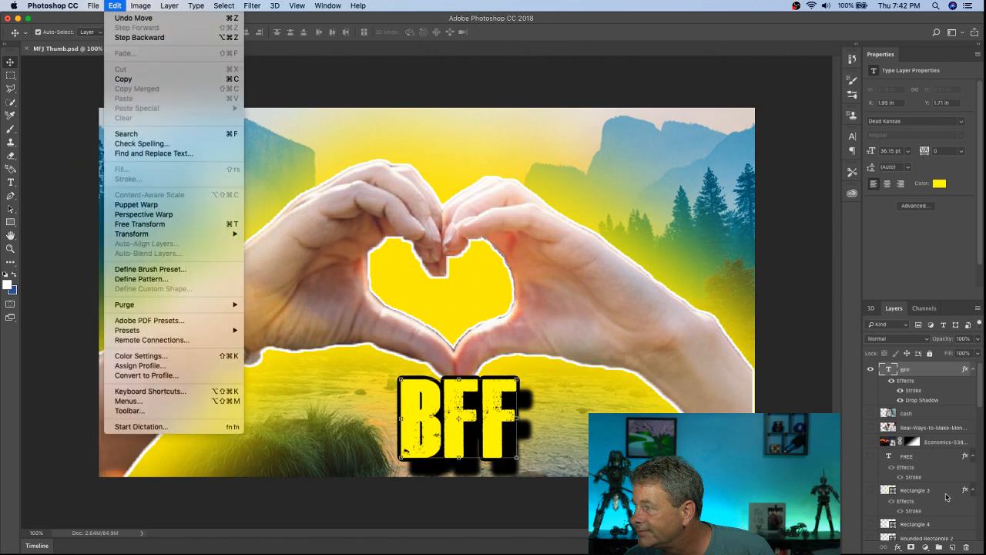
pyautogui.click(907, 400)
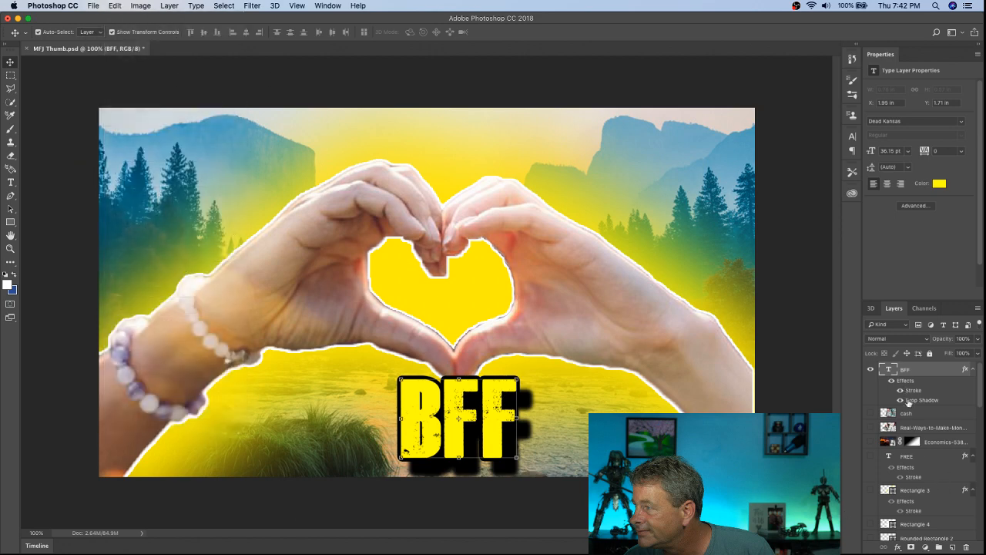
# Step: Reopen the BFF text's drop shadow settings and turn the shadow angle to about 48 degrees
pyautogui.doubleClick(913, 403)
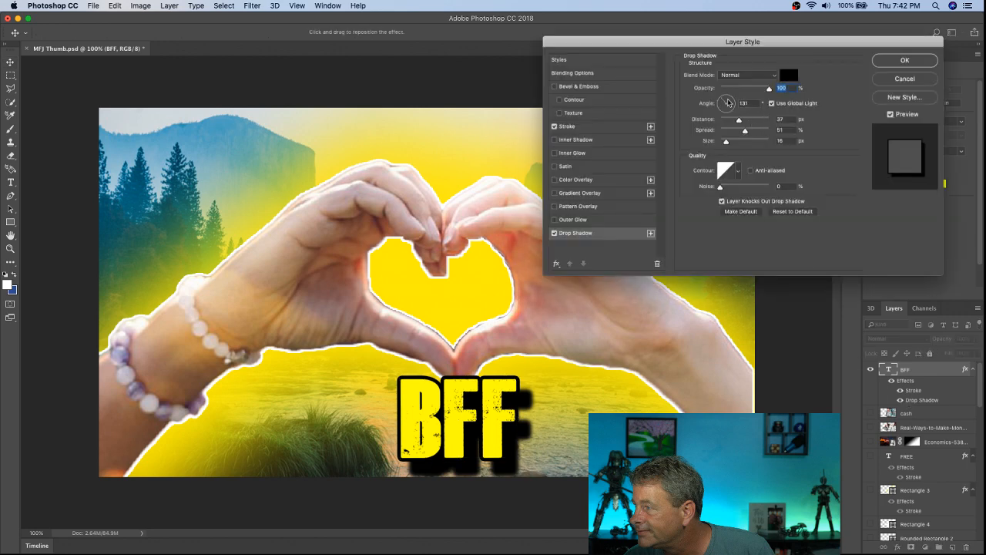
pyautogui.moveTo(728, 102); pyautogui.dragTo(734, 98)
pyautogui.press('Tab')
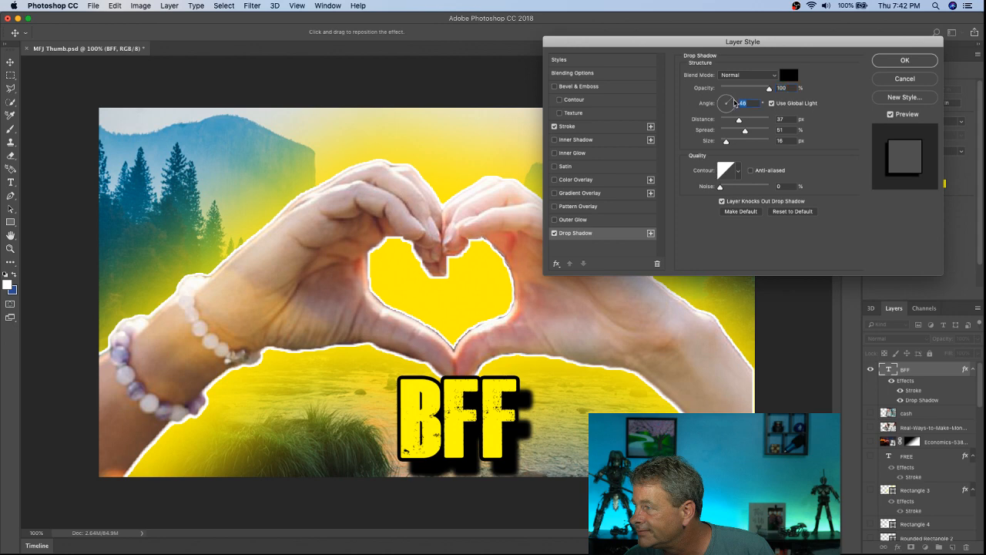